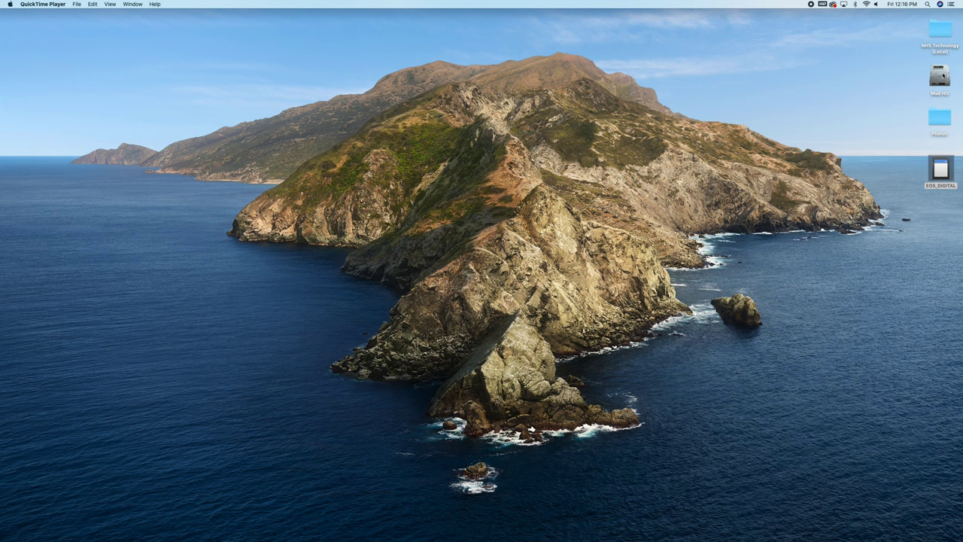
Open the Nature Montage folder in NHS Technology (Local) > Semester 01 Period 04 Video, keeping its name.
double_click(941, 30)
left_click_drag(648, 12, 405, 12)
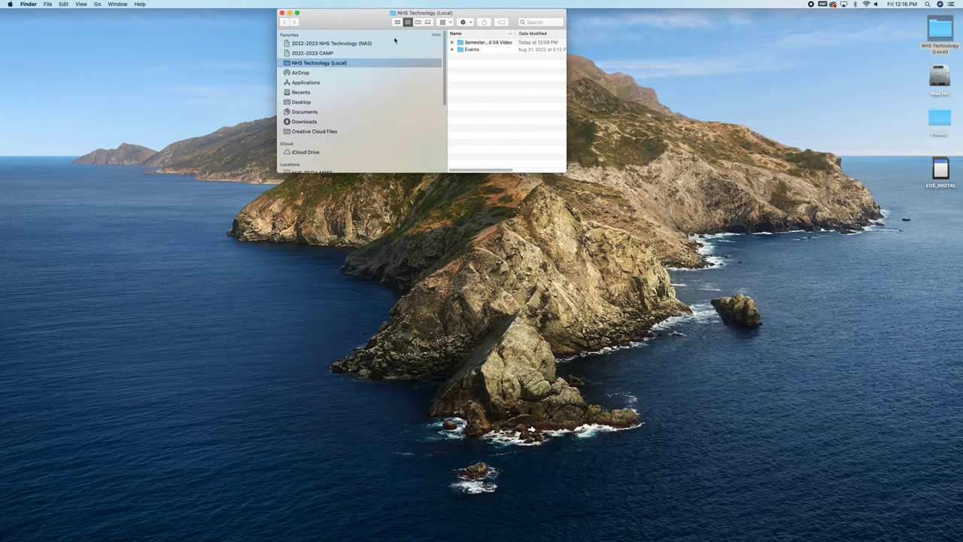
left_click_drag(566, 172, 717, 239)
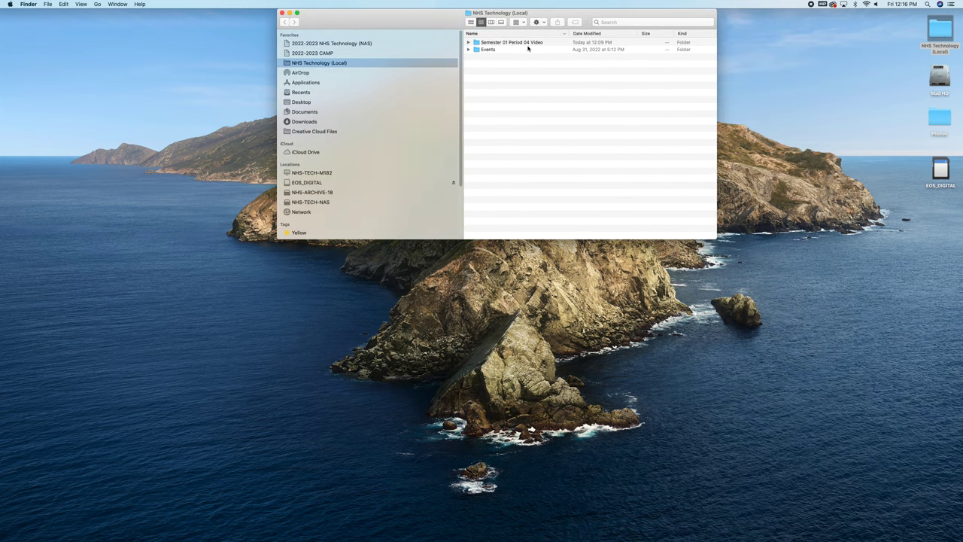
double_click(528, 44)
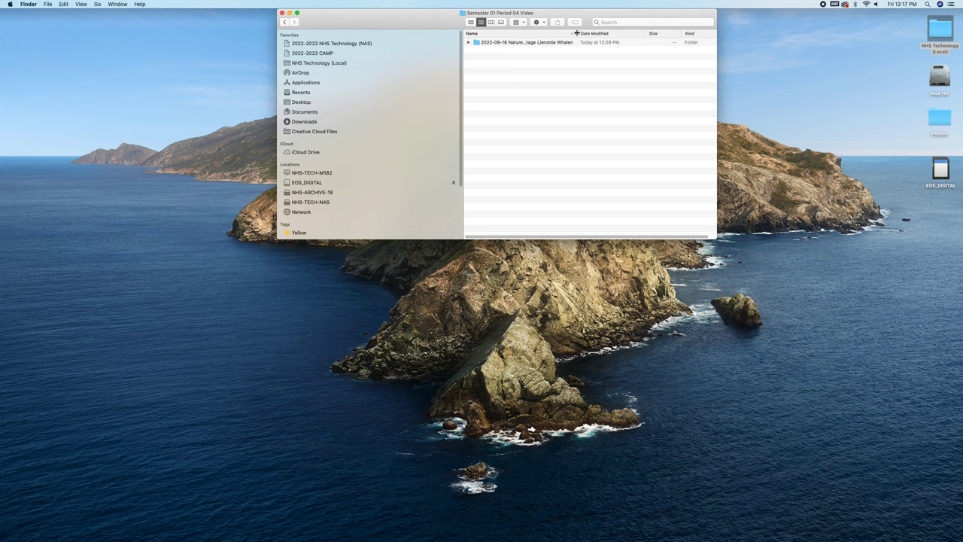
left_click_drag(577, 33, 625, 33)
left_click(564, 43)
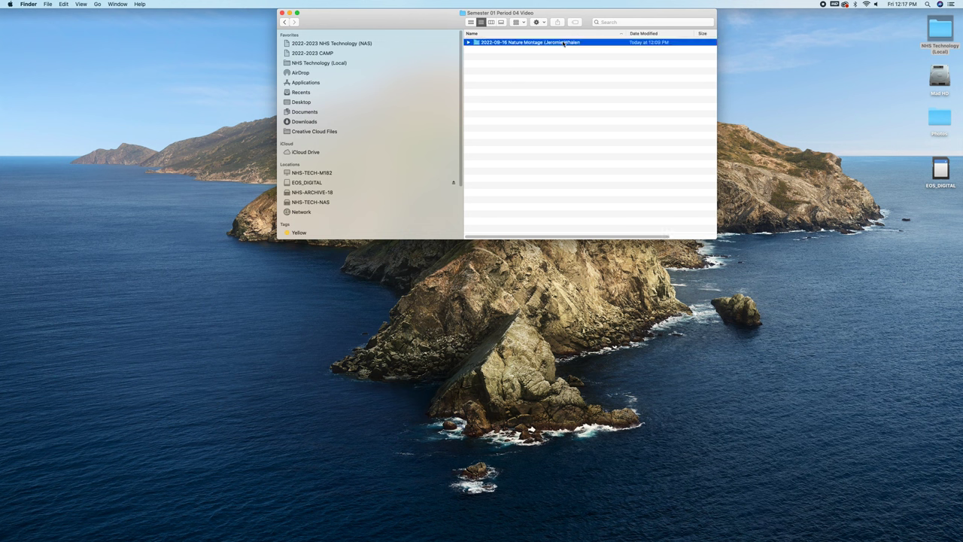
key("Return")
left_click_drag(481, 43, 543, 43)
key("Return")
double_click(551, 45)
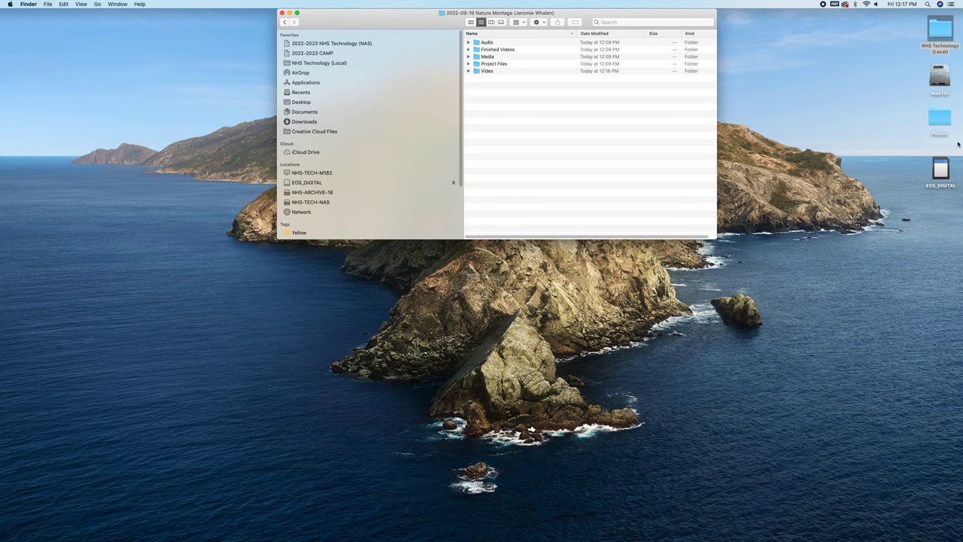
Look through the EOS_DIGITAL card's DCIM/100CANON clips and the project's Video folder, then close them.
double_click(940, 170)
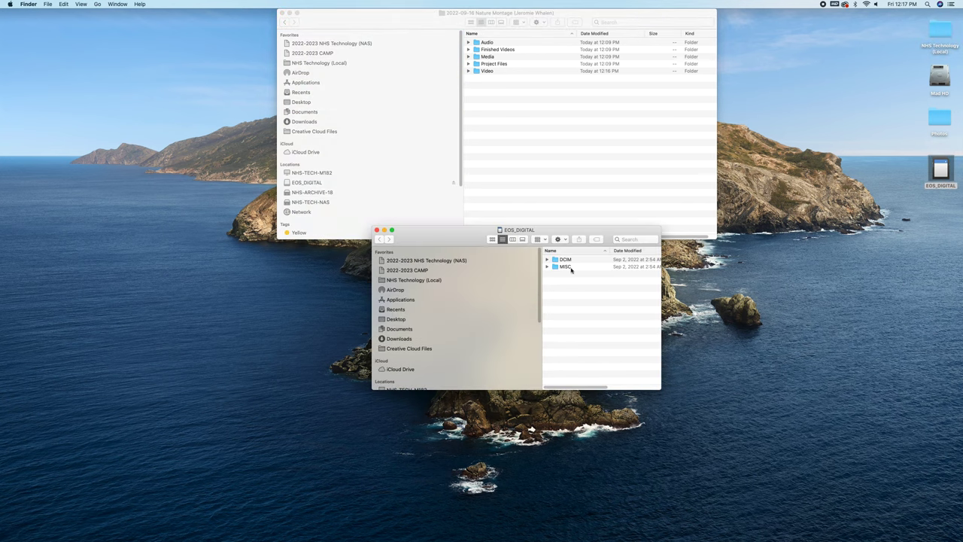
double_click(567, 260)
double_click(569, 260)
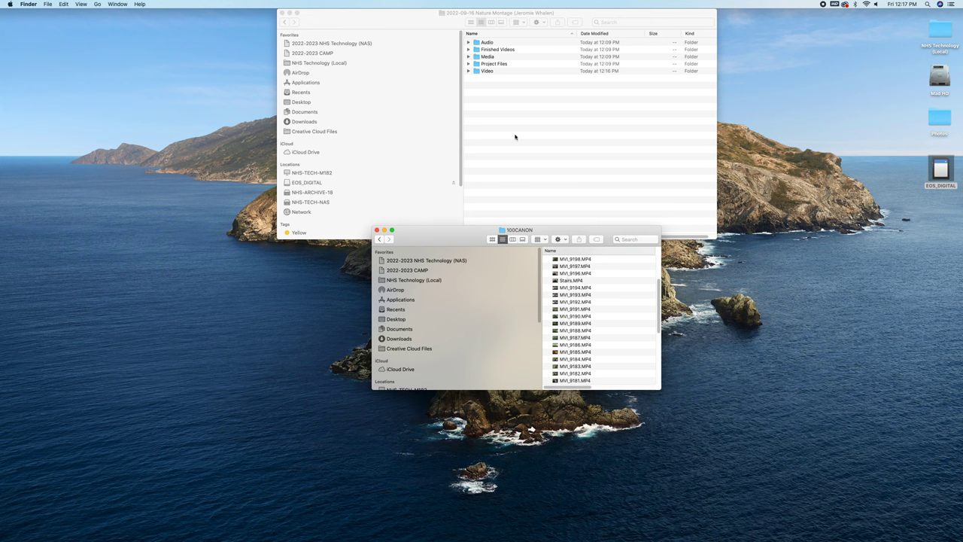
double_click(490, 71)
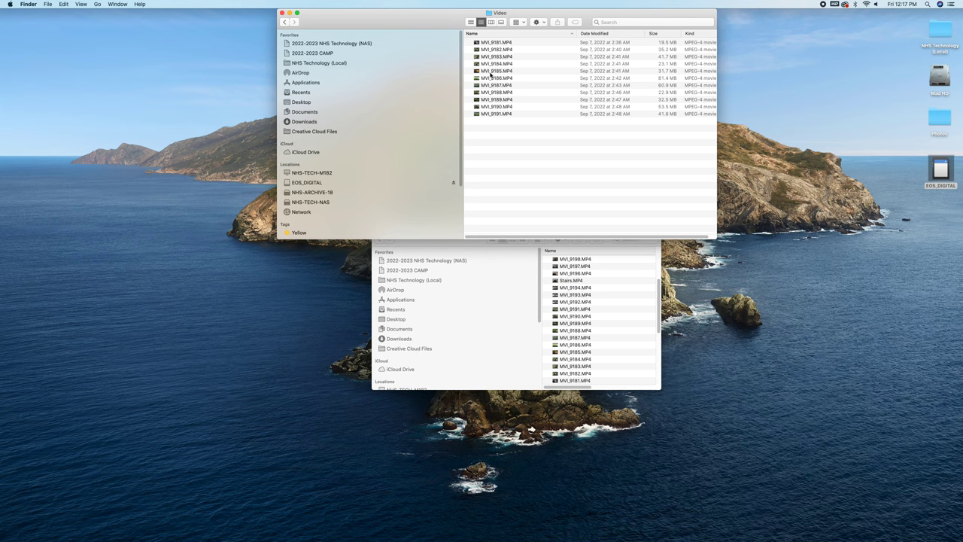
left_click(451, 248)
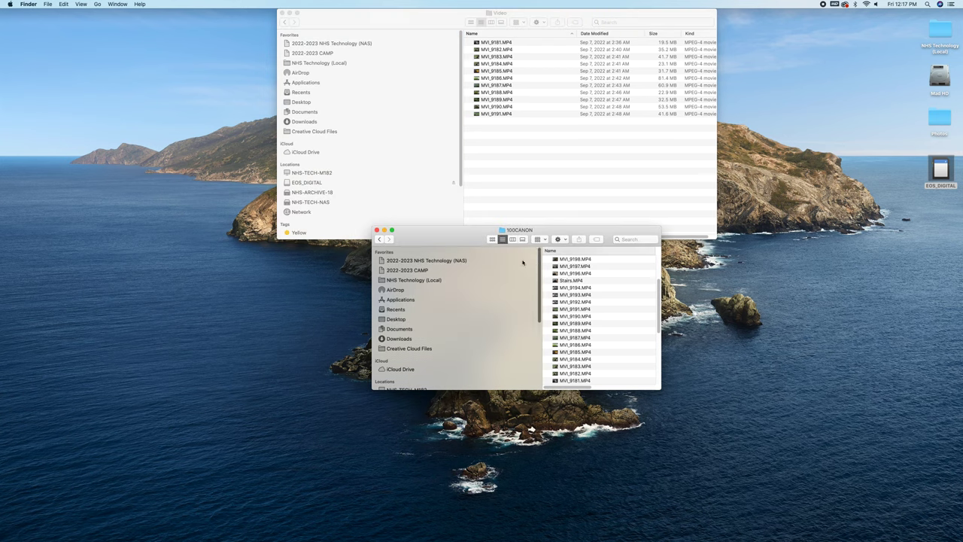
left_click(384, 230)
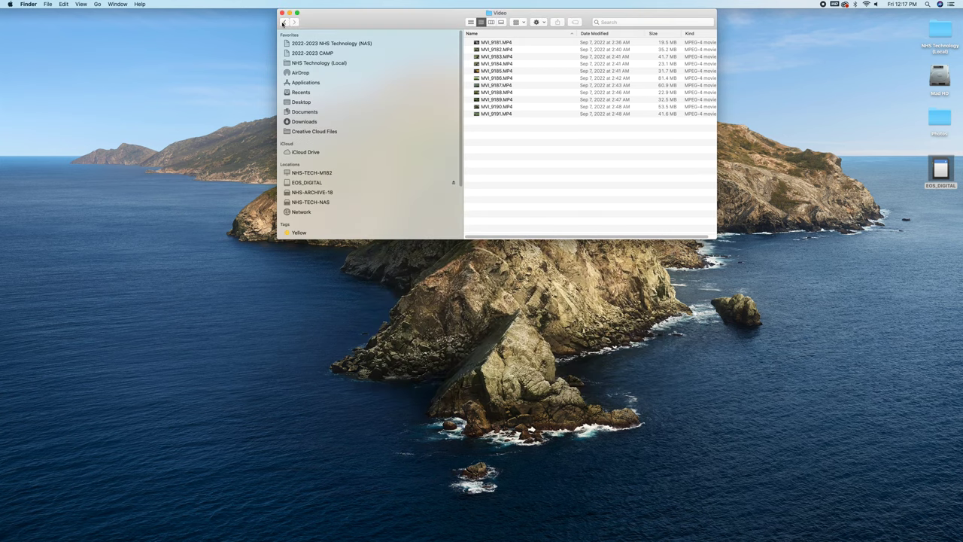
left_click(282, 12)
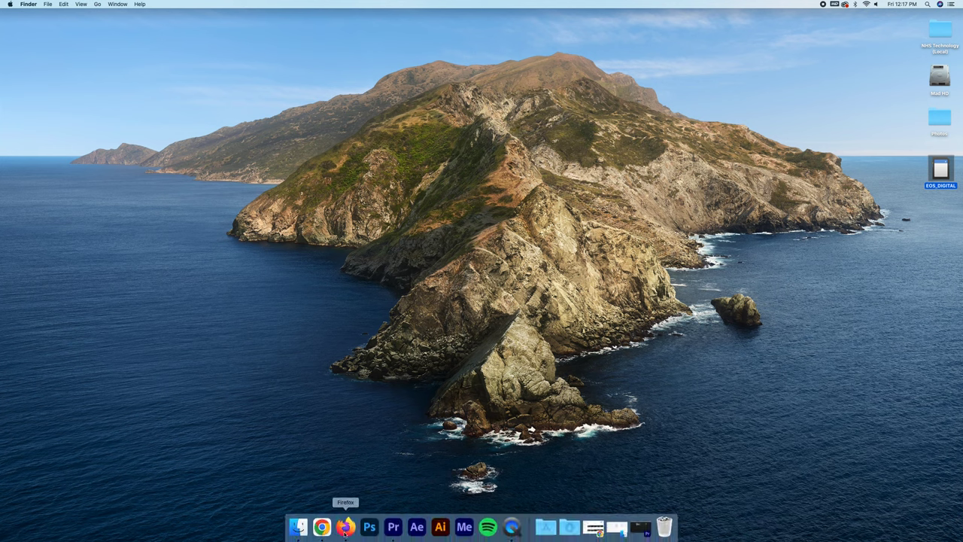
In Premiere Pro, start a new project named '2022-09-16 Nature Montage' plus the student's name.
left_click(394, 526)
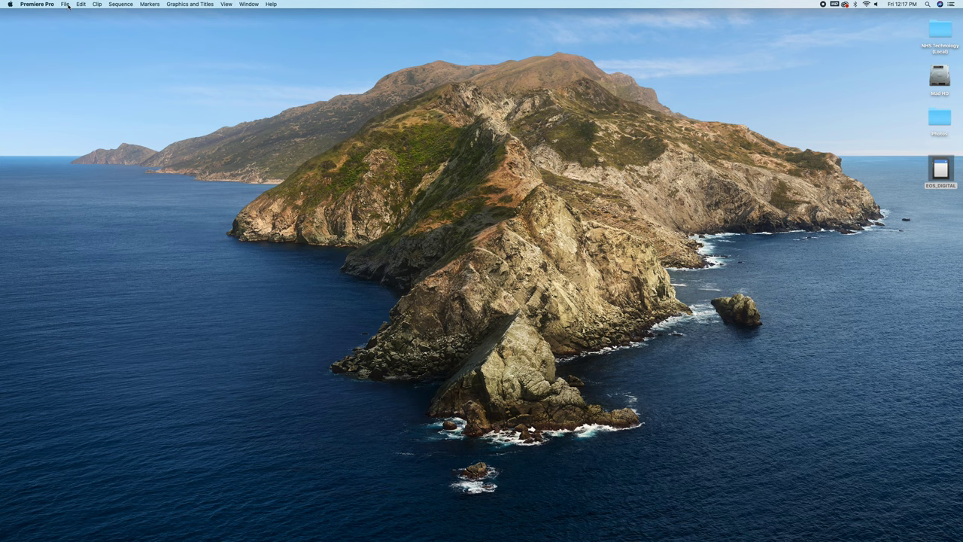
left_click(67, 4)
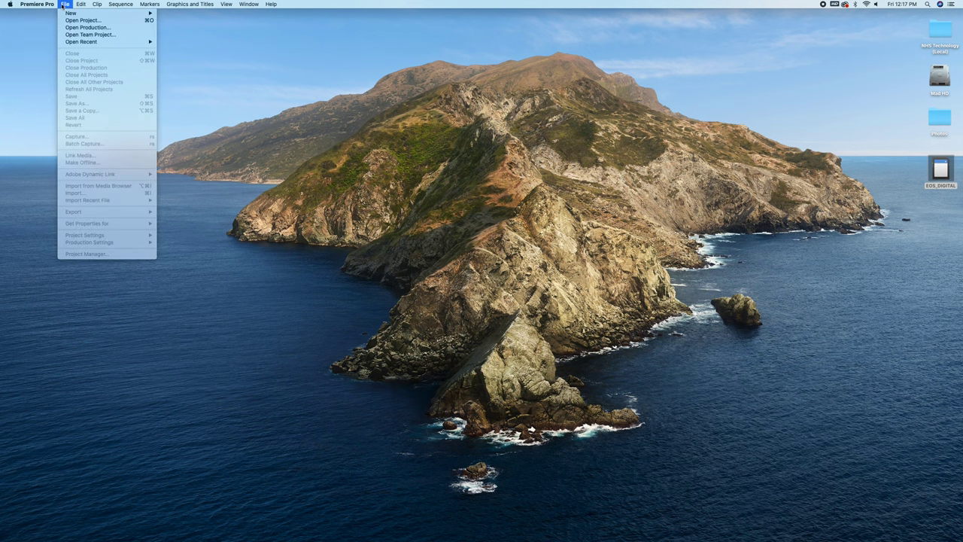
mouse_move(75, 13)
left_click(194, 16)
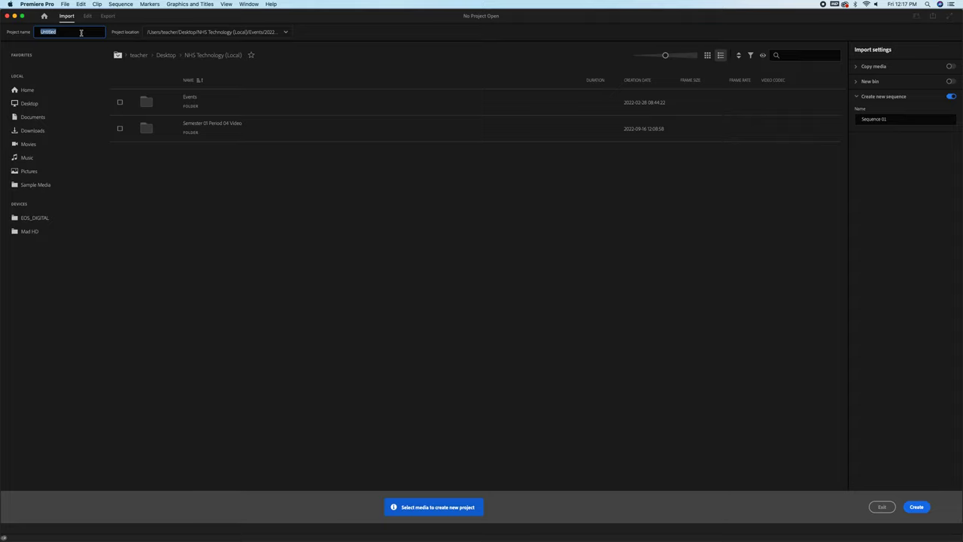
type("202")
type("2-09-16")
type(" Nature Monta")
type("ge (Jerome Whalen)")
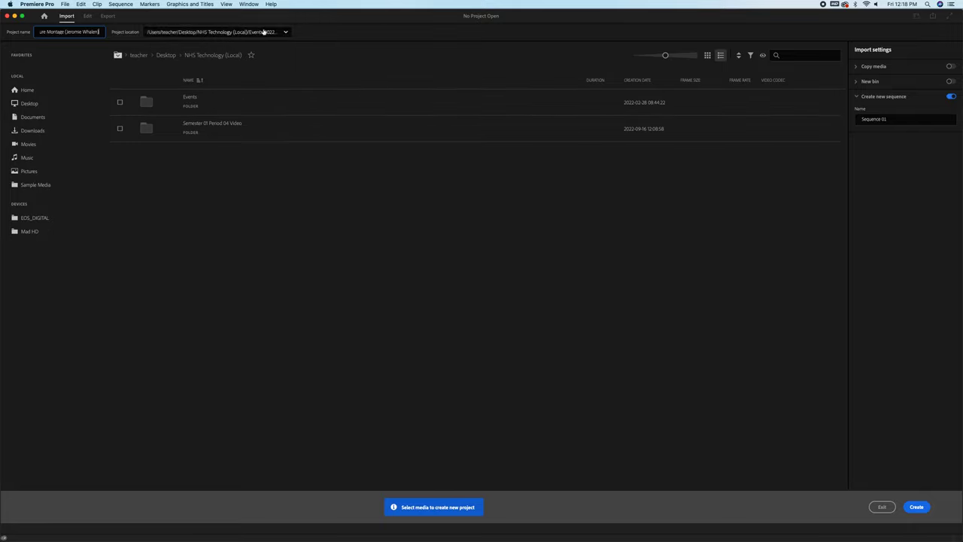
Set the project location to NHS Technology (Local) > Semester 01 Period 04 Video > Nature Montage > Project Files.
left_click(286, 33)
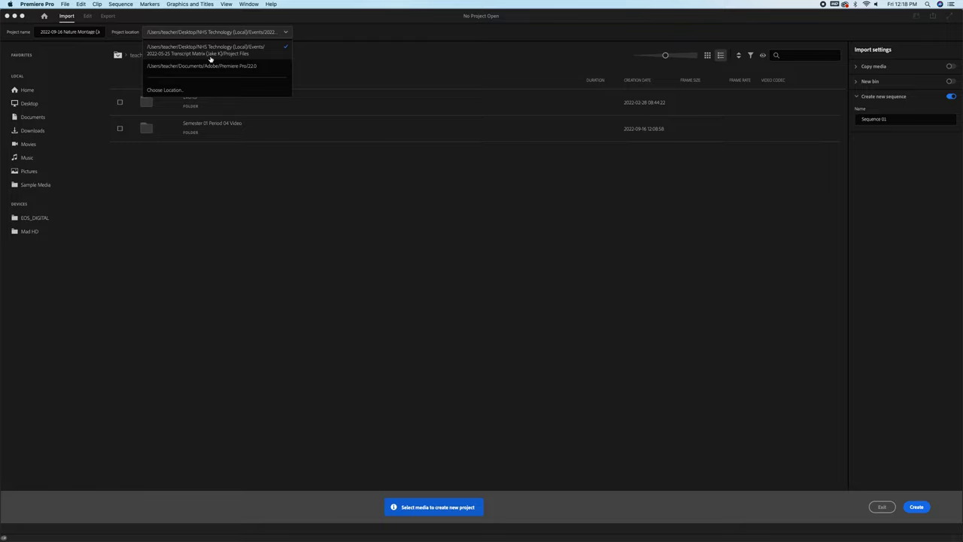
left_click(361, 54)
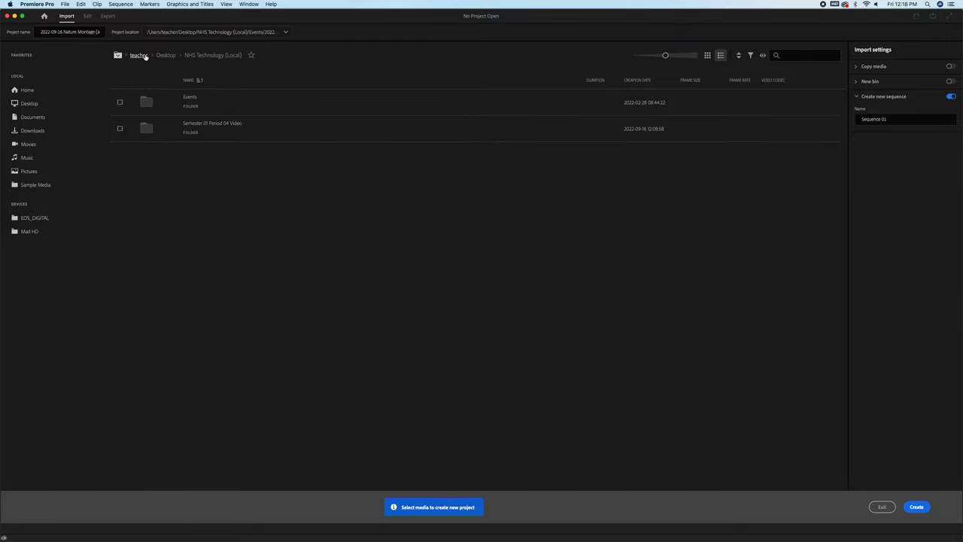
left_click(167, 56)
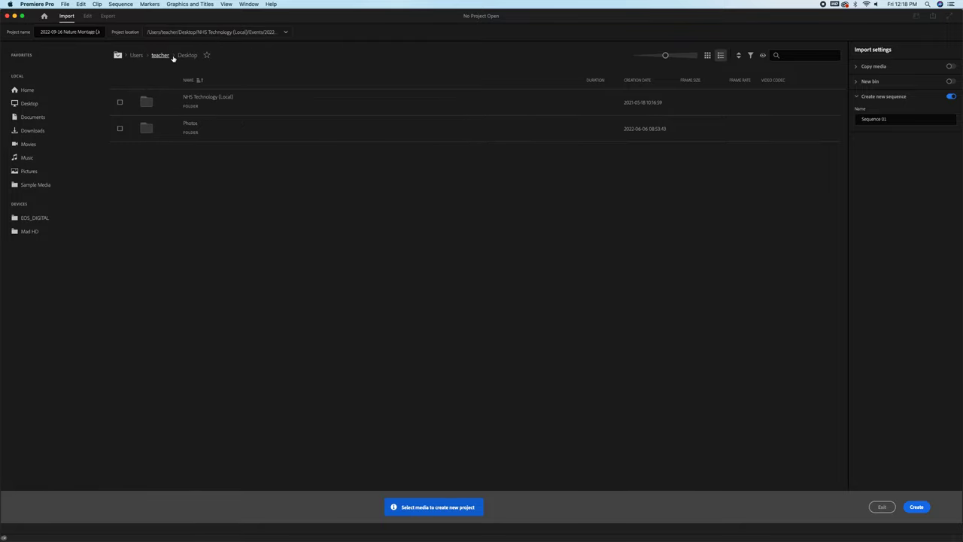
double_click(269, 106)
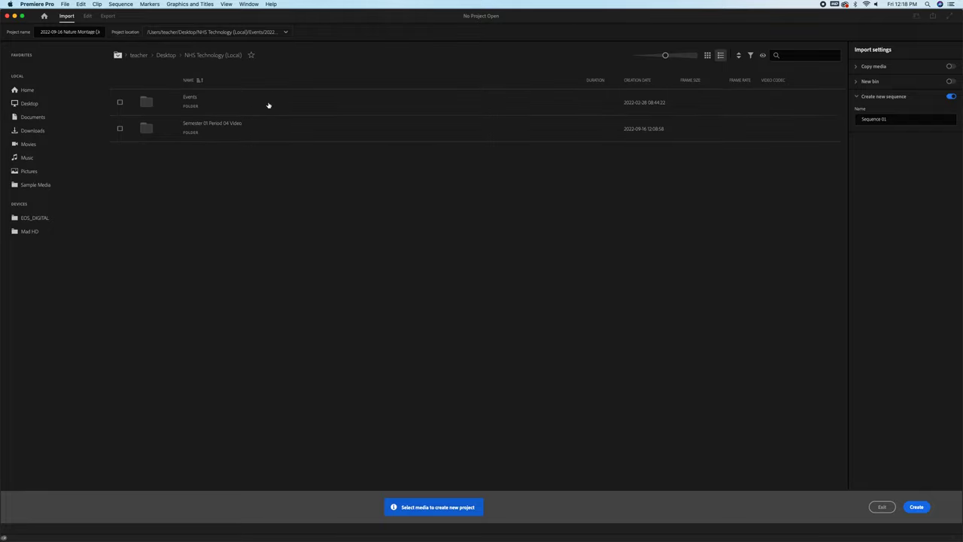
double_click(240, 128)
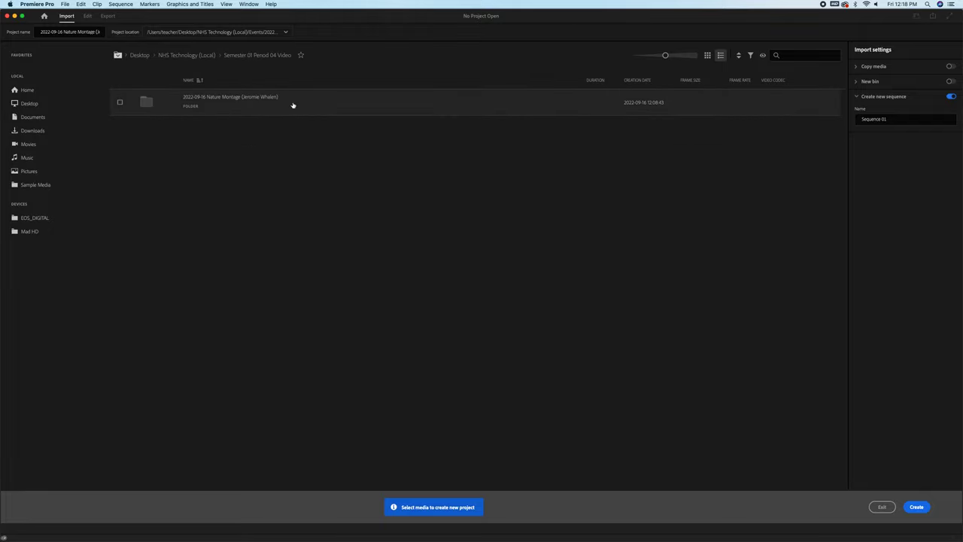
double_click(293, 106)
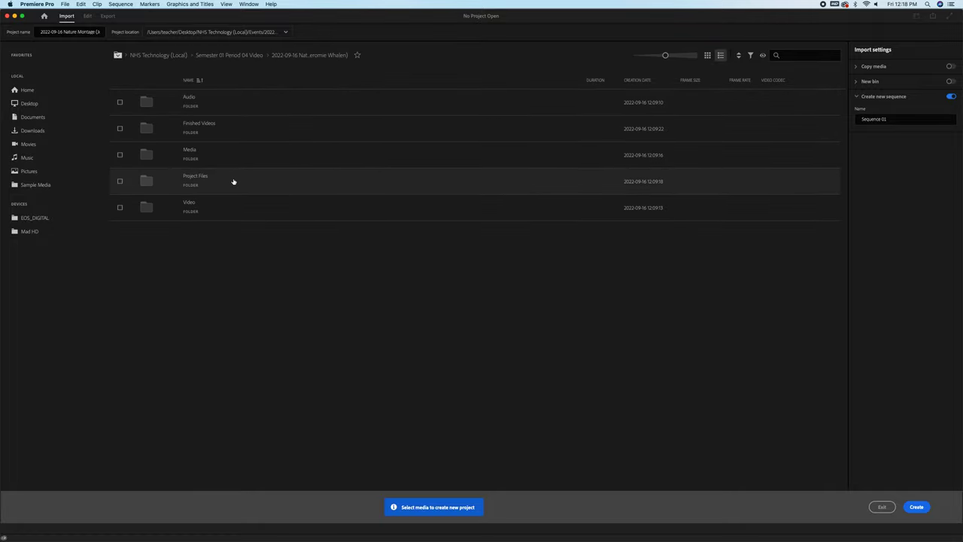
double_click(233, 182)
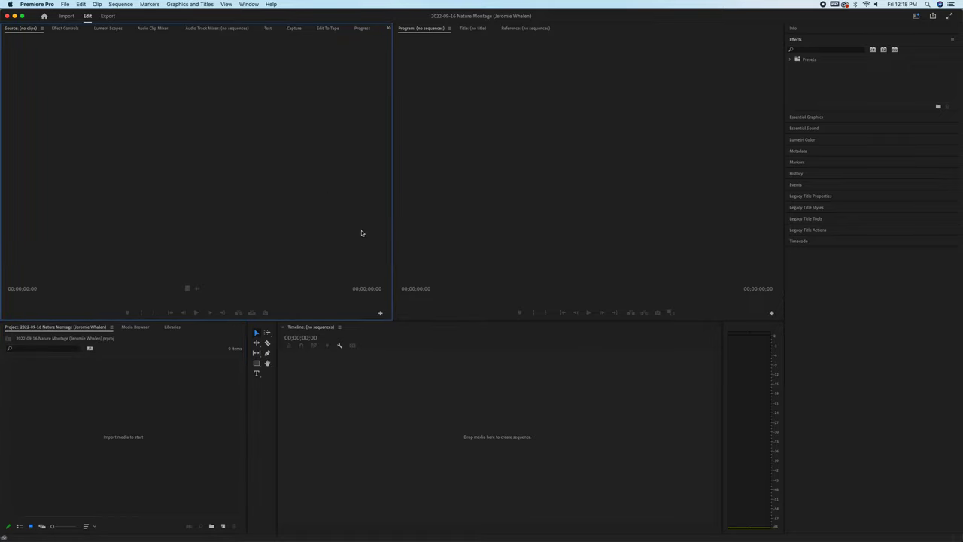
Switch the workspace to All Panels.
left_click(249, 4)
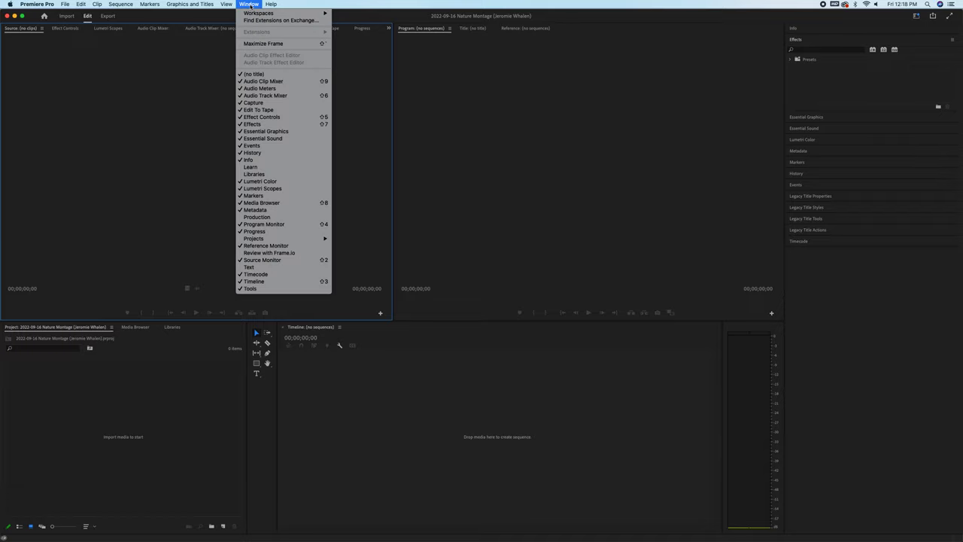
mouse_move(260, 13)
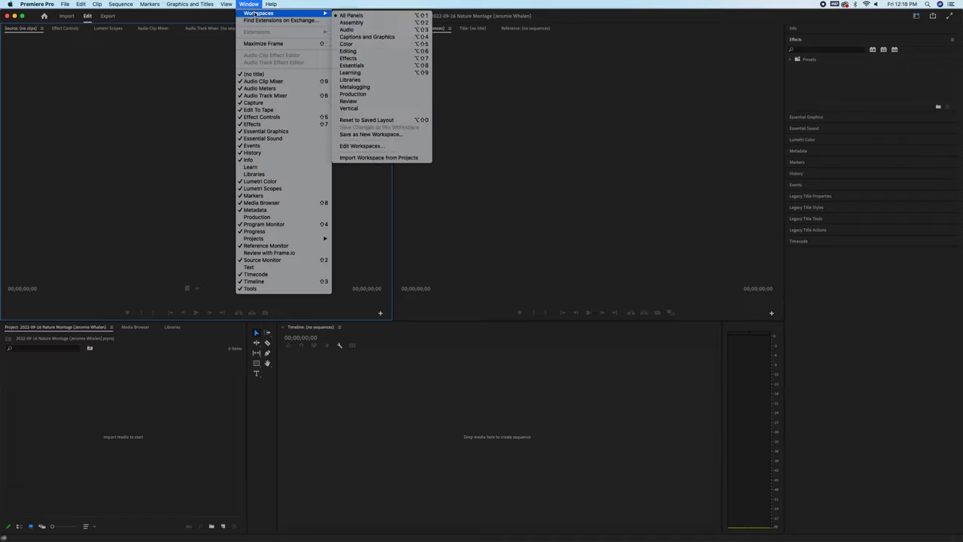
left_click(361, 15)
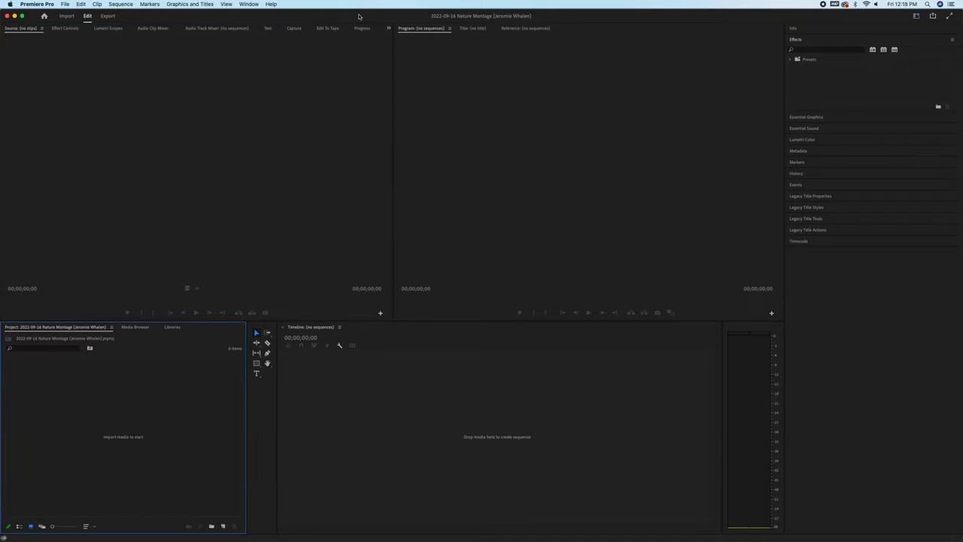
left_click(250, 4)
mouse_move(274, 15)
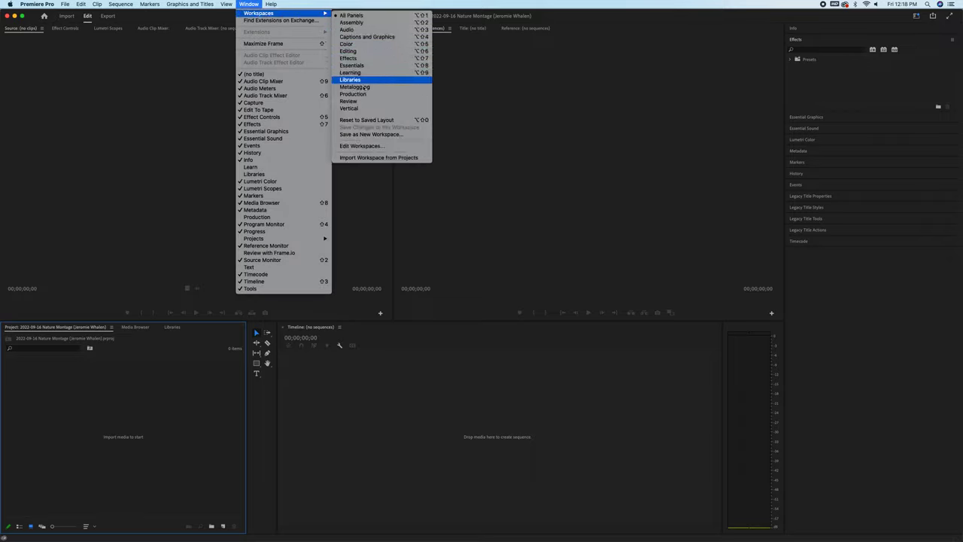
left_click(361, 15)
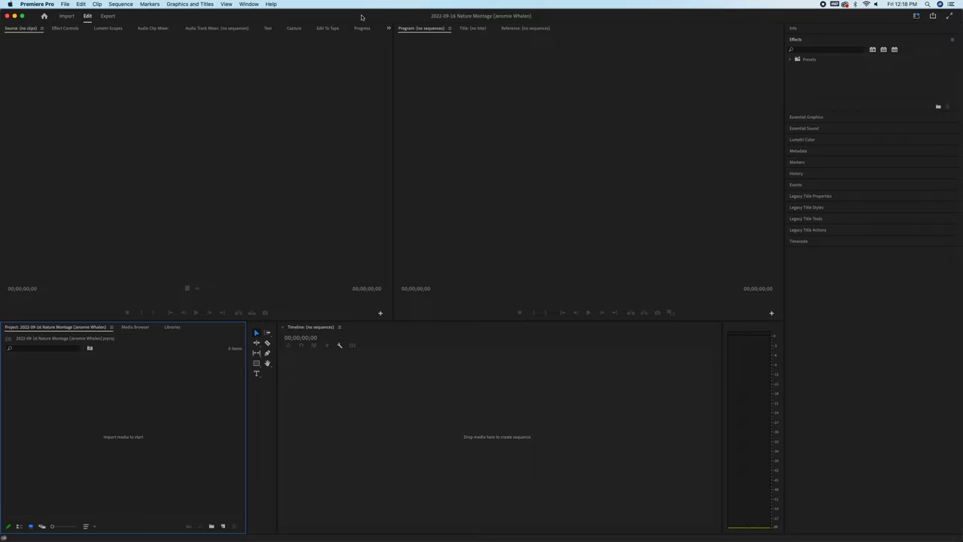
Reset the All Panels workspace to its saved layout.
left_click(251, 4)
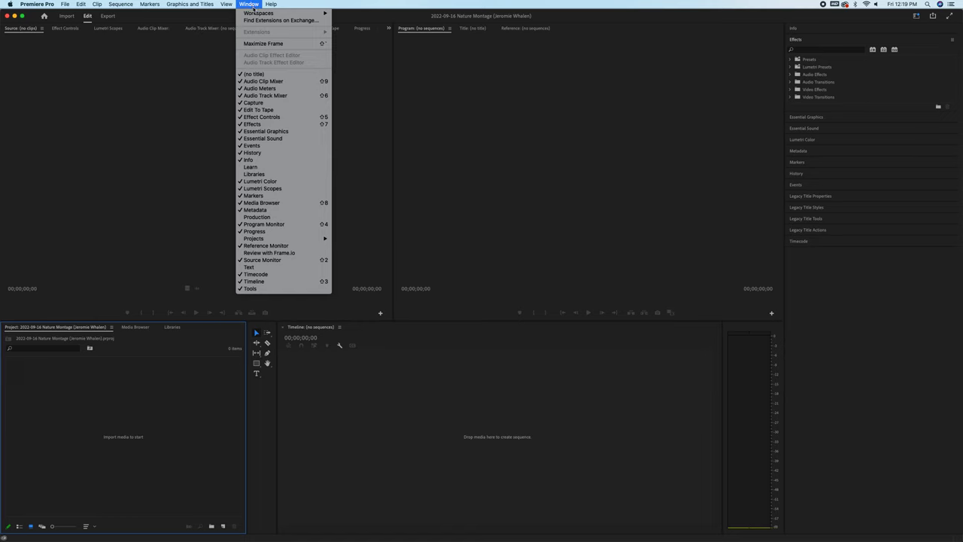
mouse_move(255, 13)
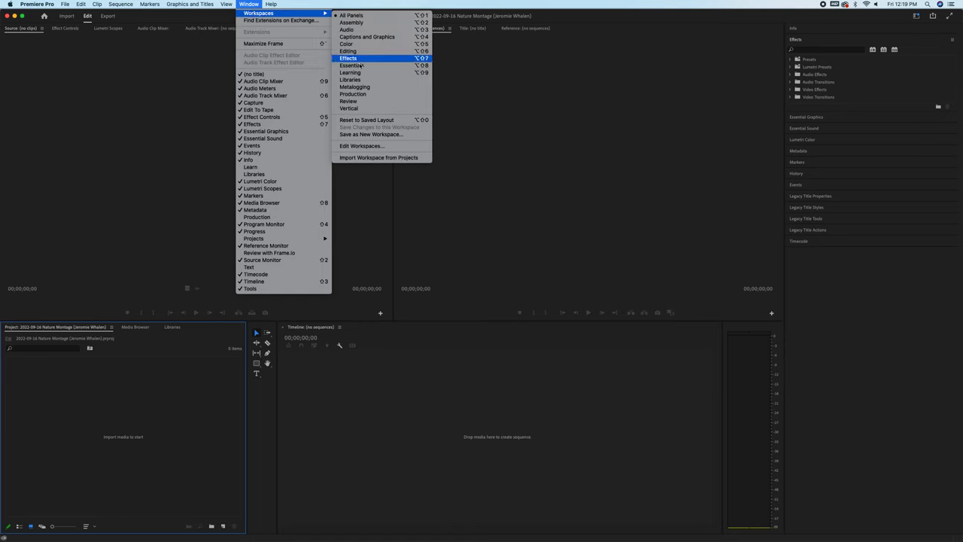
left_click(367, 120)
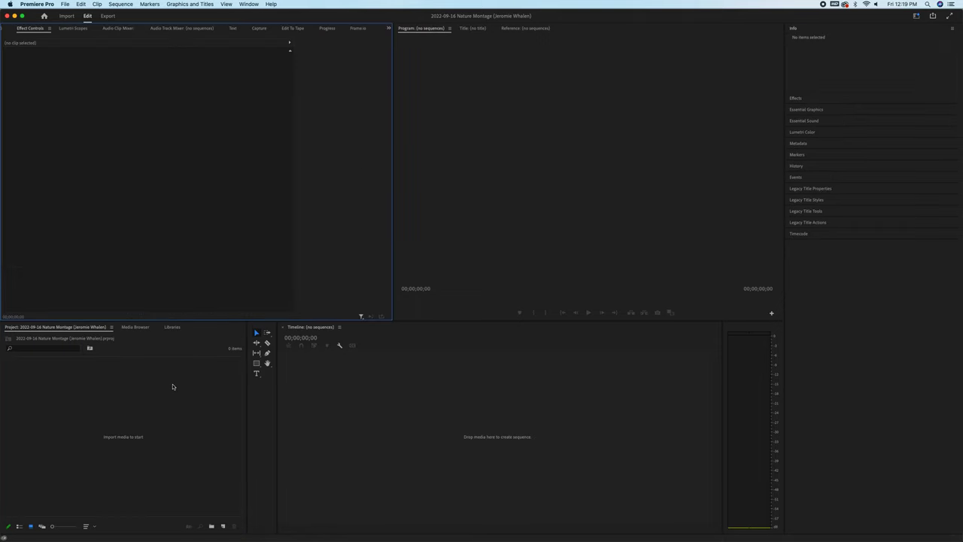
left_click(172, 387)
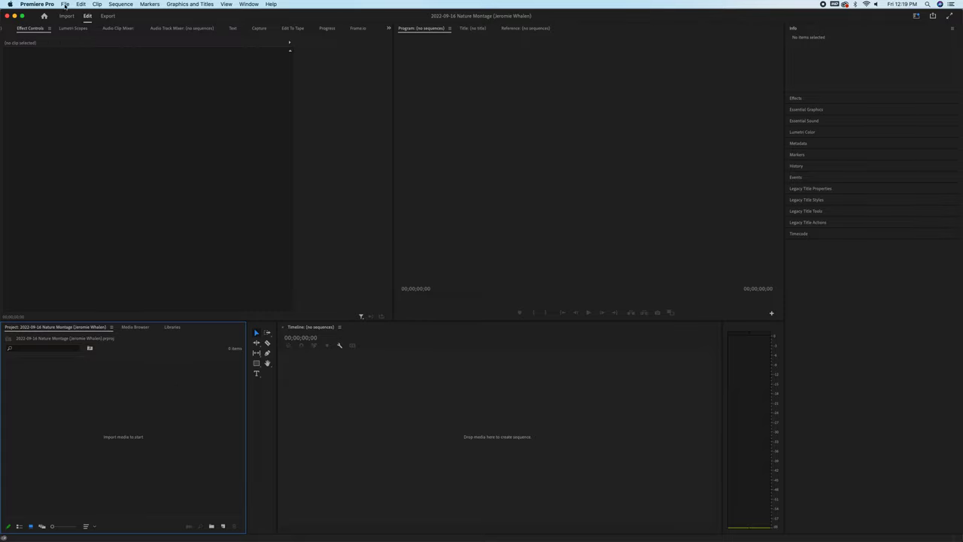
Import the 2022-09-16 folder's Video folder with Cmd+I, open the Video bin, and load MVI_9181.
left_click(66, 5)
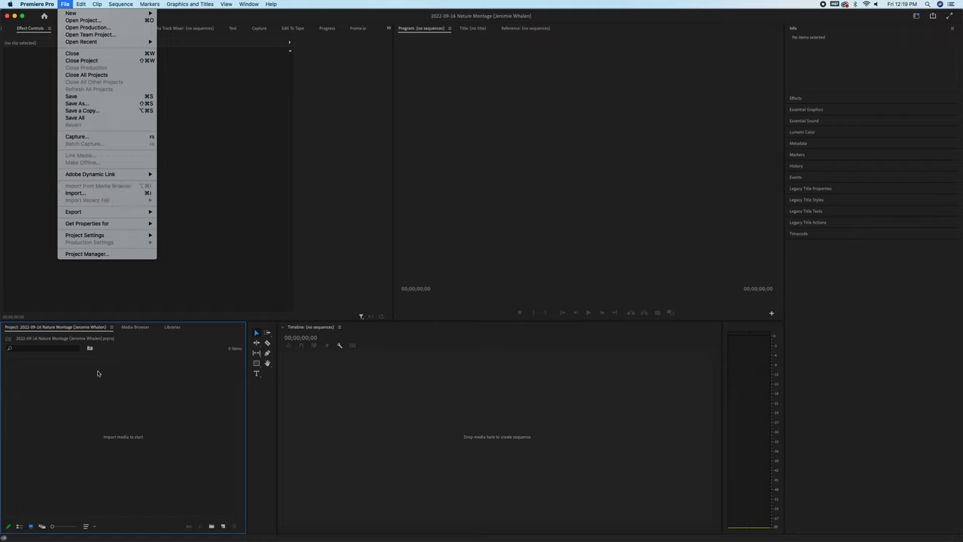
left_click(108, 393)
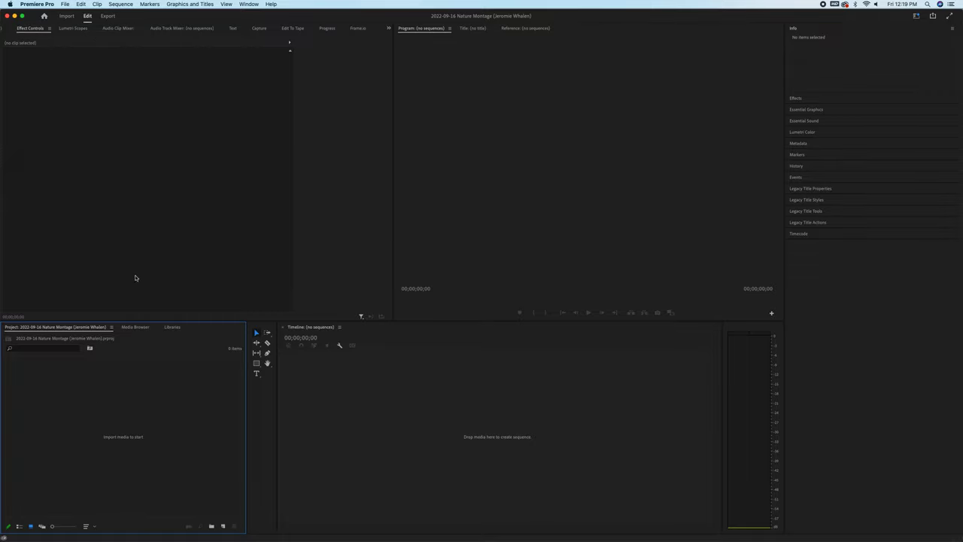
key("super+i")
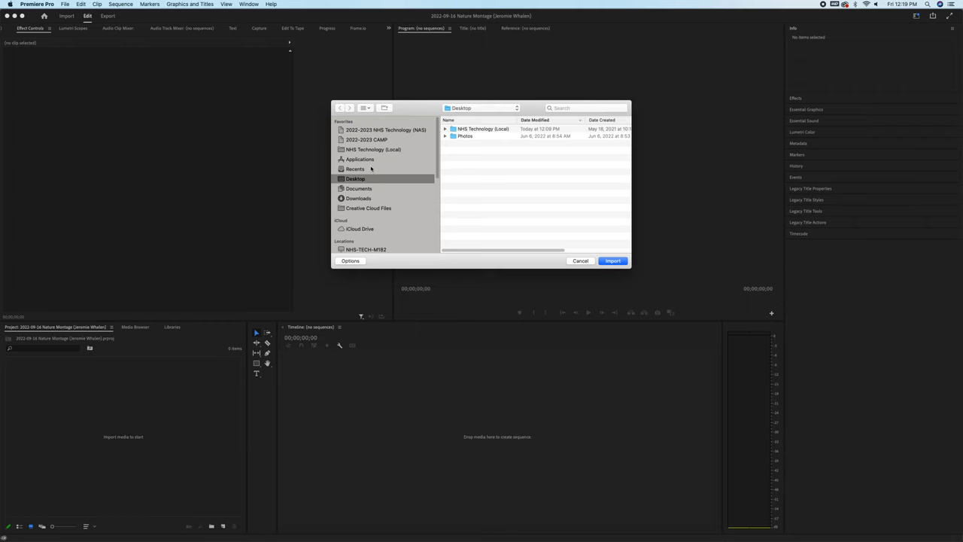
left_click(373, 149)
double_click(478, 131)
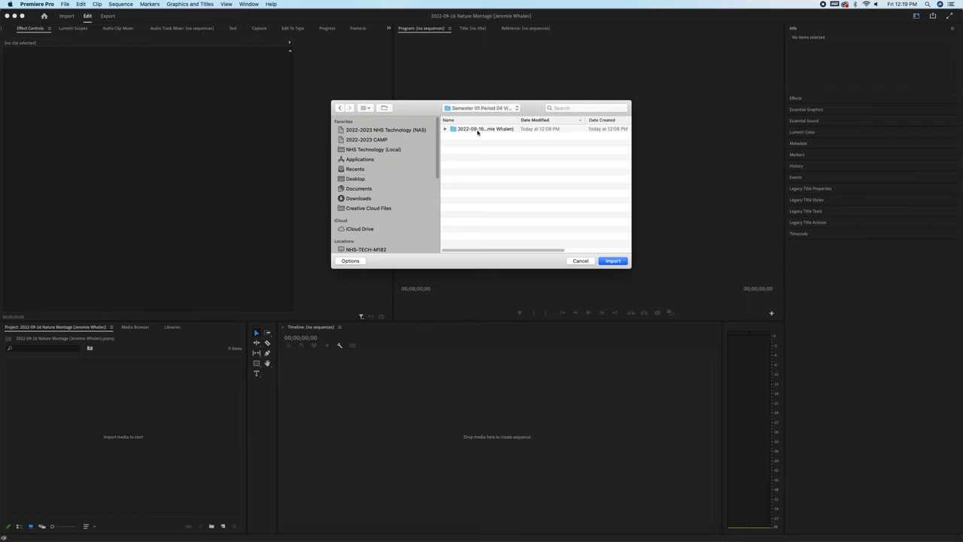
double_click(478, 131)
left_click(468, 131)
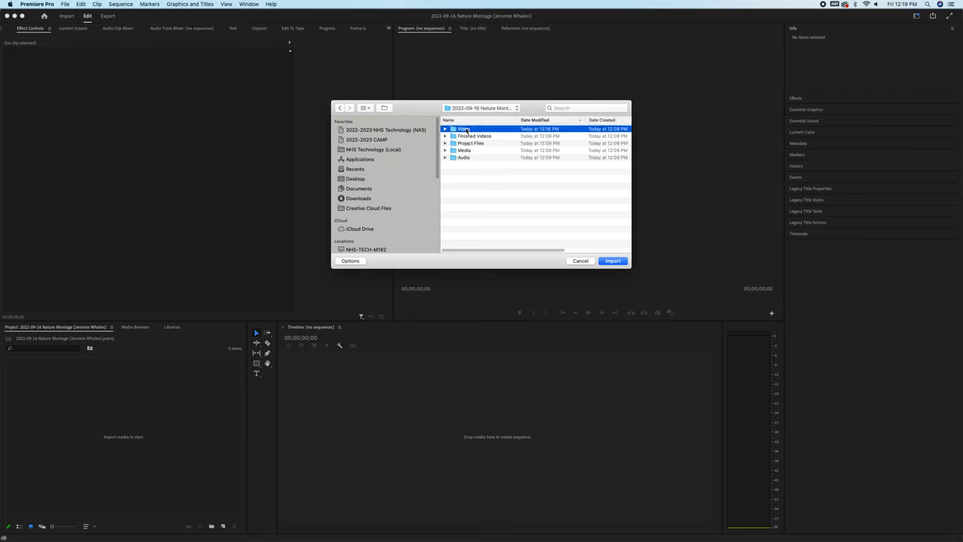
left_click(612, 261)
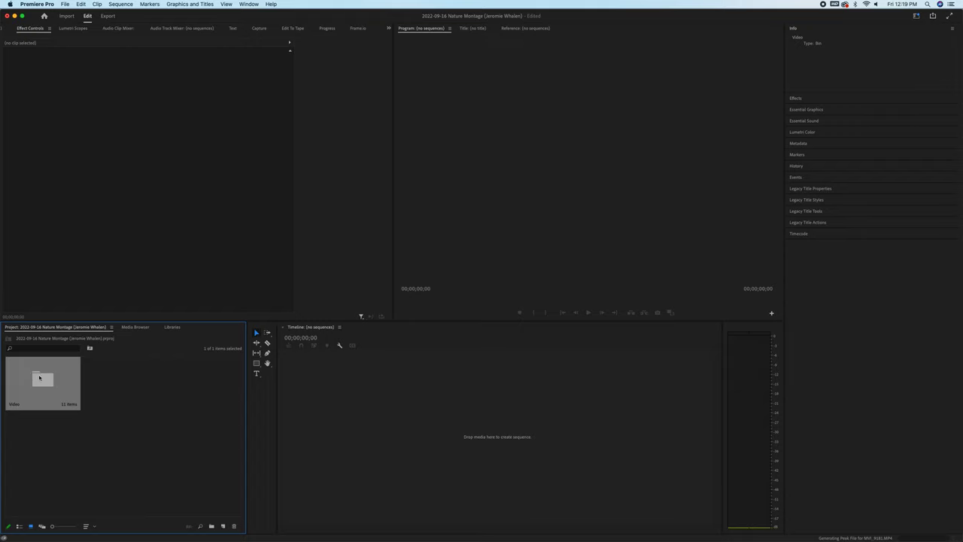
double_click(42, 381)
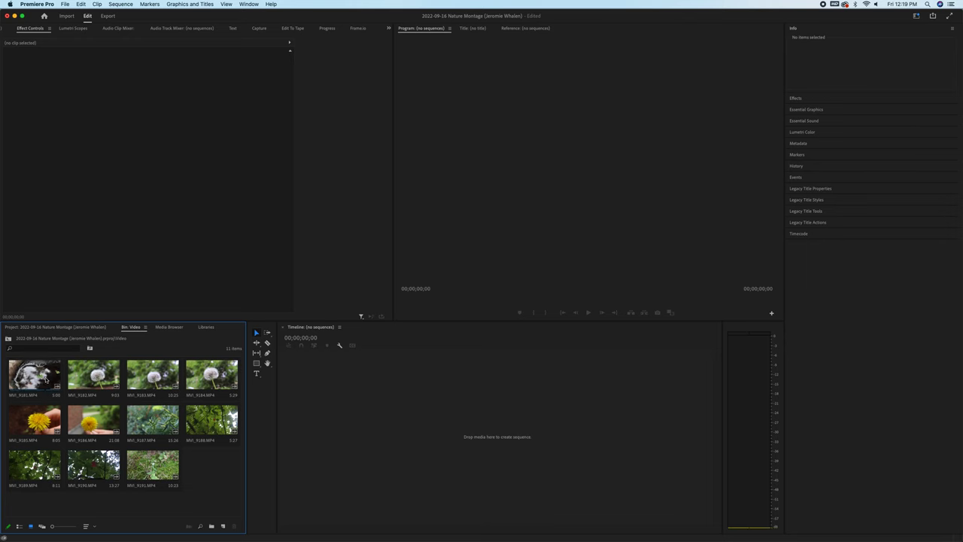
double_click(47, 380)
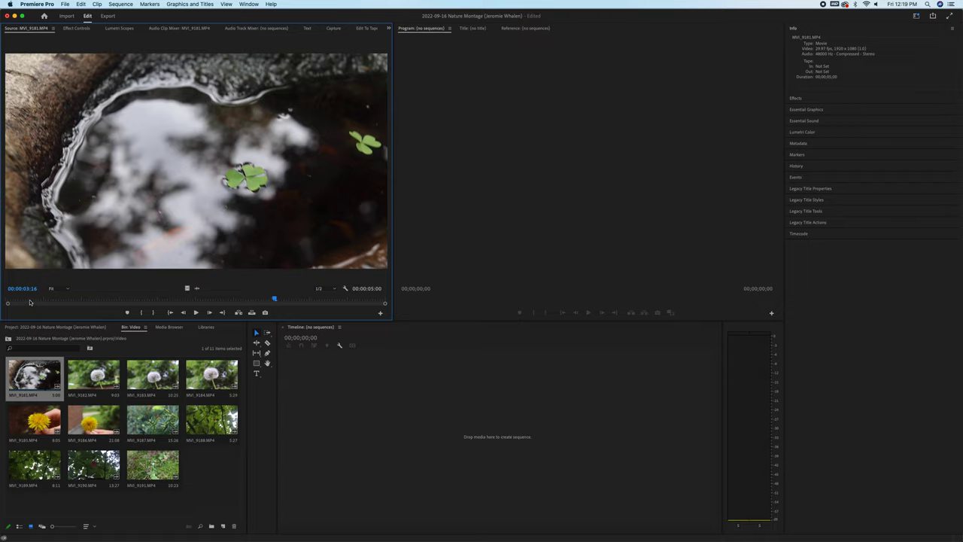
Preview MVI_9181 and mark In at 00:00:00:11 and Out at 00:00:02:05.
left_click(25, 299)
left_click_drag(25, 299, 81, 298)
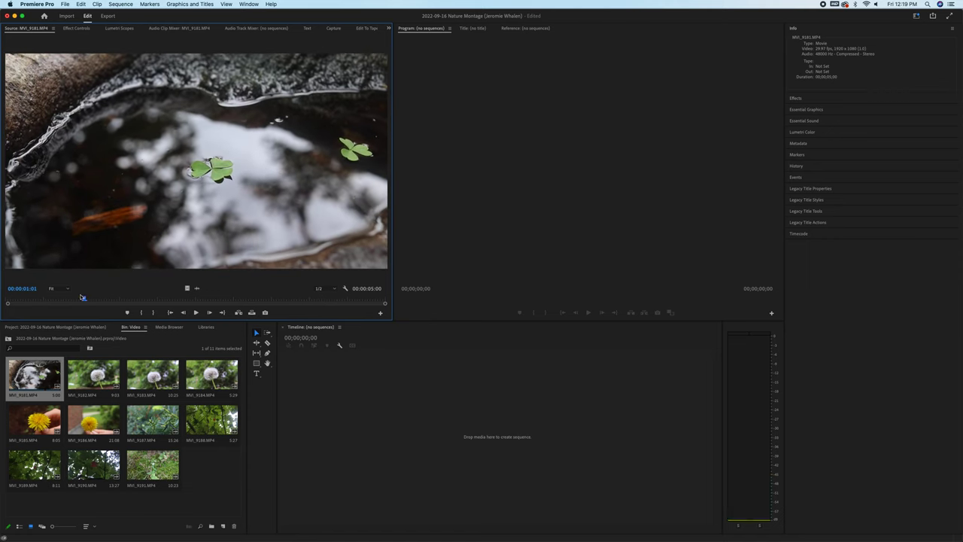
key("space")
key("space")
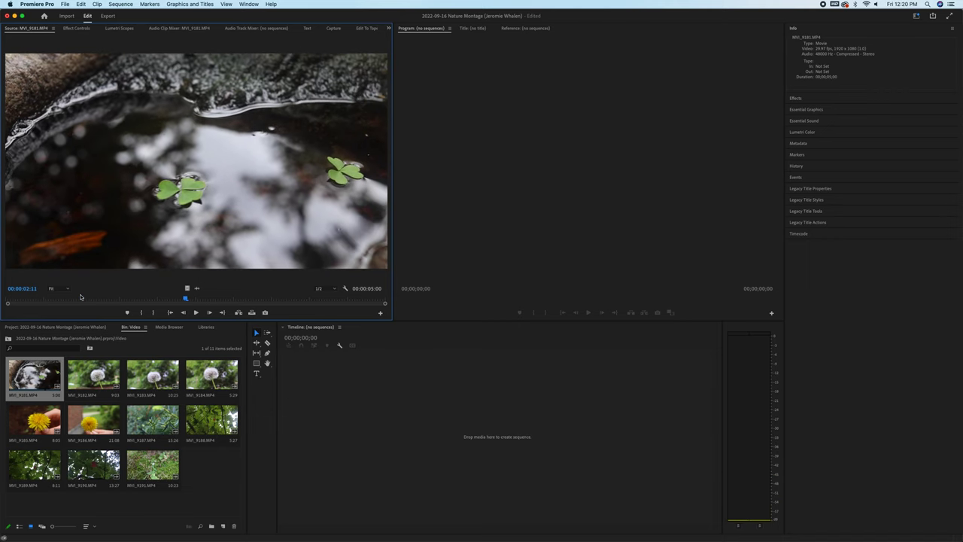
left_click(64, 299)
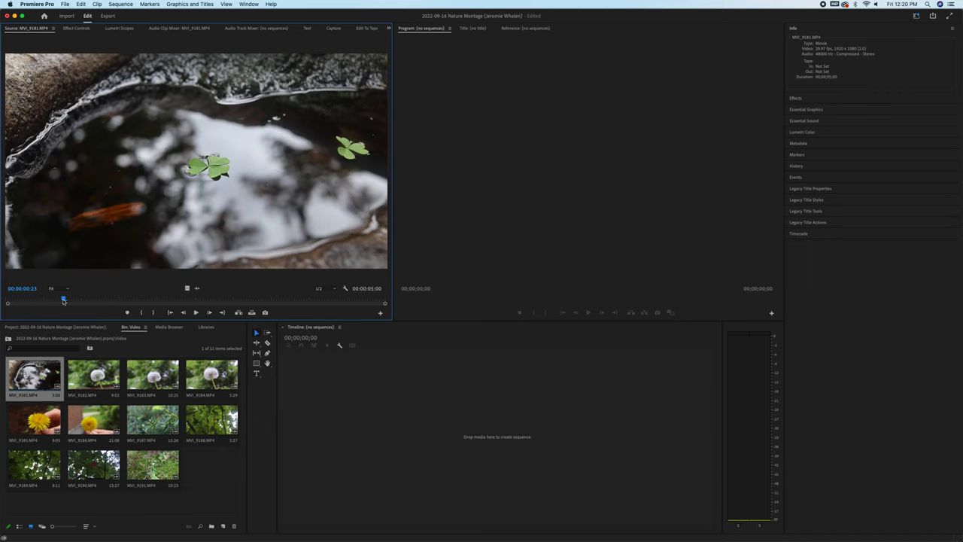
left_click_drag(63, 300, 63, 302)
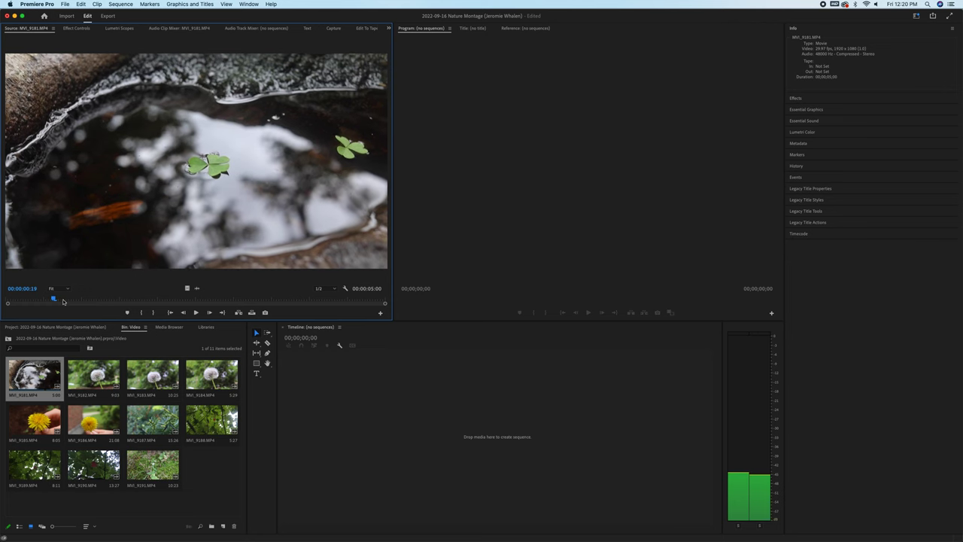
key("Left")
key("Left")
key("Left")
key("Left")
key("Left")
key("Left")
key("Left")
key("Left")
key("i")
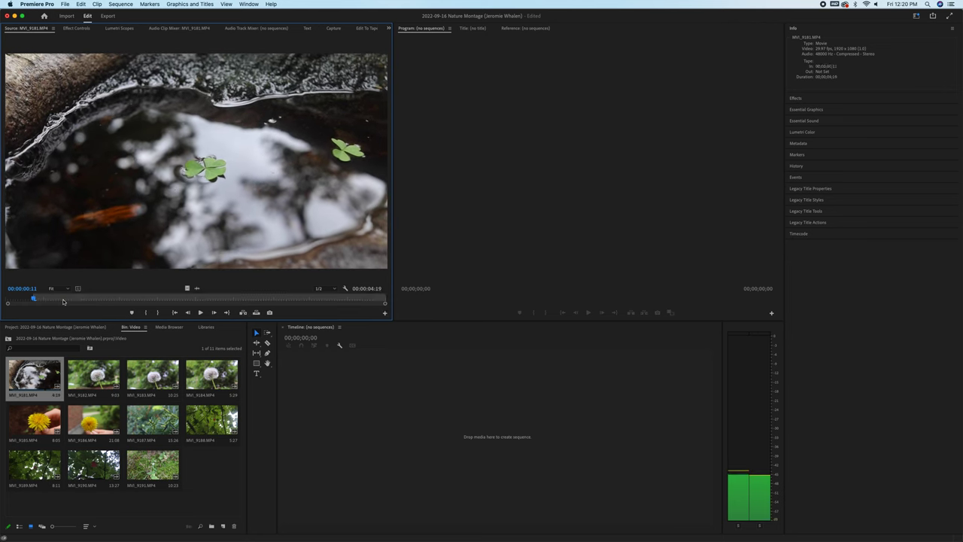
mouse_move(34, 300)
left_mouse_down()
mouse_move(52, 302)
mouse_move(36, 302)
left_mouse_up()
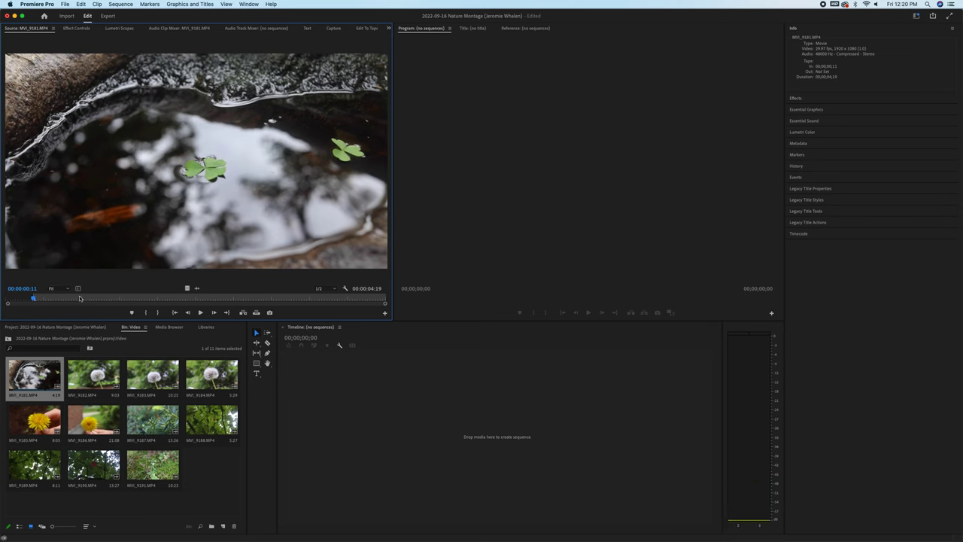
left_click_drag(43, 299, 170, 301)
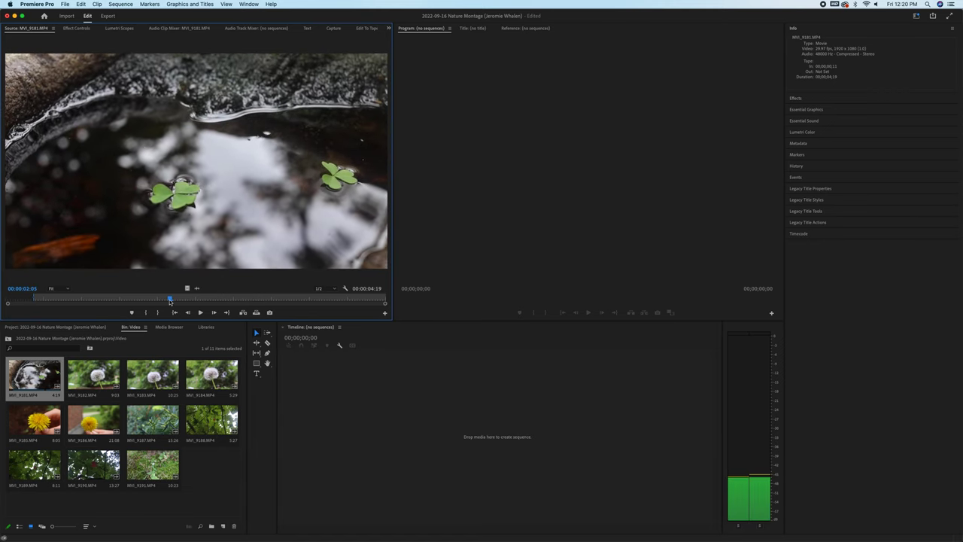
key("o")
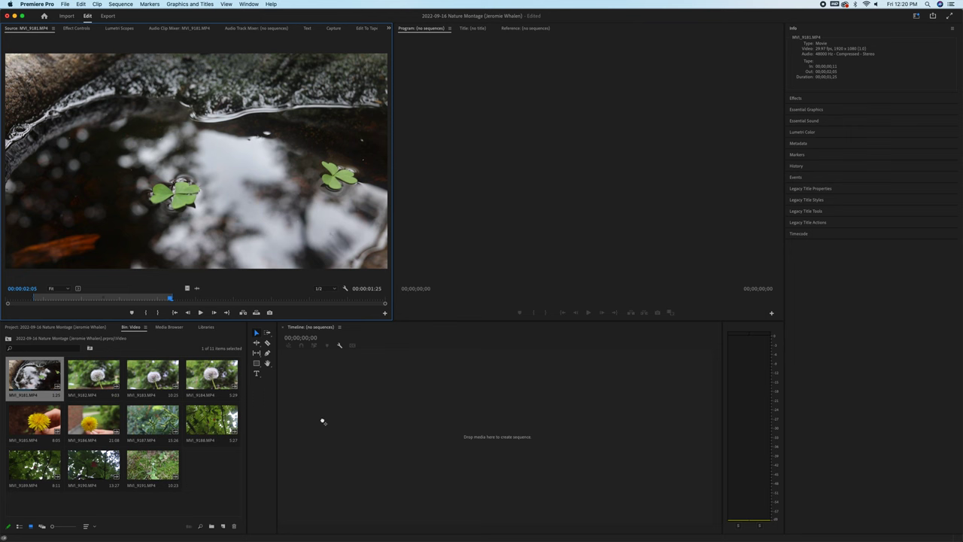
Create the MVI_9181 sequence from the trimmed clip, play it back, then delete the clip.
left_click_drag(322, 421, 323, 420)
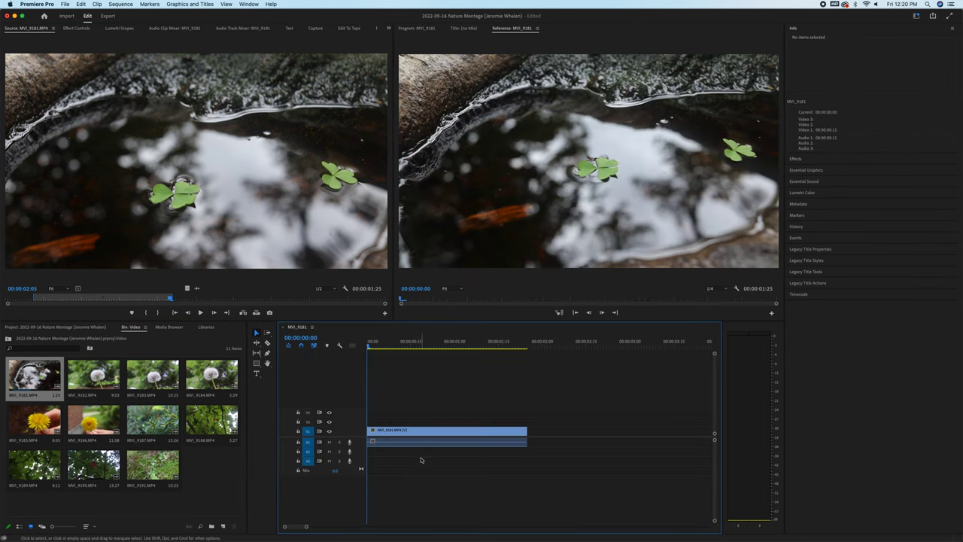
left_click_drag(372, 344, 499, 345)
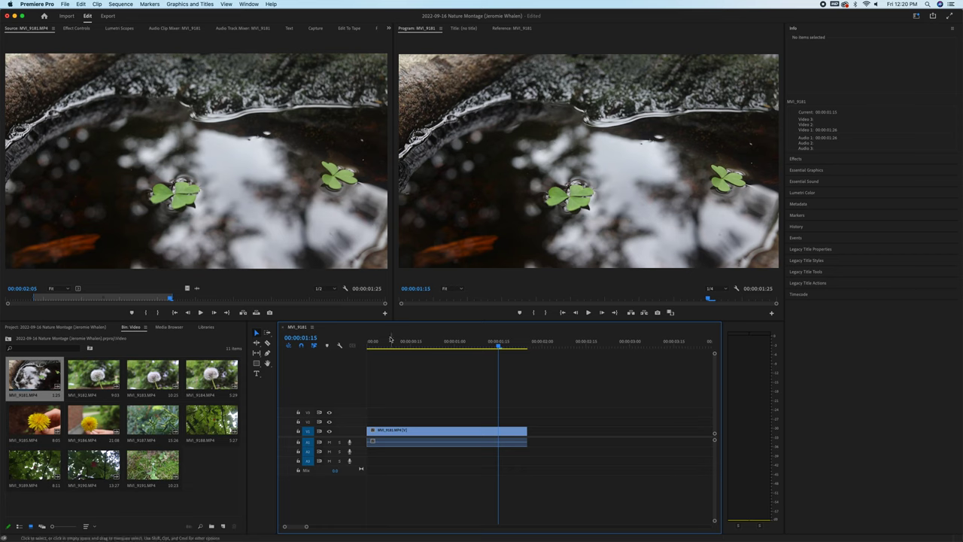
left_click_drag(391, 340, 362, 353)
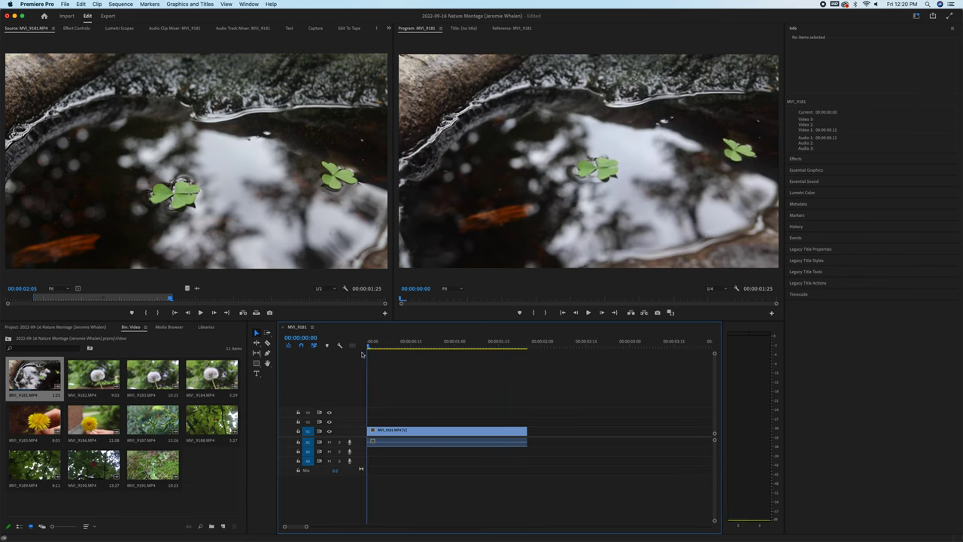
key("space")
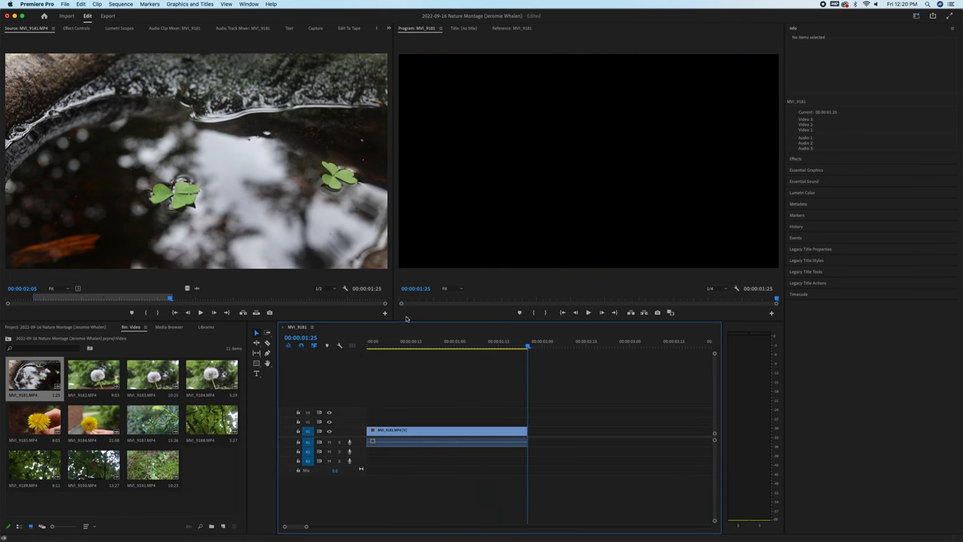
left_click(411, 342)
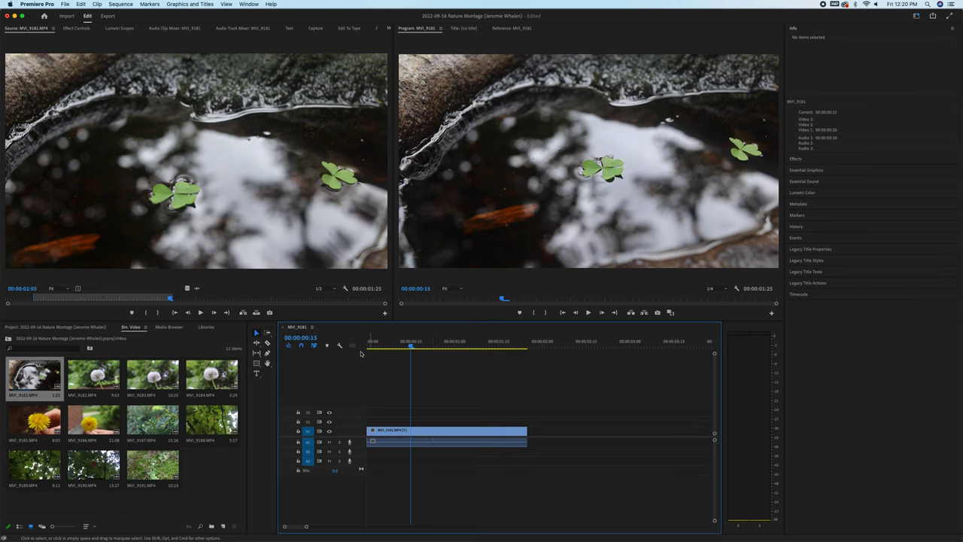
left_click(448, 440)
key("Delete")
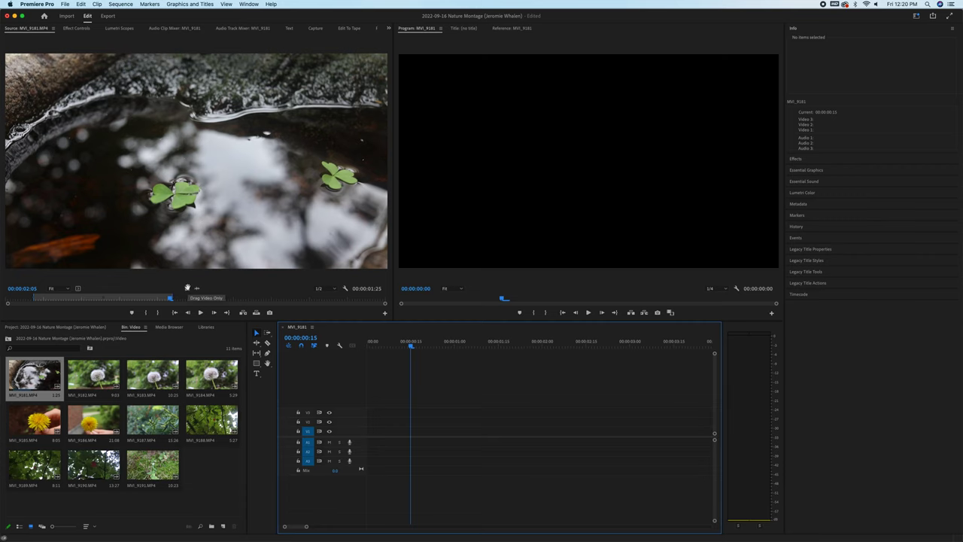
Place MVI_9181's video only on V1 and extend its end 21 frames to 00:00:02:21.
left_click_drag(187, 289, 448, 430)
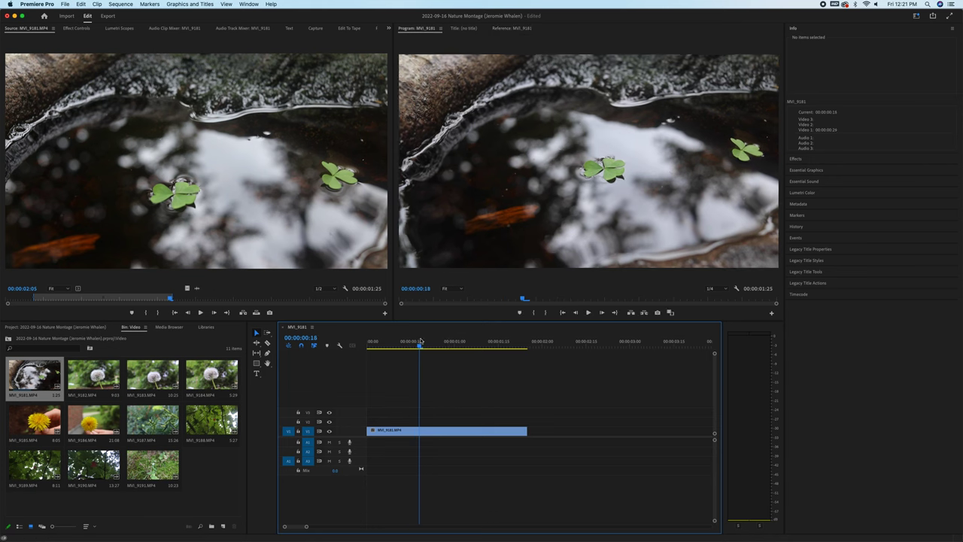
left_click_drag(448, 343, 490, 342)
left_click_drag(452, 398, 482, 431)
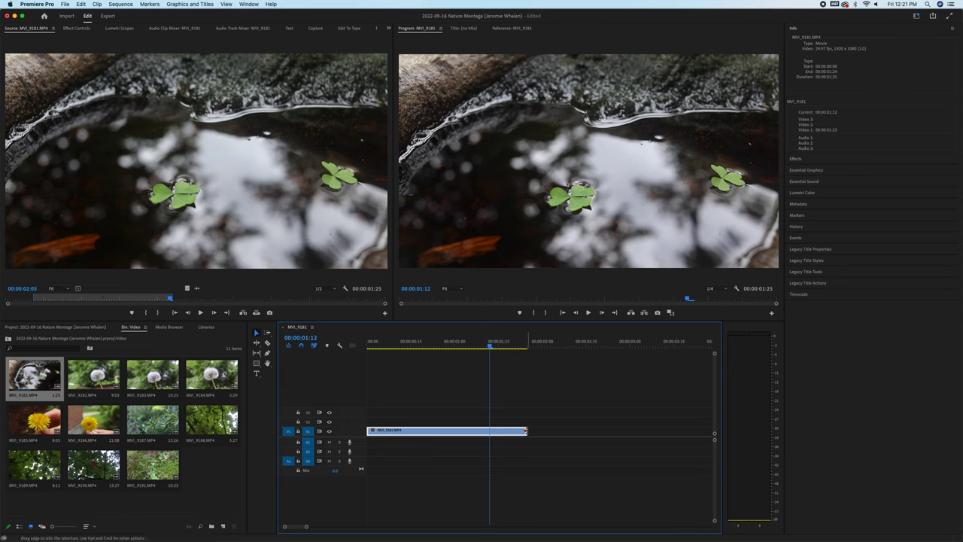
left_click_drag(526, 430, 600, 433)
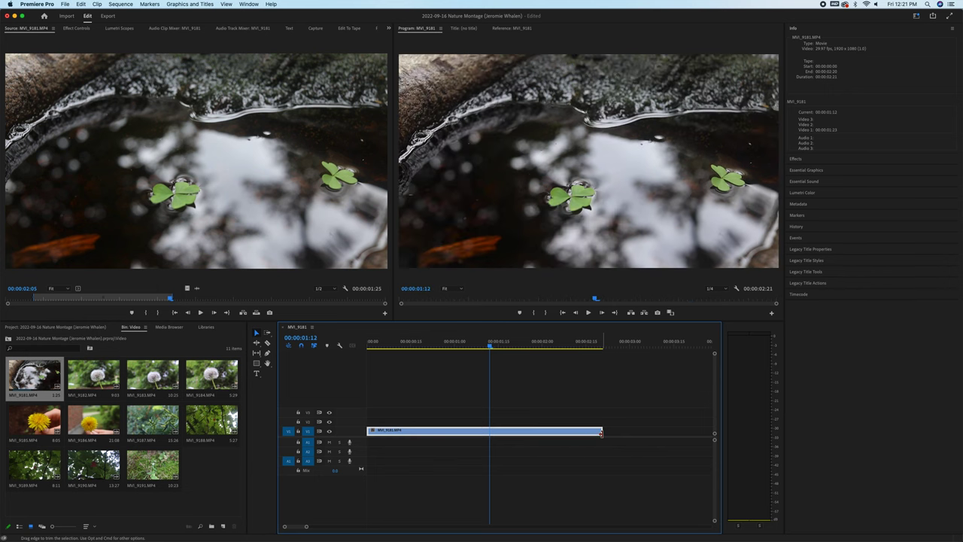
Preview MVI_9186, then mark MVI_9185 from 00:00:00:27 to 00:00:05:21.
double_click(85, 419)
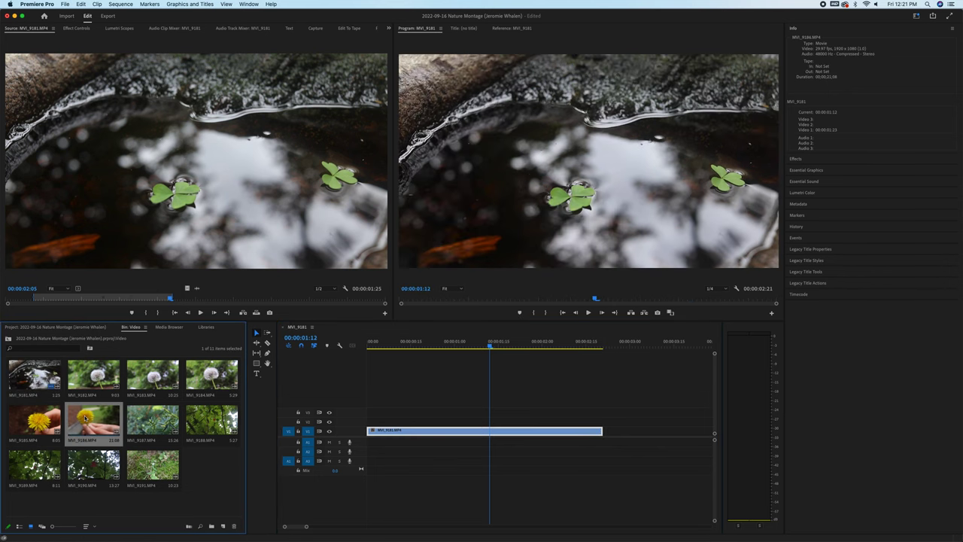
mouse_move(76, 294)
left_mouse_down()
mouse_move(335, 305)
mouse_move(279, 307)
left_mouse_up()
double_click(18, 426)
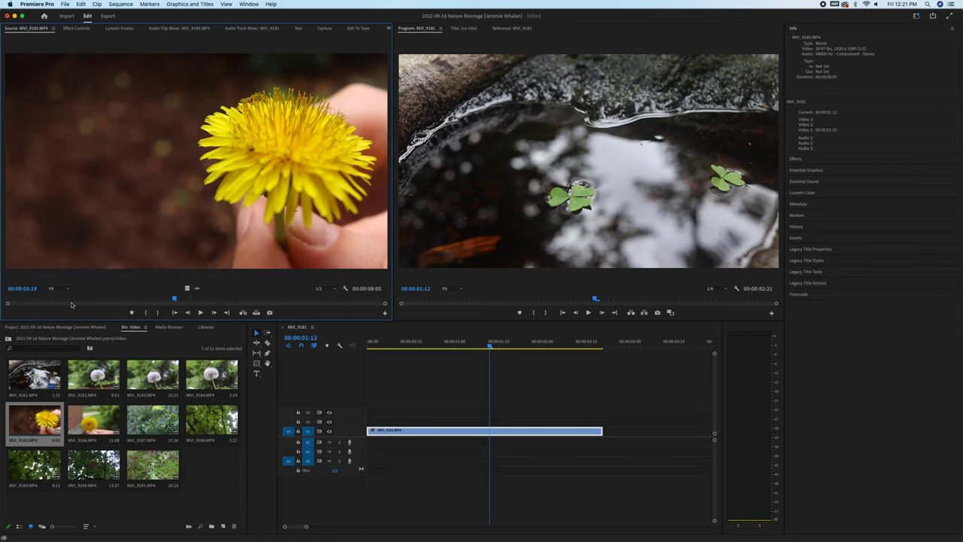
left_click_drag(74, 301, 273, 302)
key("i")
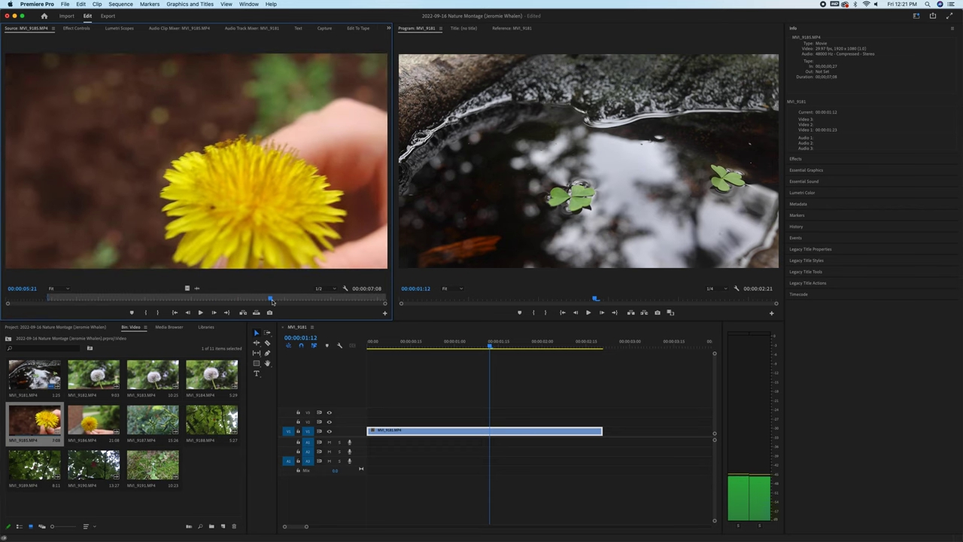
key("o")
Add MVI_9185 to V1 right after the first clip, zoom out, and skim MVI_9187.
left_click_drag(248, 225, 210, 257)
left_click_drag(187, 288, 607, 432)
left_click(535, 344)
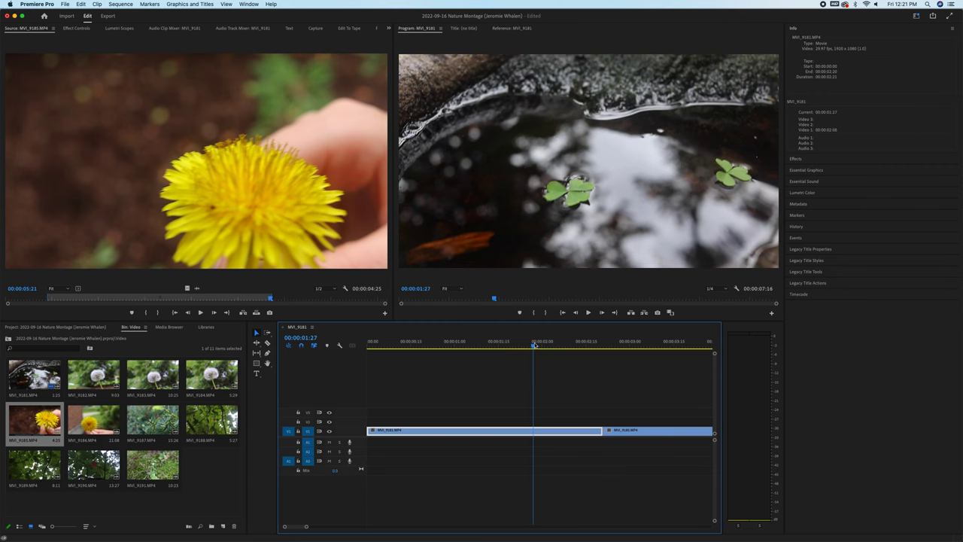
key("minus")
key("equal")
key("minus")
key("minus")
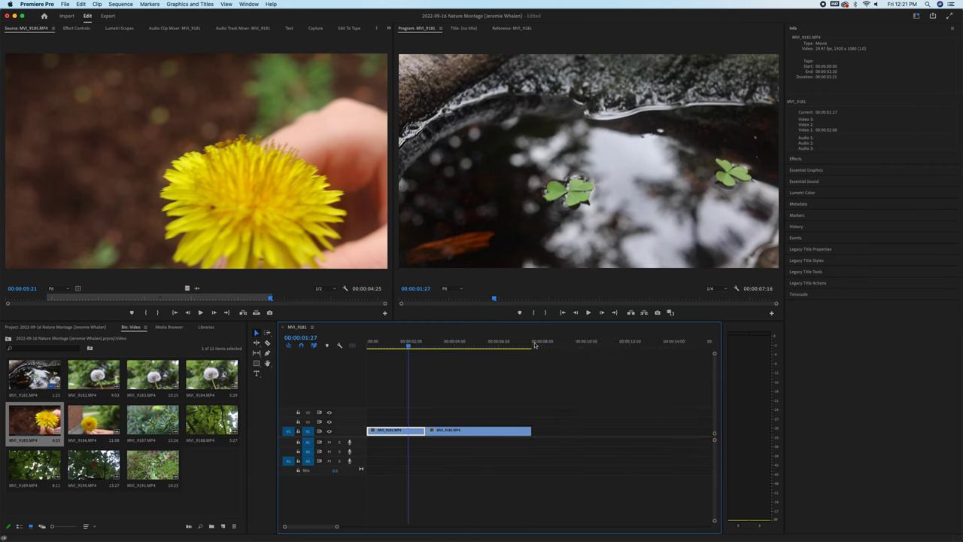
key("minus")
double_click(153, 420)
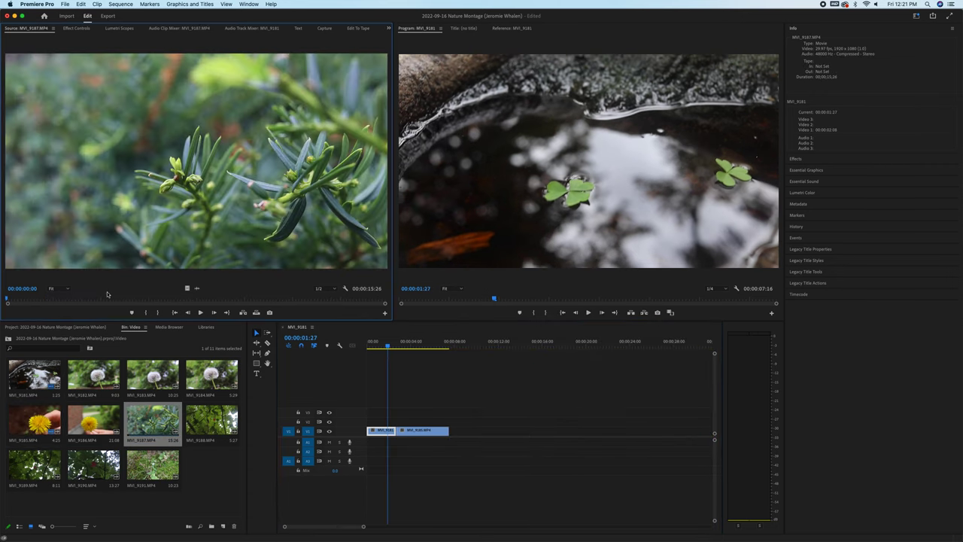
left_click_drag(96, 301, 456, 432)
Mark an In/Out section on MVI_9187, then mark MVI_9191 from 2:02 to 9:26.
key("i")
key("i")
key("o")
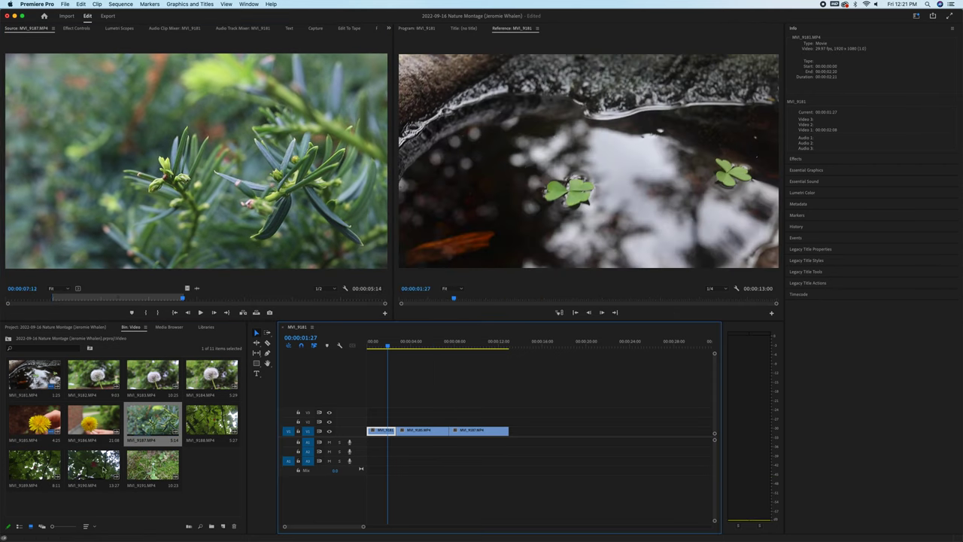
double_click(144, 468)
mouse_move(119, 299)
left_mouse_down()
mouse_move(78, 297)
mouse_move(356, 301)
left_mouse_up()
key("i")
key("i")
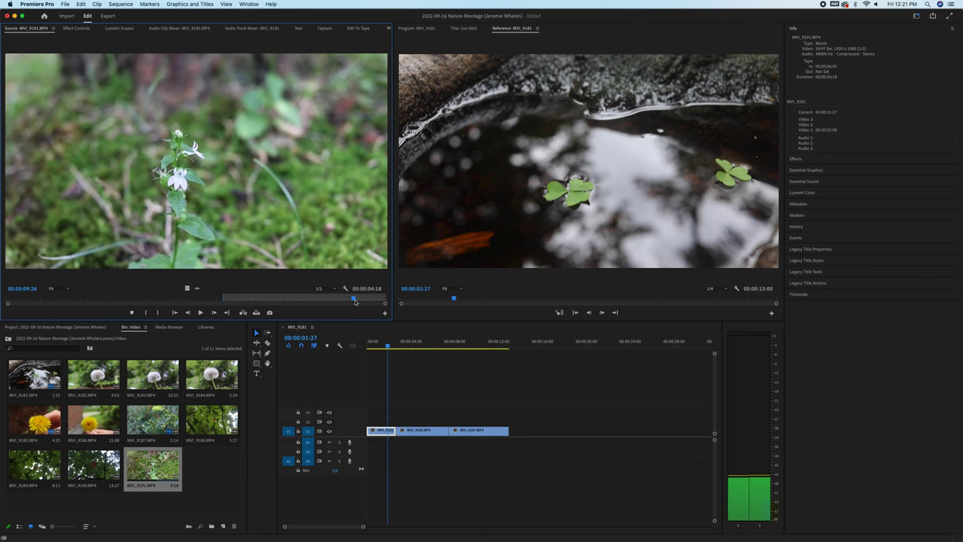
key("o")
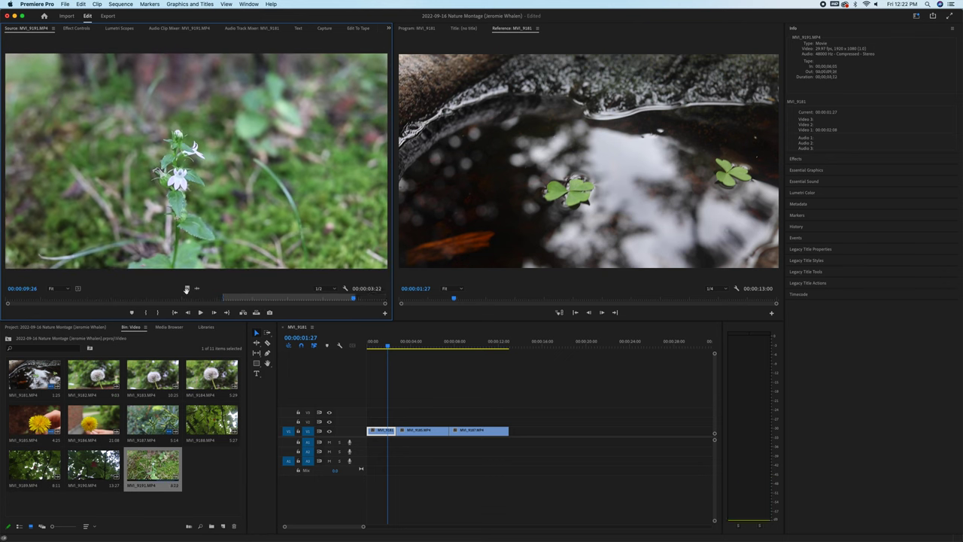
Add MVI_9191's video to the end of the sequence and return near the start.
left_click_drag(187, 288, 518, 432)
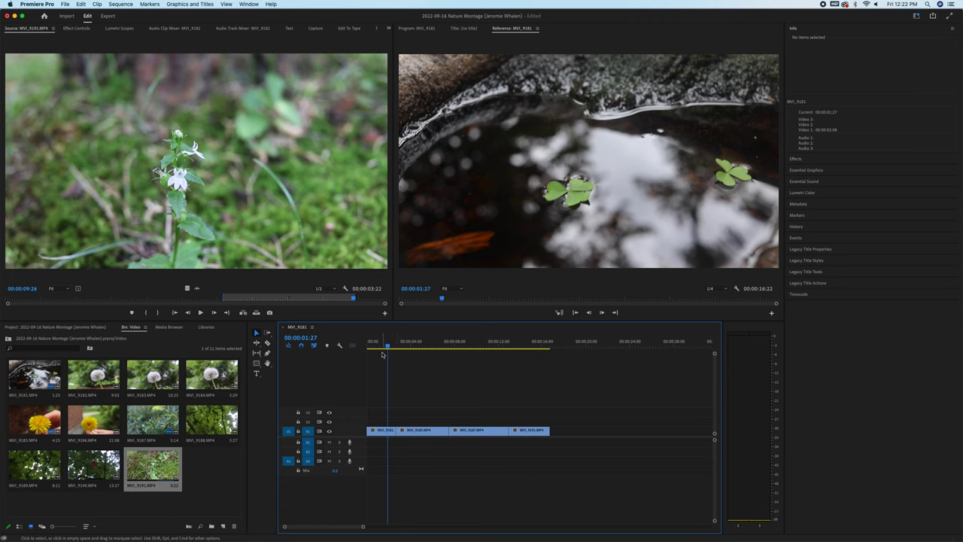
mouse_move(382, 347)
left_mouse_down()
mouse_move(369, 346)
mouse_move(379, 352)
left_mouse_up()
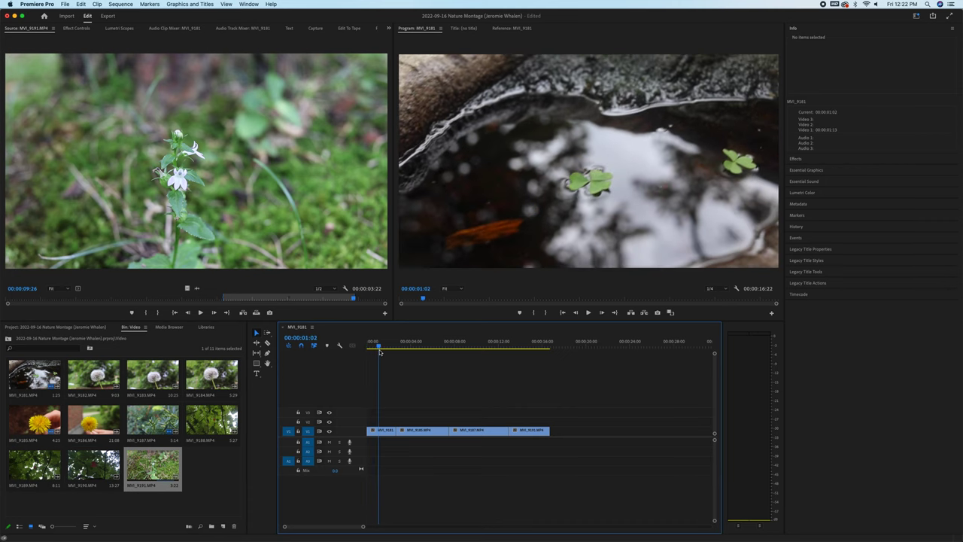
left_click(827, 30)
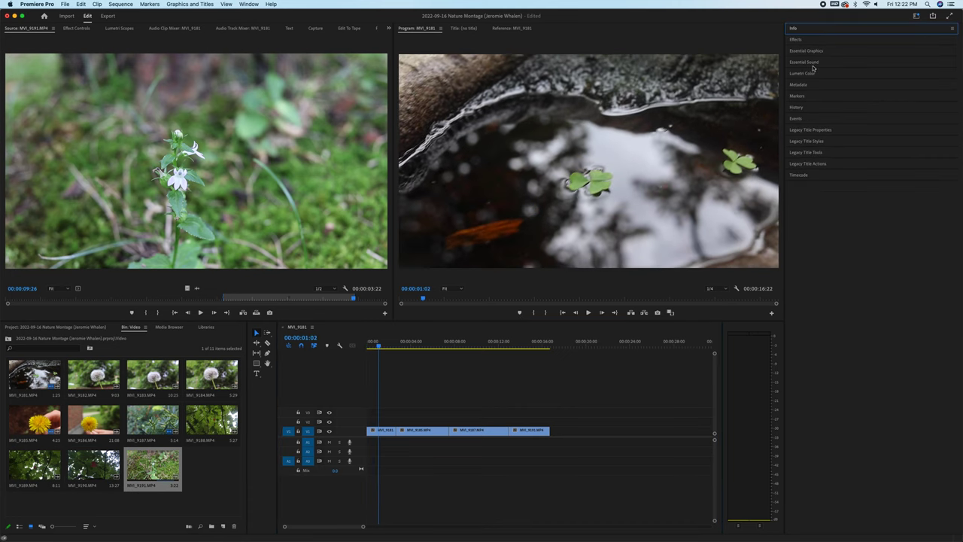
Add the Essential Graphics Bold Title template onto V2 above the opening clip and open it for editing.
left_click(809, 51)
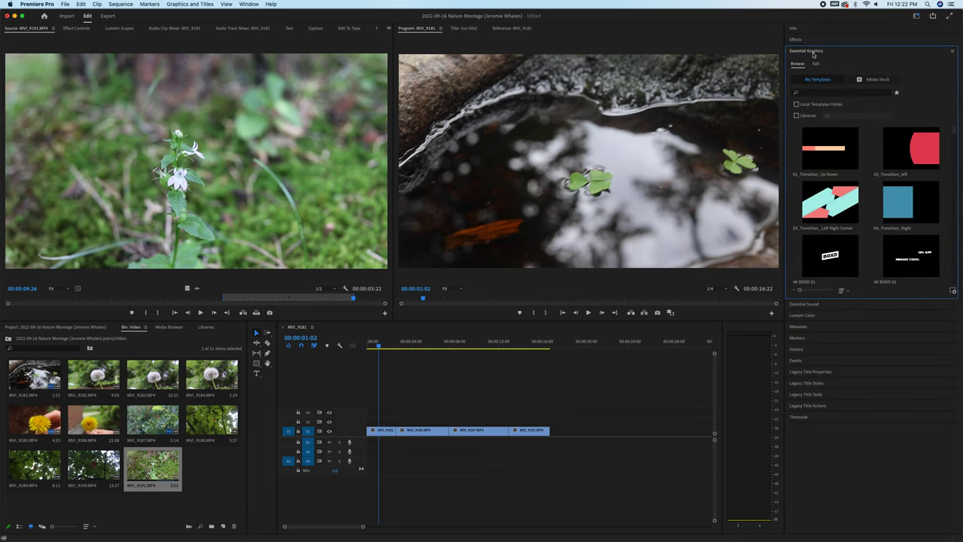
scroll(835, 217, "down", 10)
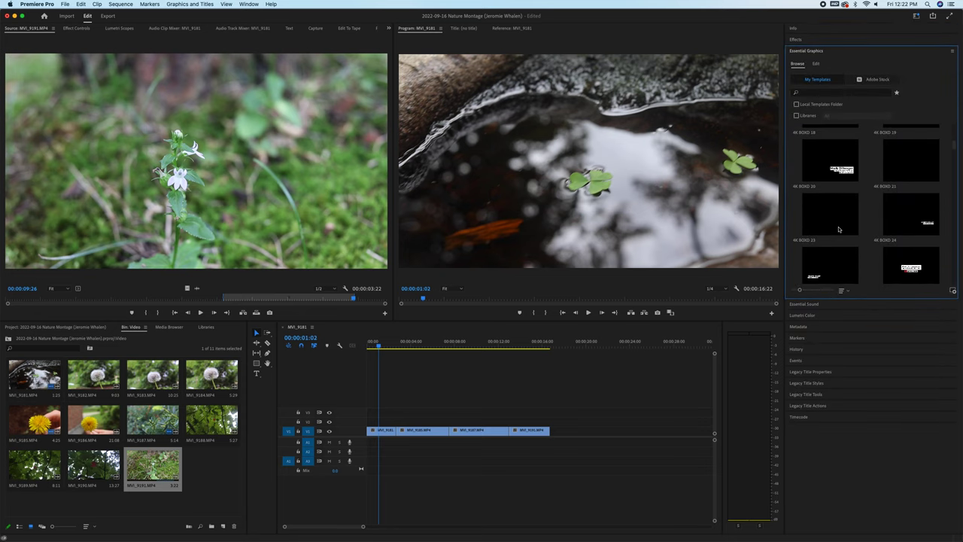
scroll(839, 230, "down", 10)
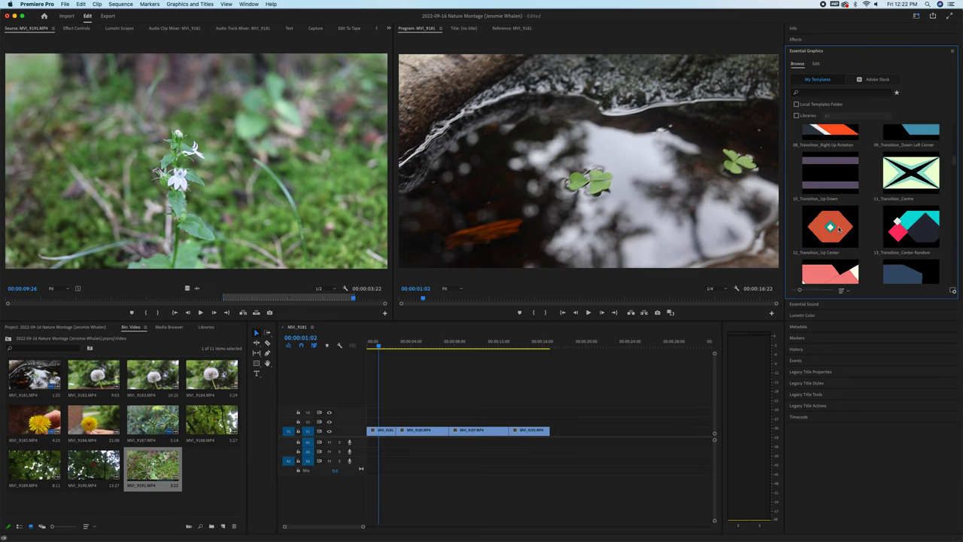
scroll(839, 230, "down", 10)
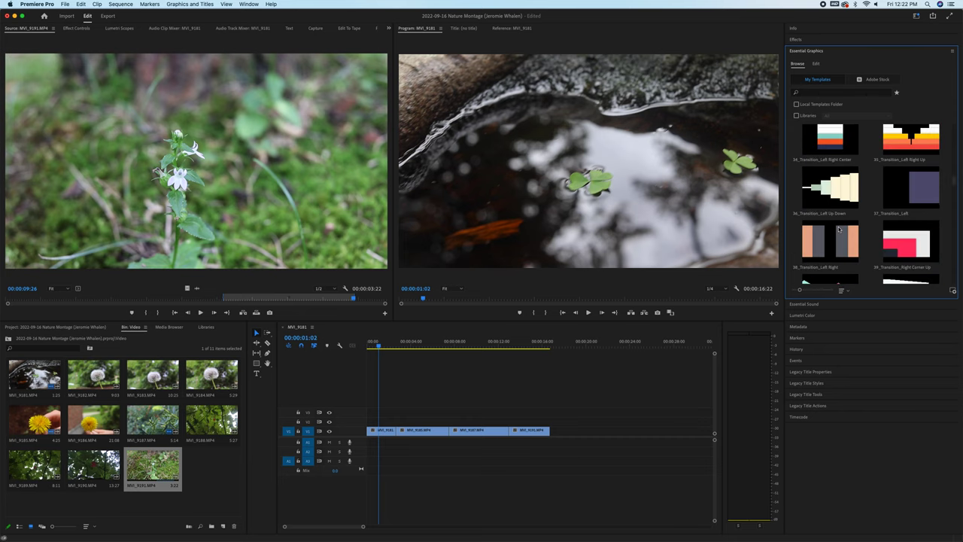
scroll(839, 230, "down", 8)
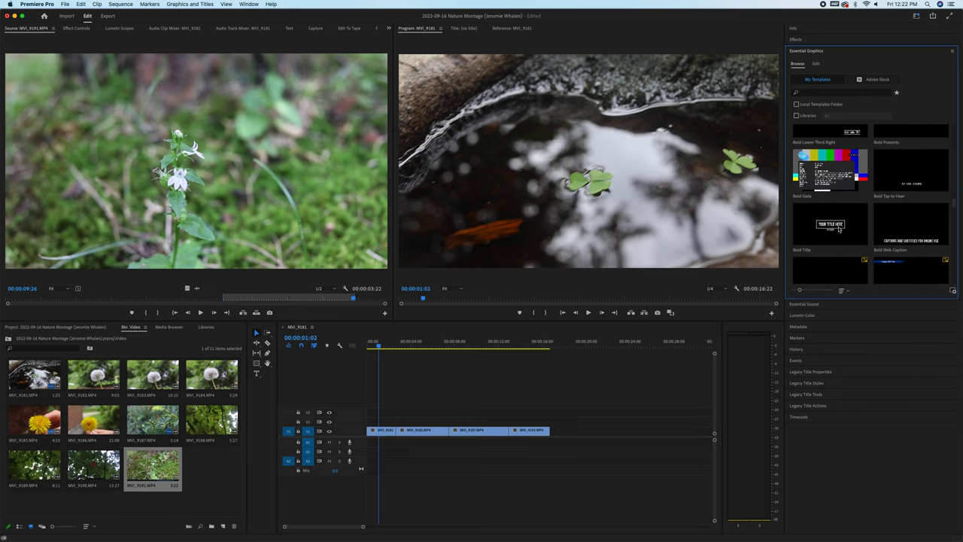
scroll(839, 229, "down", 3)
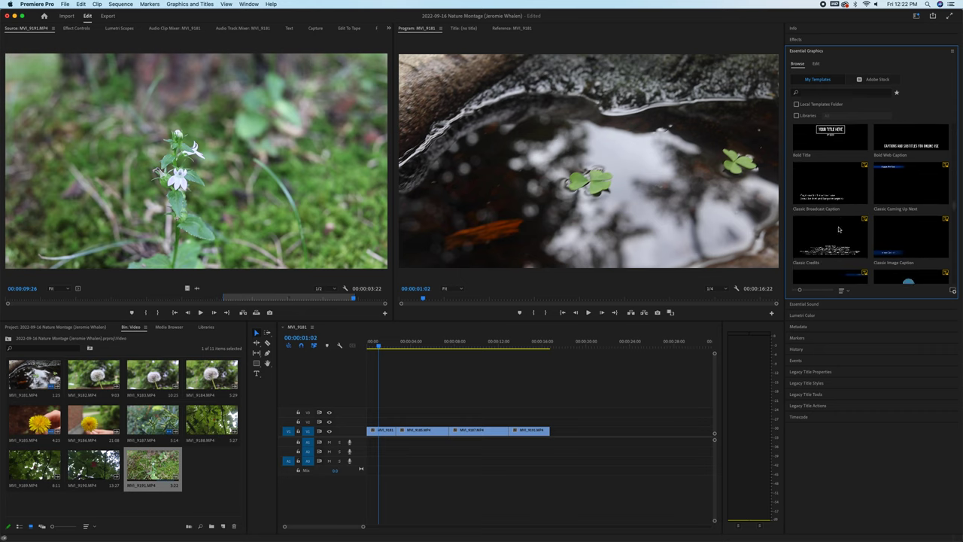
scroll(839, 229, "up", 4)
scroll(839, 229, "down", 1)
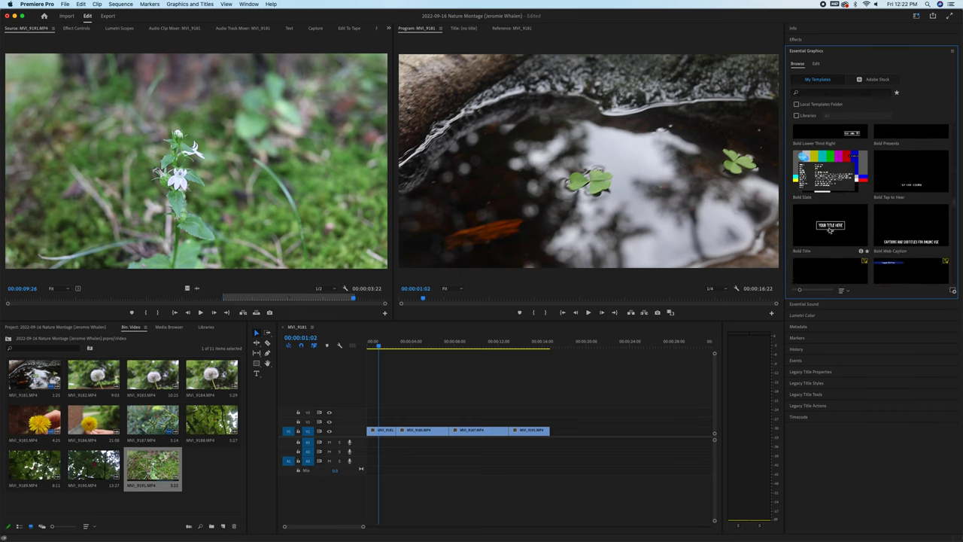
left_click(832, 230)
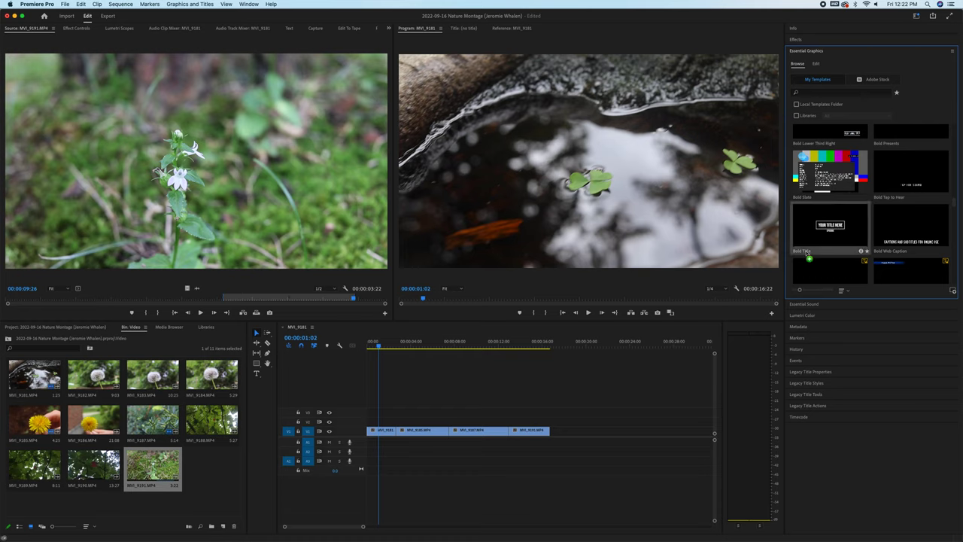
left_click_drag(598, 314, 376, 426)
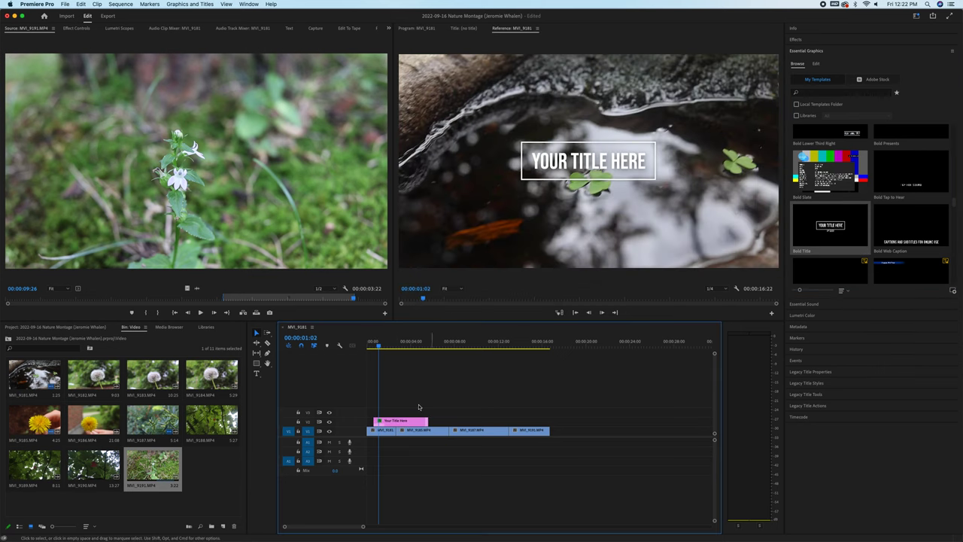
double_click(395, 422)
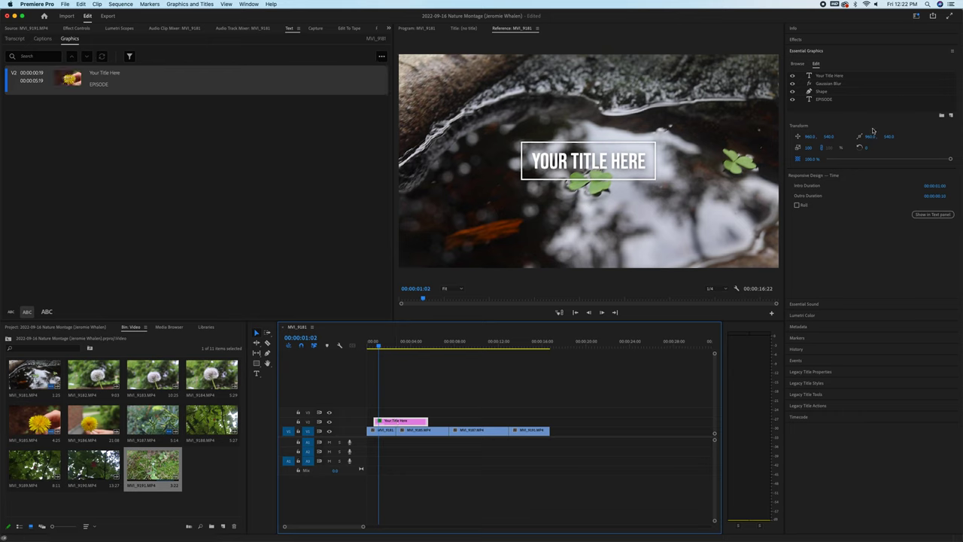
Select the 'Your Title Here' text layer with the Type tool active.
left_click(832, 76)
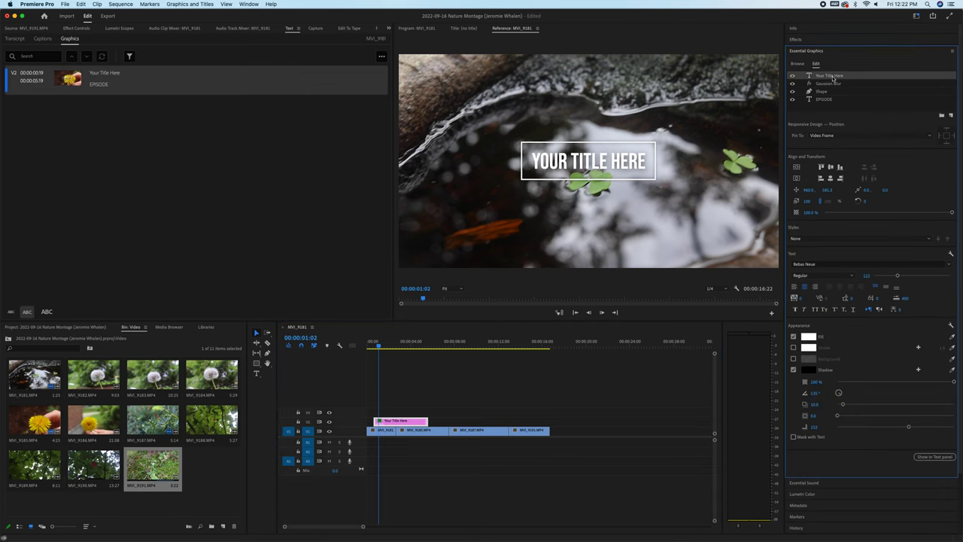
key("t")
left_click(623, 165)
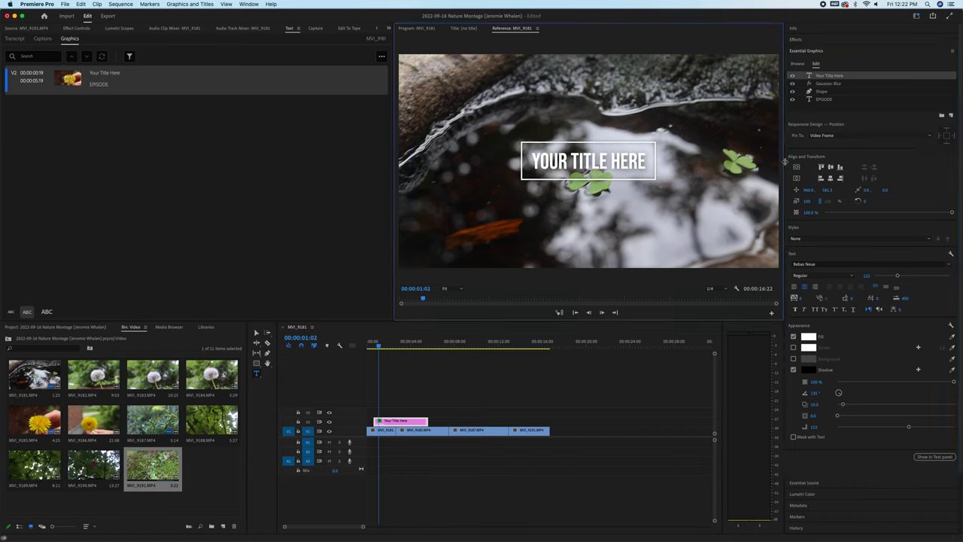
left_click(826, 77)
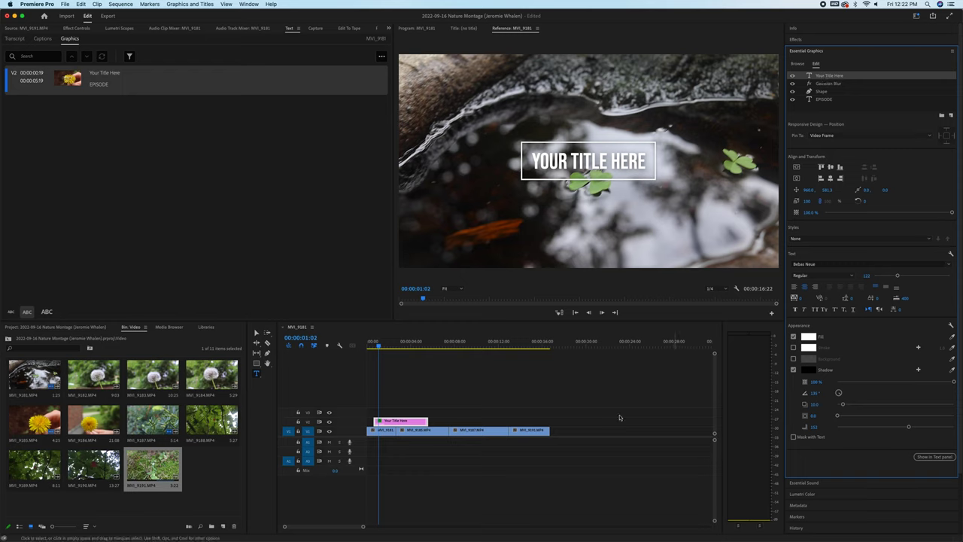
left_click(412, 422)
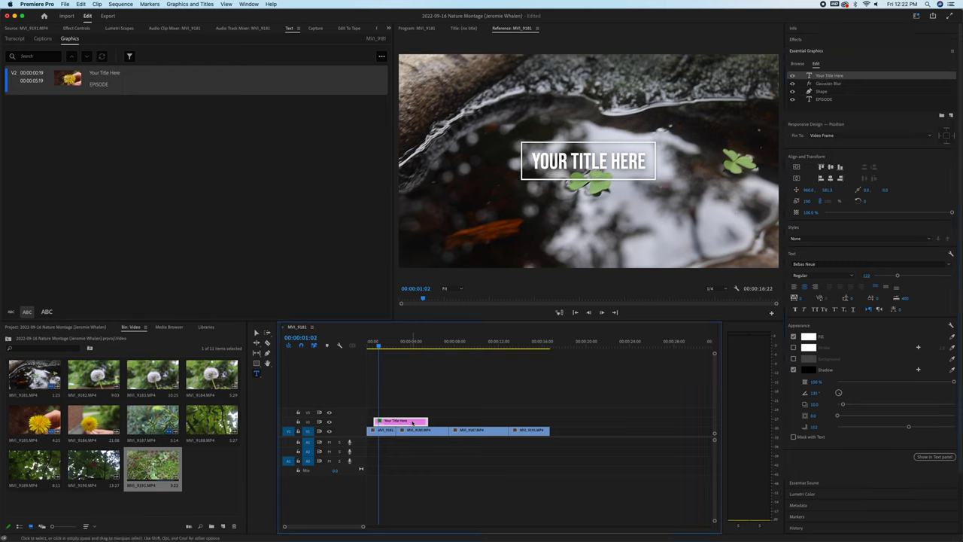
Check the EPISODE and 'Your Title Here' layers, then start editing the title caption.
left_click(829, 80)
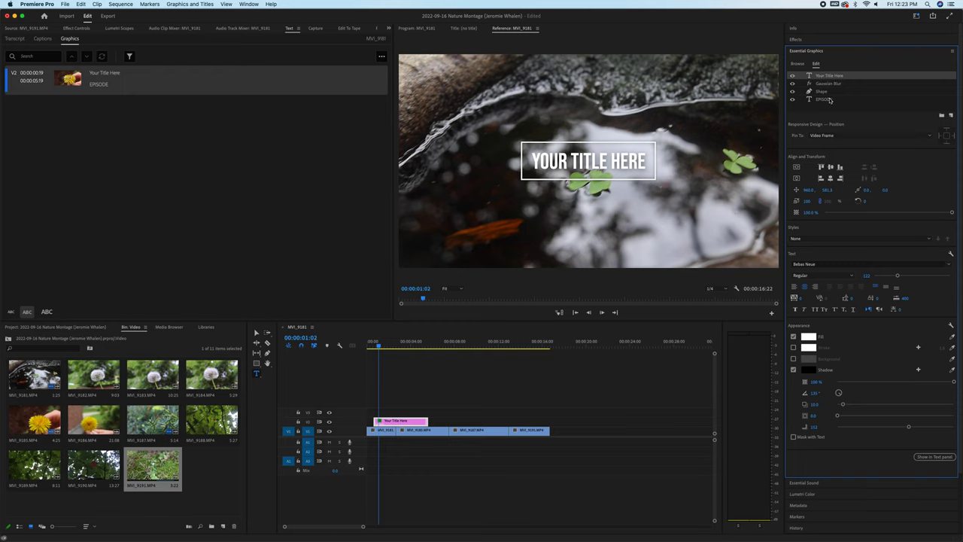
left_click(830, 100)
left_click(830, 75)
left_click(792, 75)
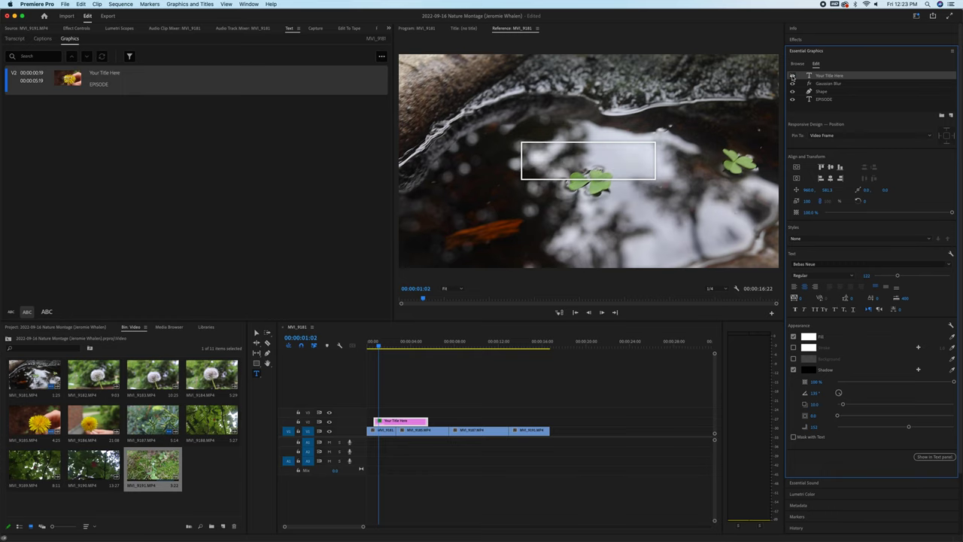
left_click(792, 75)
right_click(828, 78)
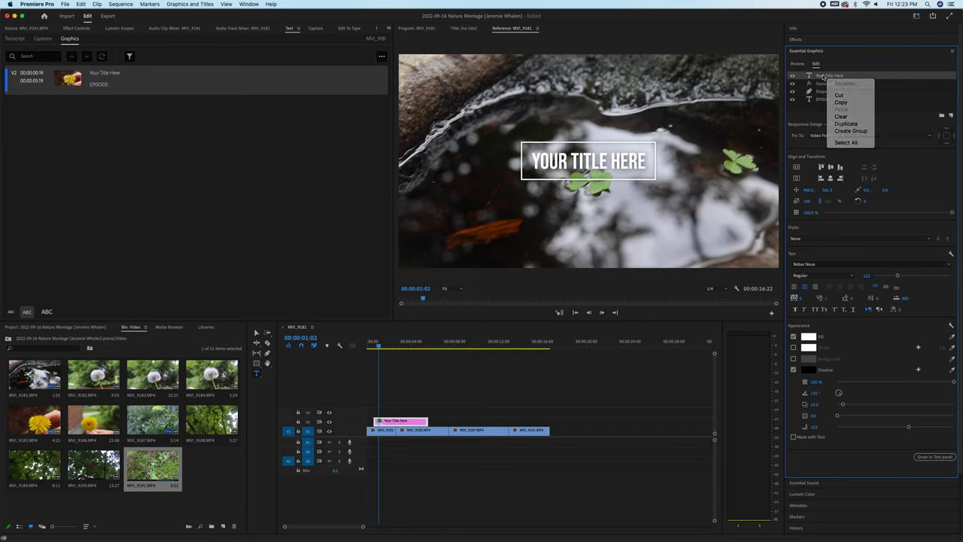
left_click(823, 76)
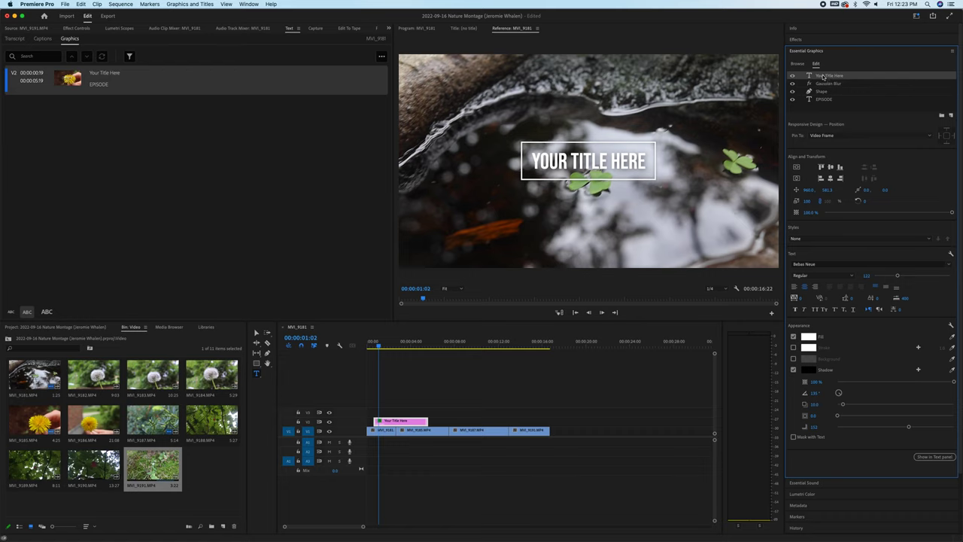
left_click(104, 73)
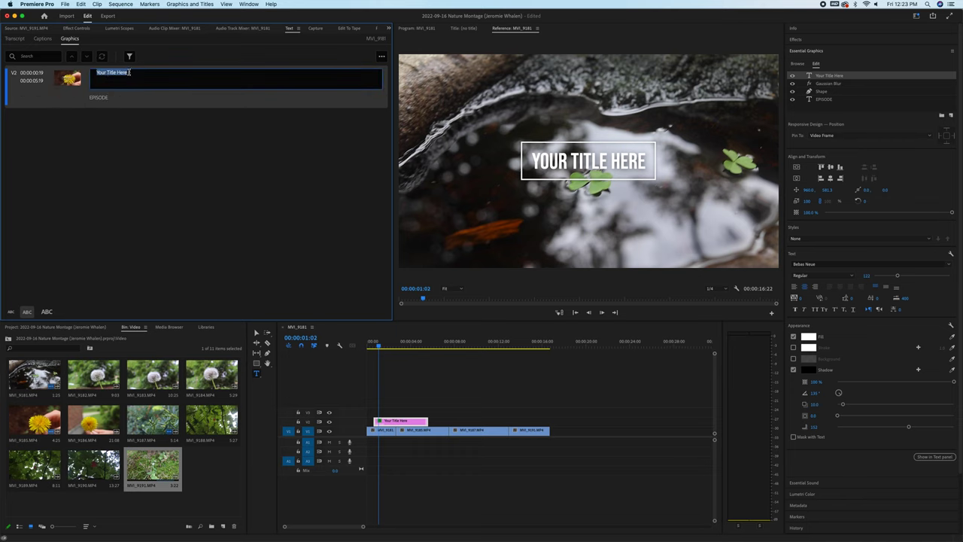
Title the graphic 'Nature Montage', replace the EPISODE subtitle with the creator's name, and preview it.
type("Nature Montage")
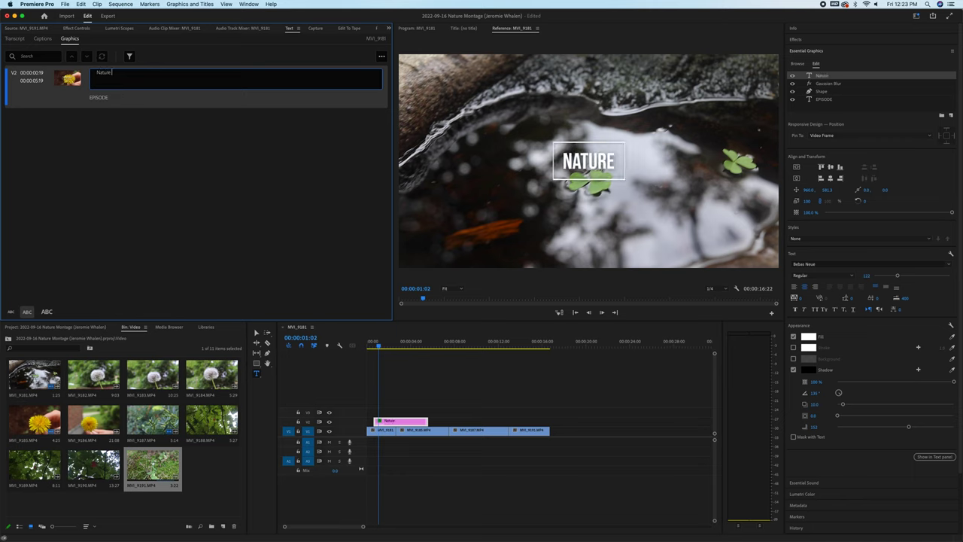
left_click(107, 101)
left_click(105, 84)
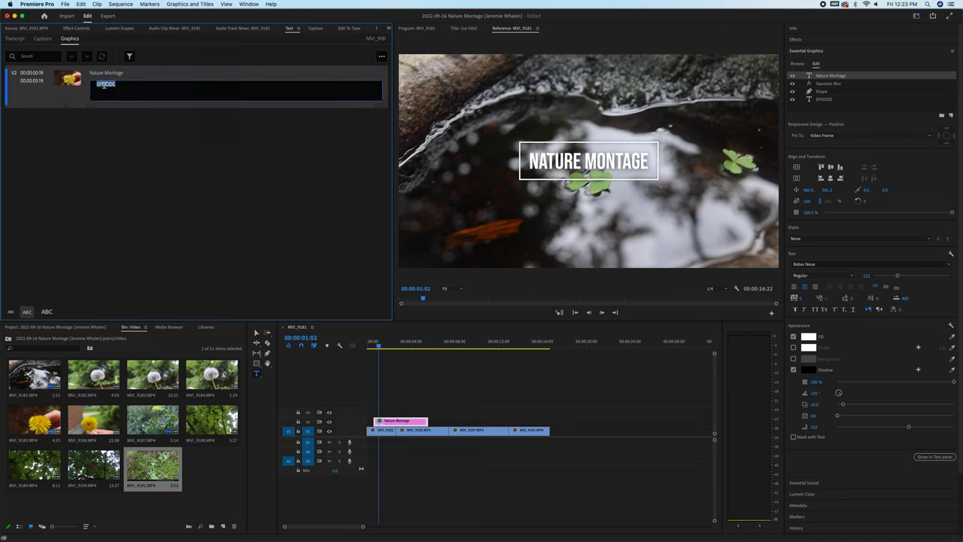
type("Jerom")
key("BackSpace")
left_click(416, 345)
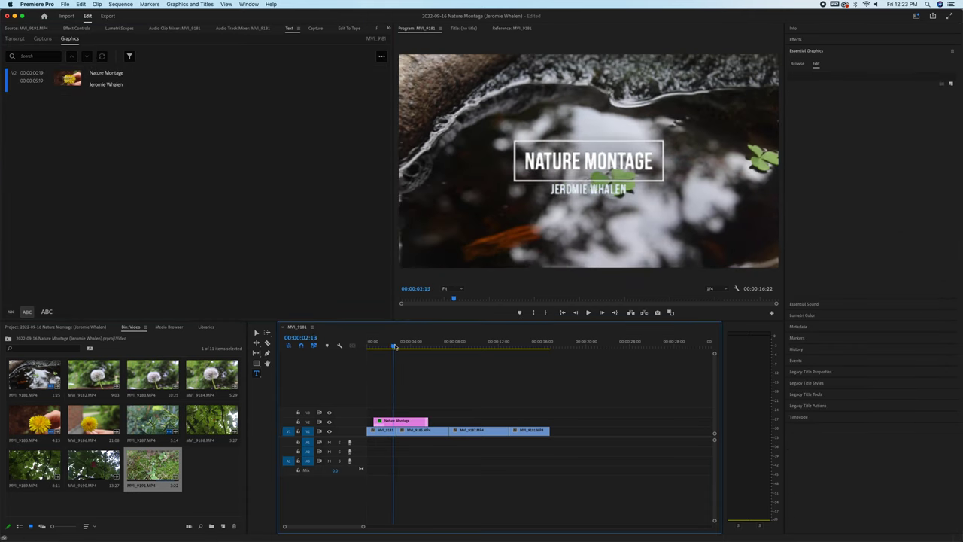
key("space")
left_click(374, 345)
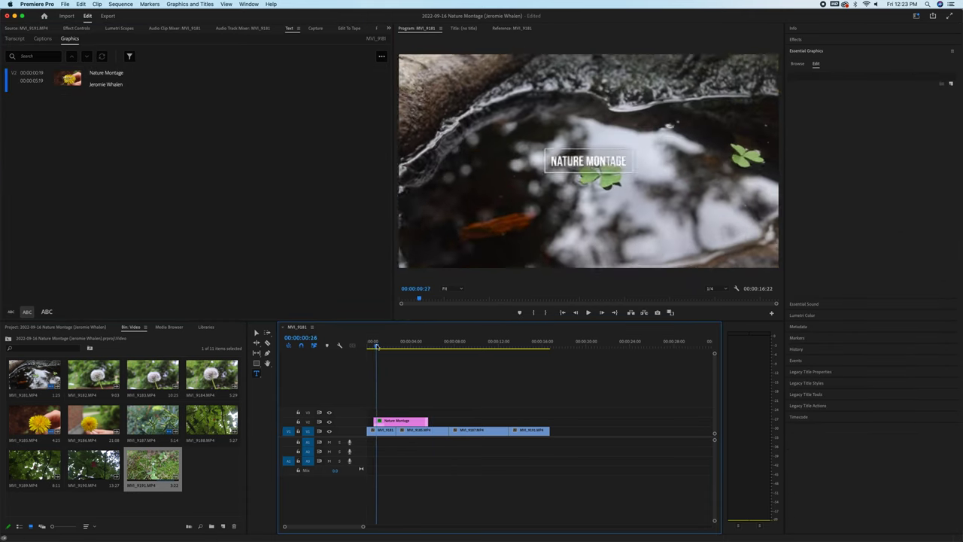
left_click_drag(381, 346, 526, 346)
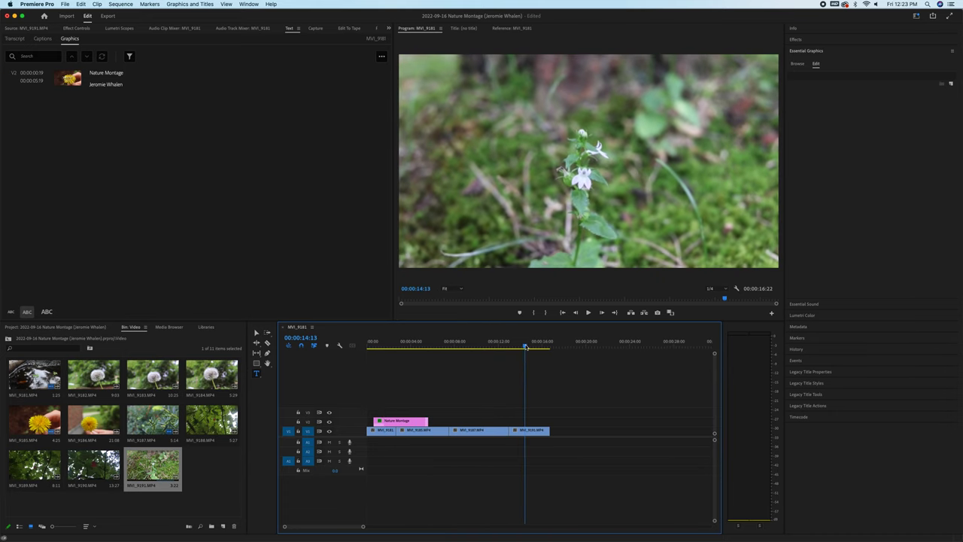
Deselect the clip, save the project, and switch to Chrome.
left_click(212, 463)
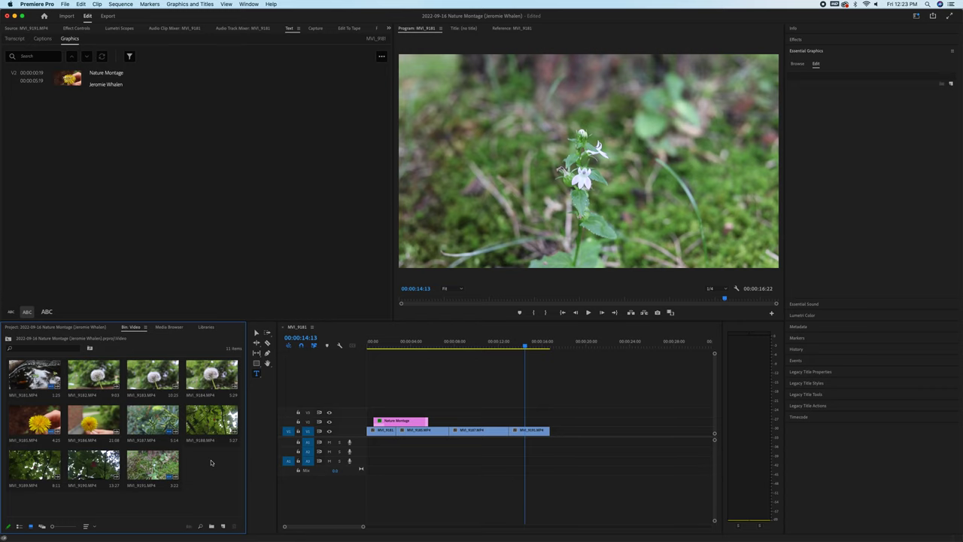
key("super+s")
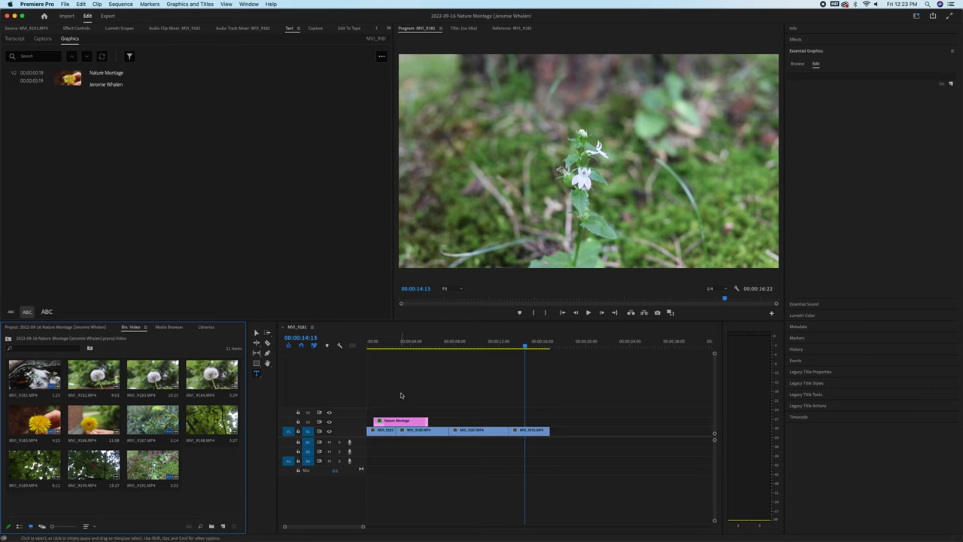
left_click(322, 527)
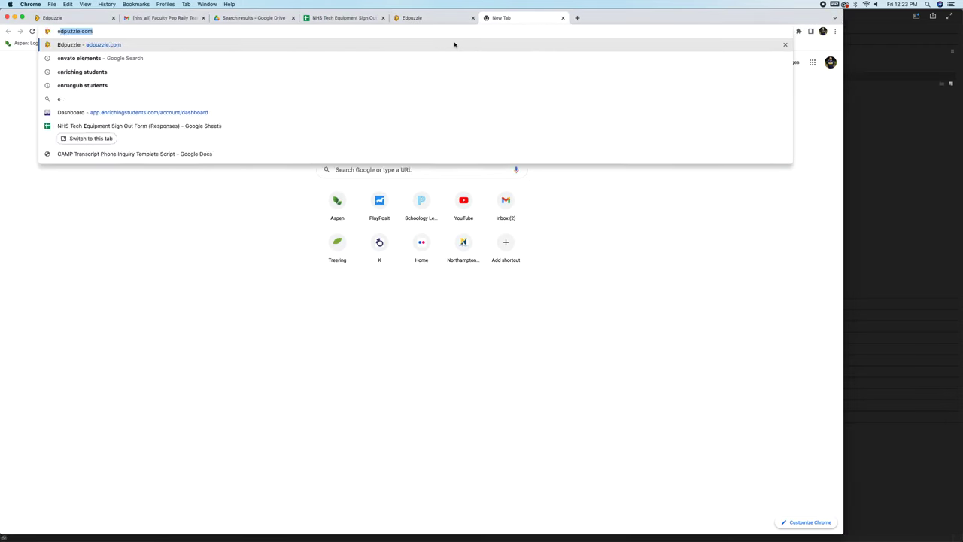
Go to the Envato Elements website from the search results and sign in.
left_click(454, 44)
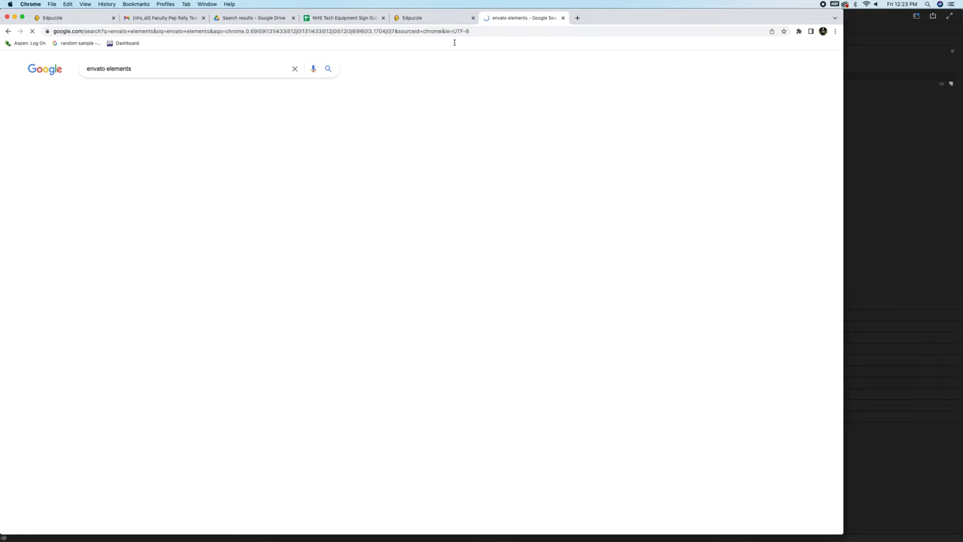
left_click(243, 133)
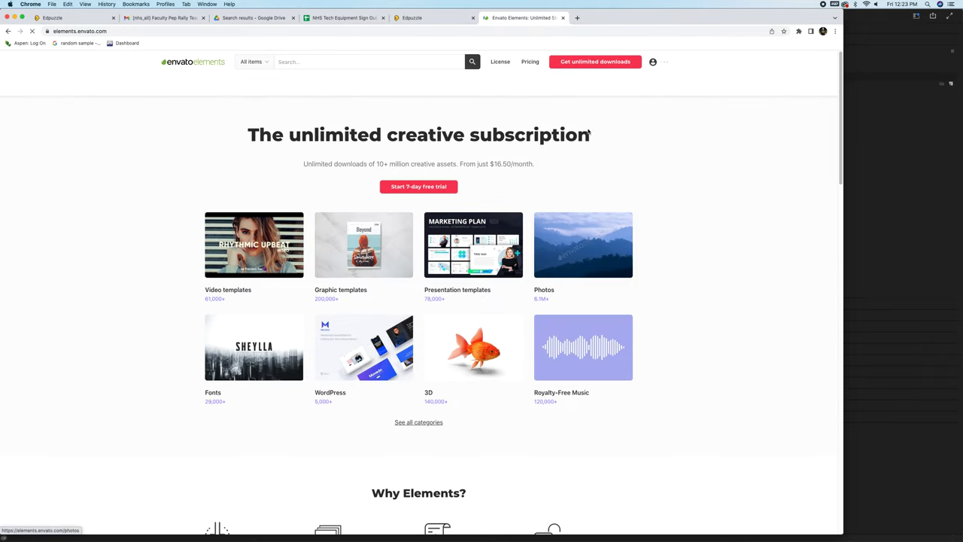
left_click(667, 61)
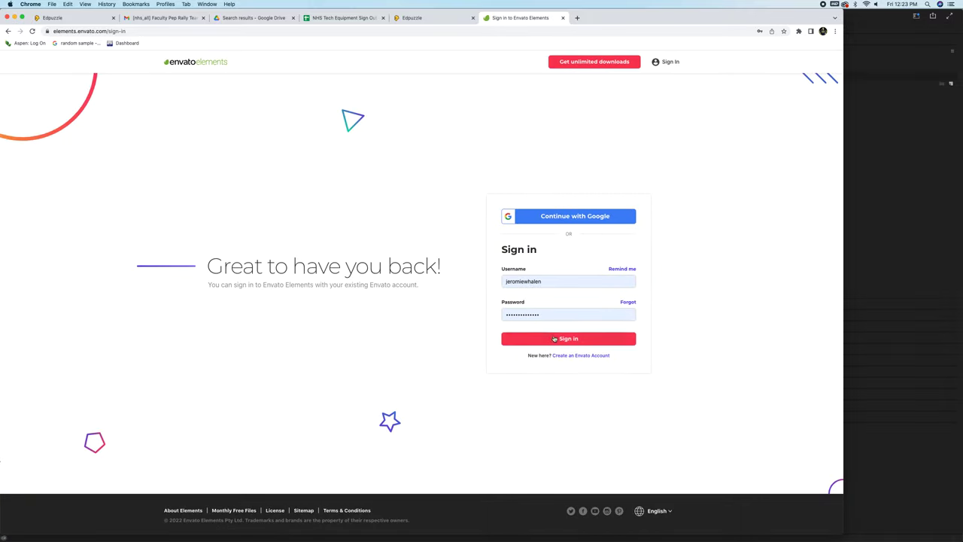
left_click(554, 339)
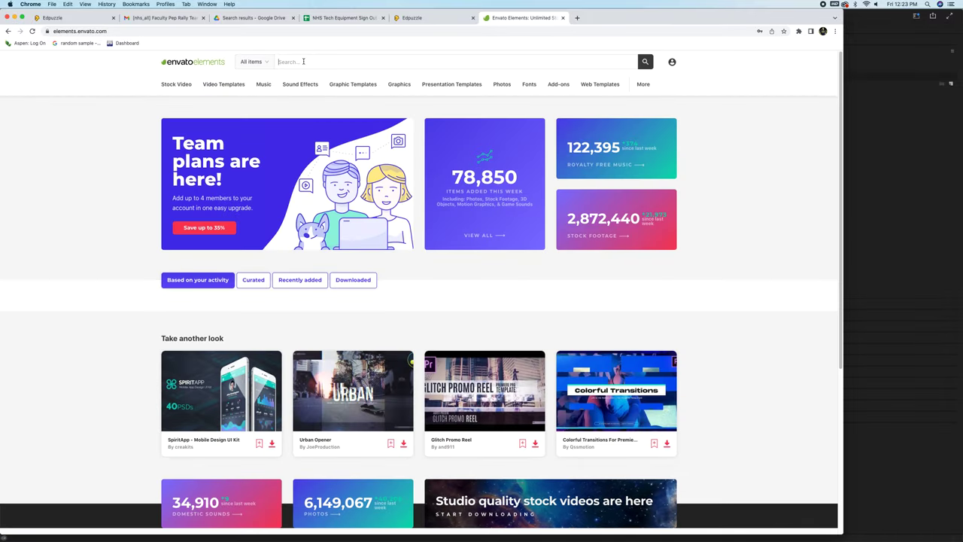
Search music for 'acoustic guitar' and preview the My Guitar track.
type("acoustic guitar")
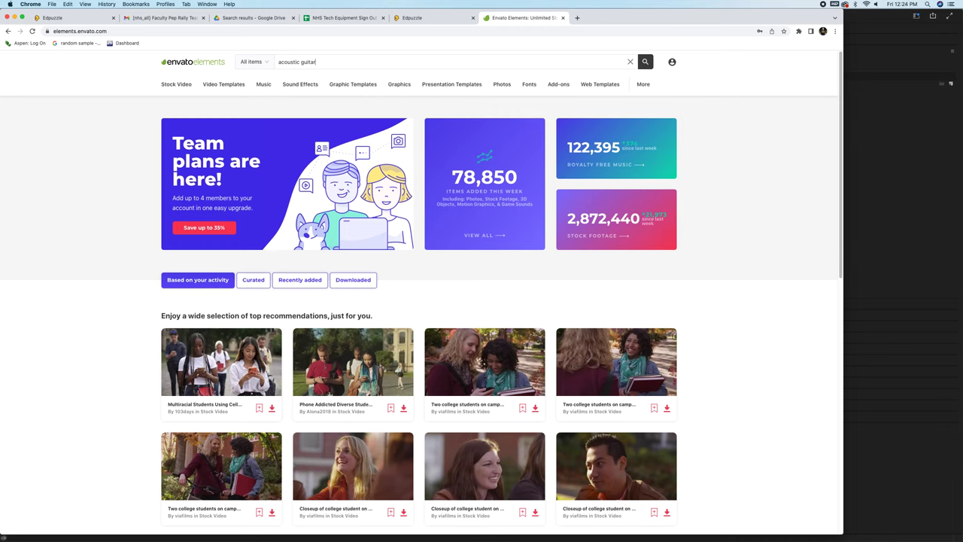
left_click(310, 79)
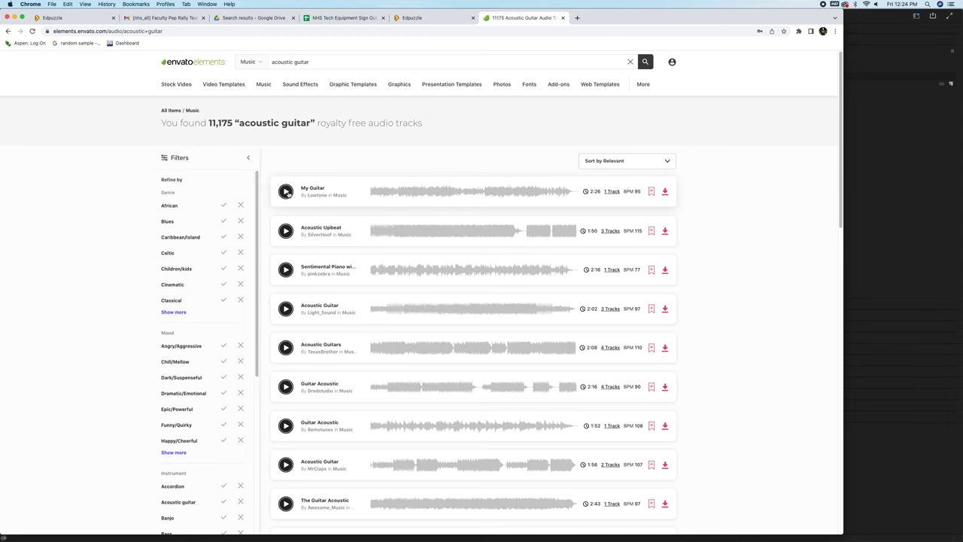
left_click(286, 192)
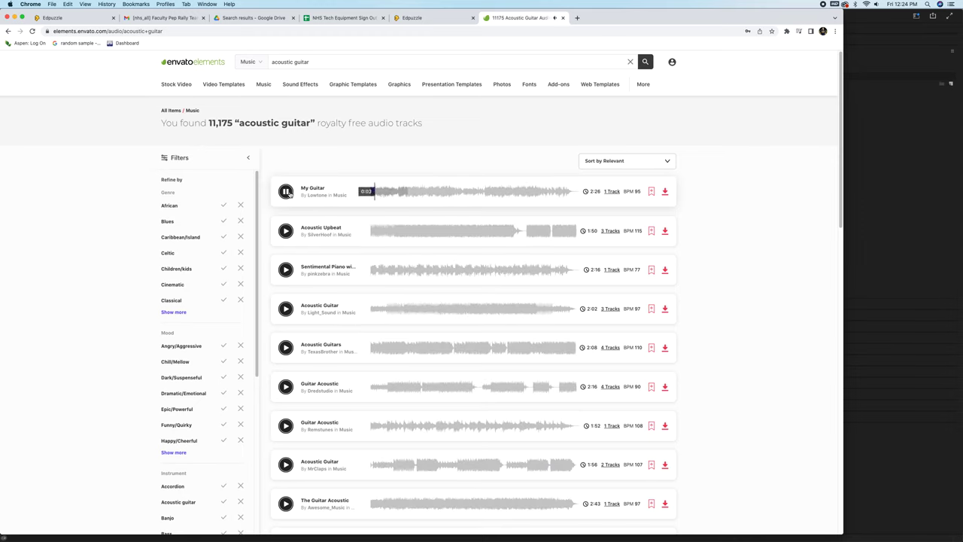
key("XF86AudioRaiseVolume")
left_click(289, 193)
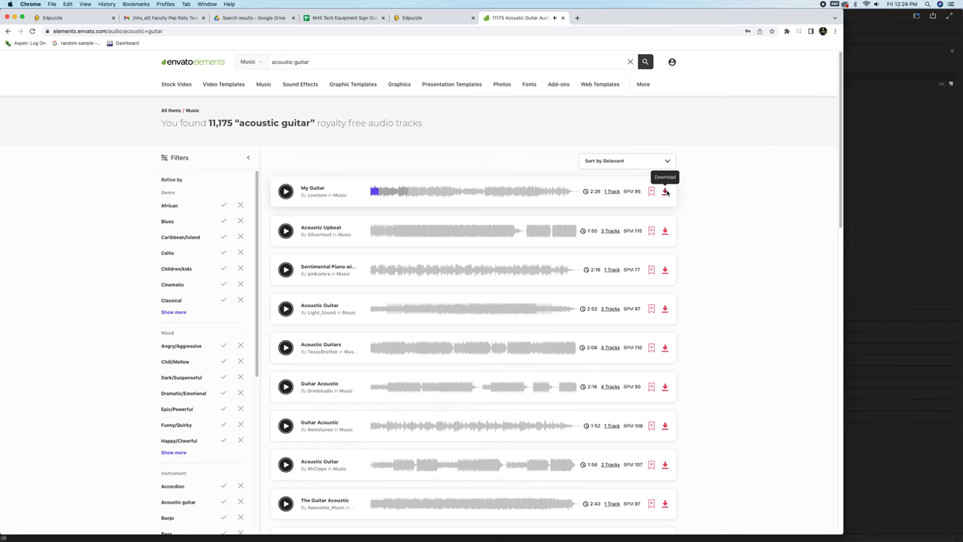
Download My Guitar licensed to a new 'Nature Montage' project and open the zip.
left_click(666, 192)
left_click(386, 218)
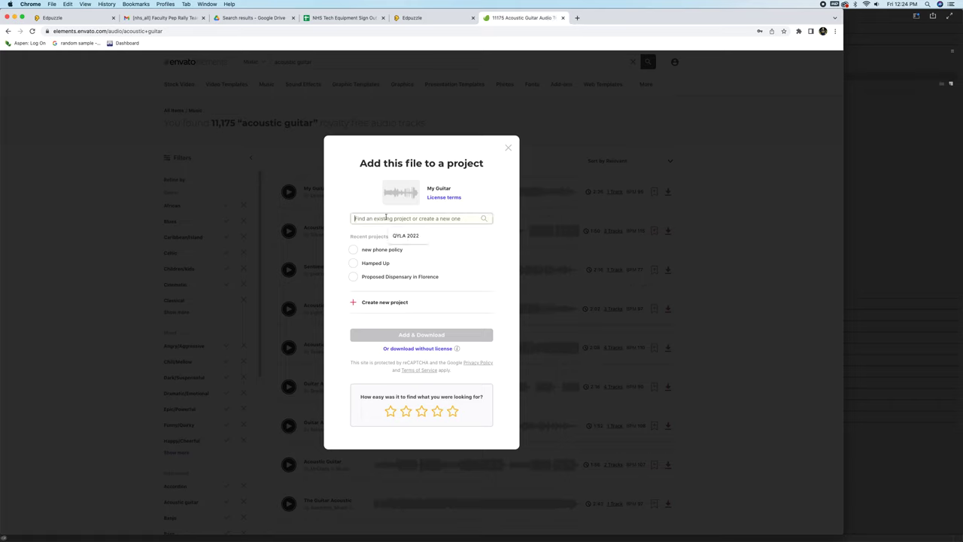
type("Nature Montage")
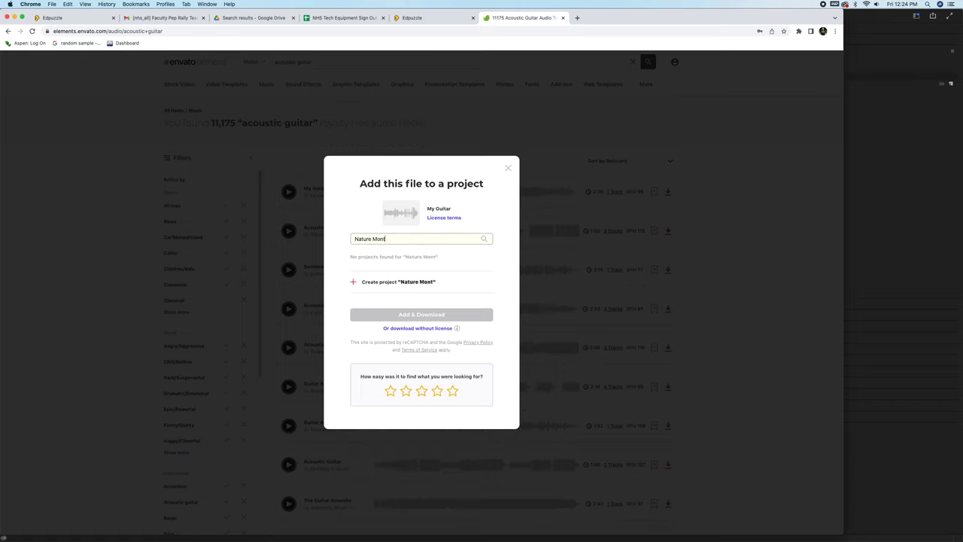
left_click(380, 283)
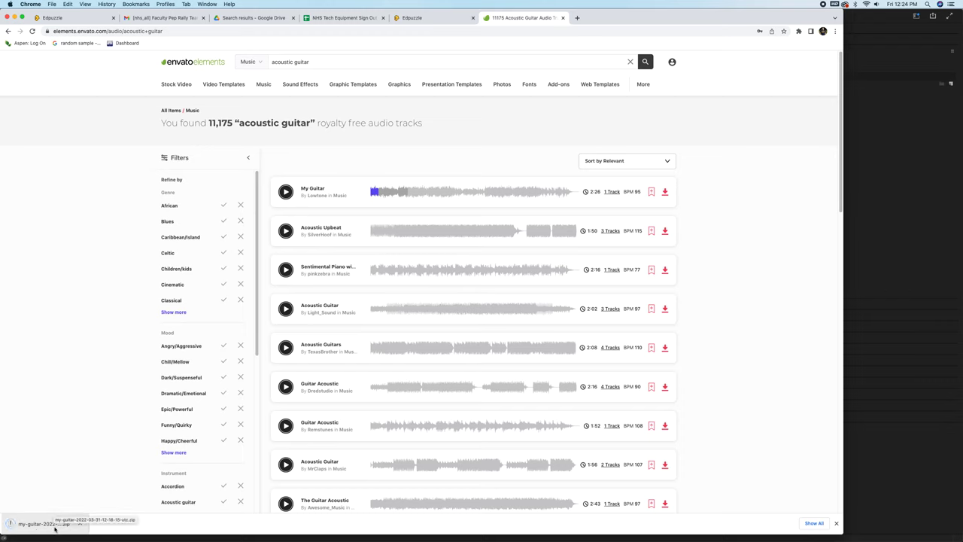
left_click(54, 527)
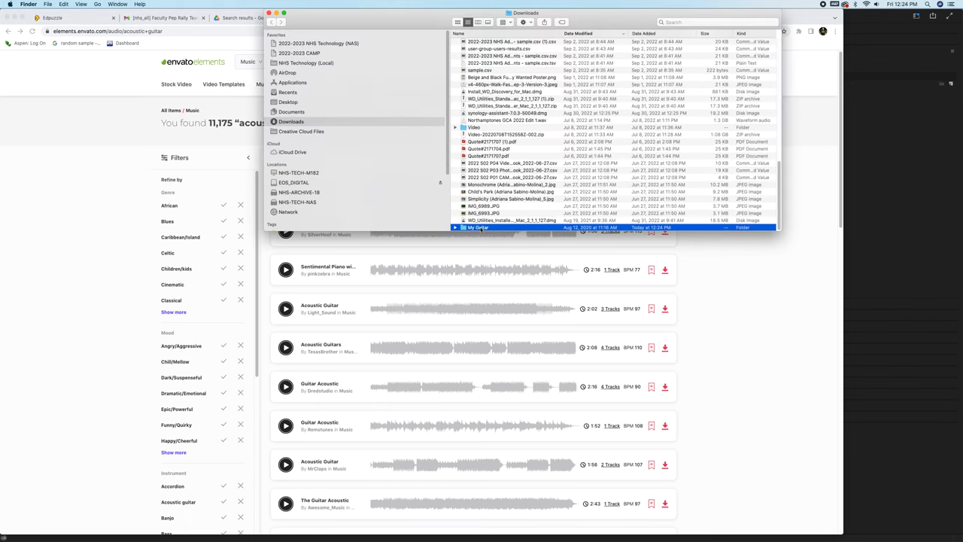
Move My Guitar.mp3 and My Guitar.wav into Semester 01 Period 04 Video > 2022-09-16 Nature Montage > Audio.
double_click(479, 227)
left_click_drag(480, 60, 497, 45)
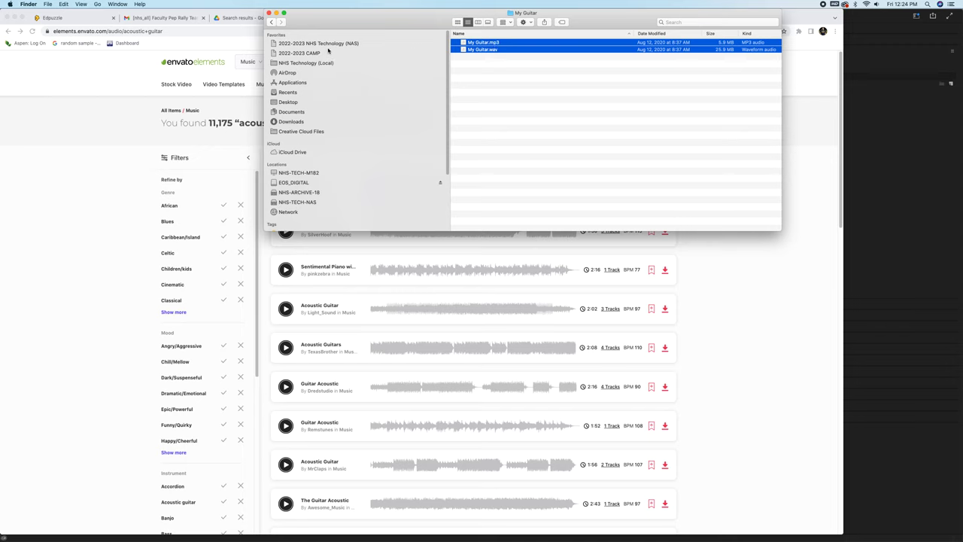
left_click(321, 64)
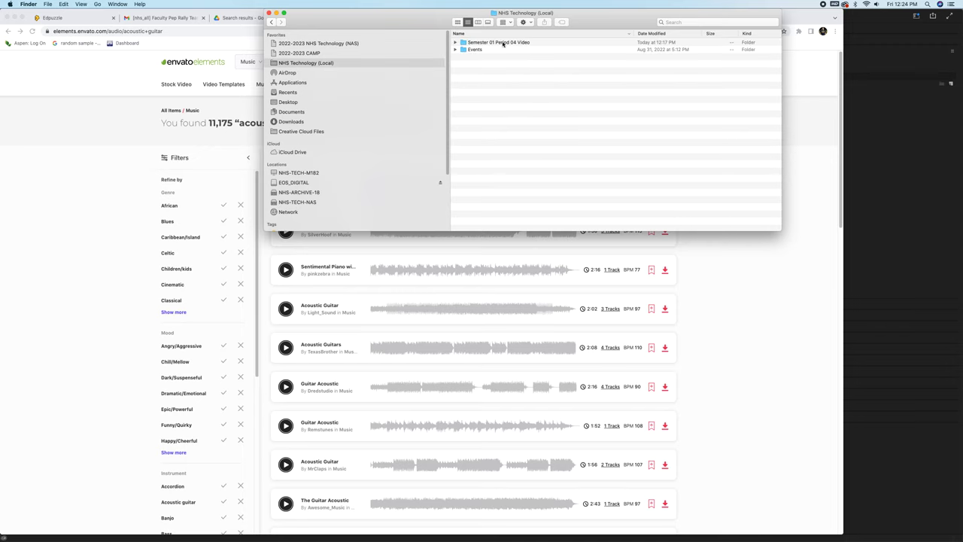
double_click(504, 43)
double_click(487, 43)
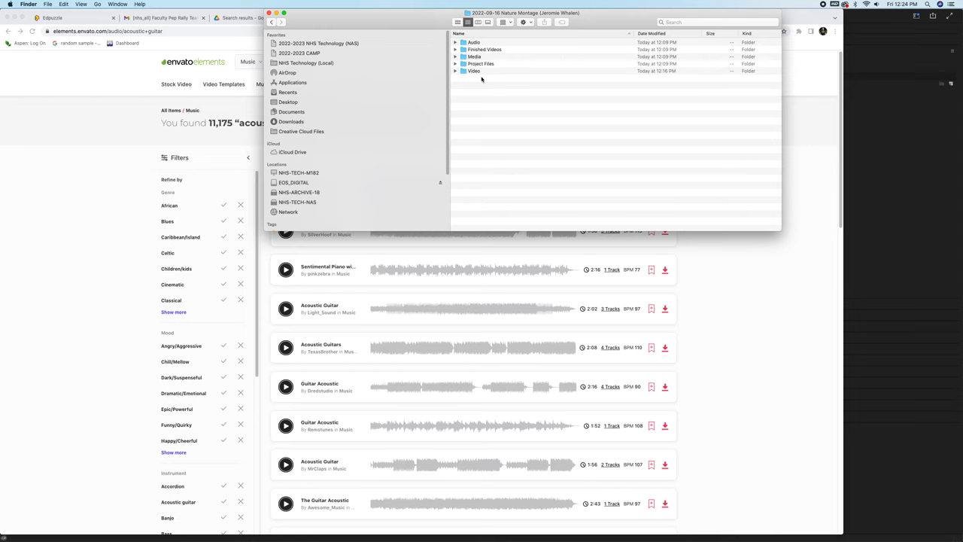
double_click(478, 42)
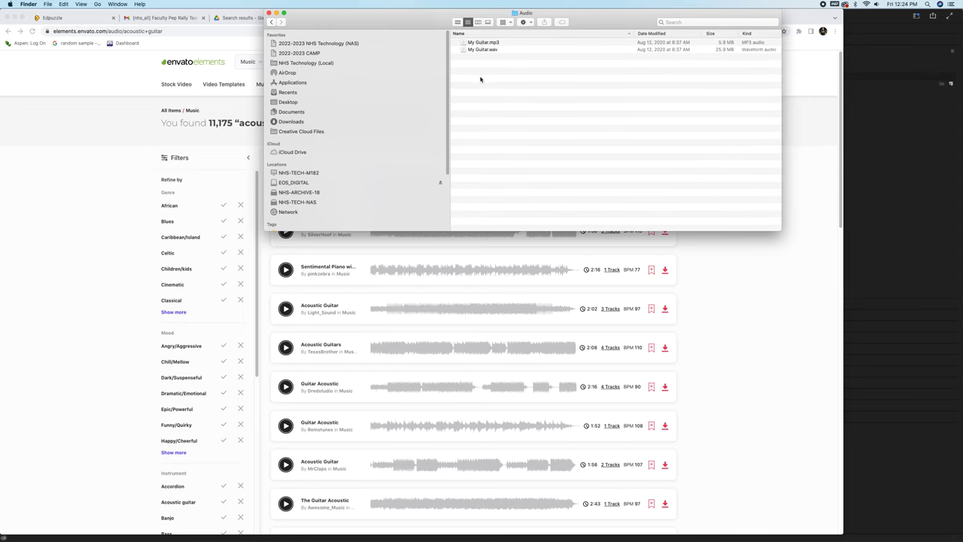
left_click(879, 140)
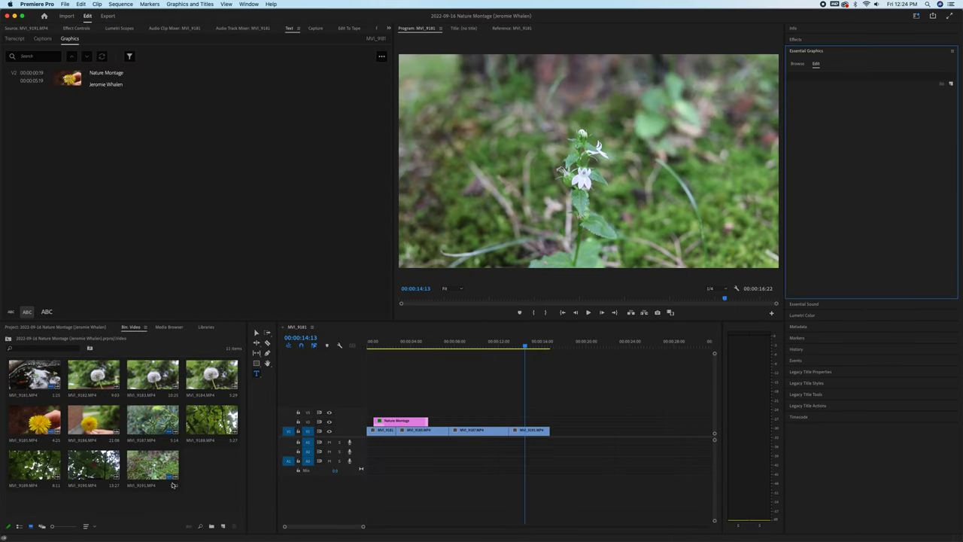
Import My Guitar.mp3 from the Nature Montage Audio folder into the project bin.
left_click(193, 502)
double_click(212, 476)
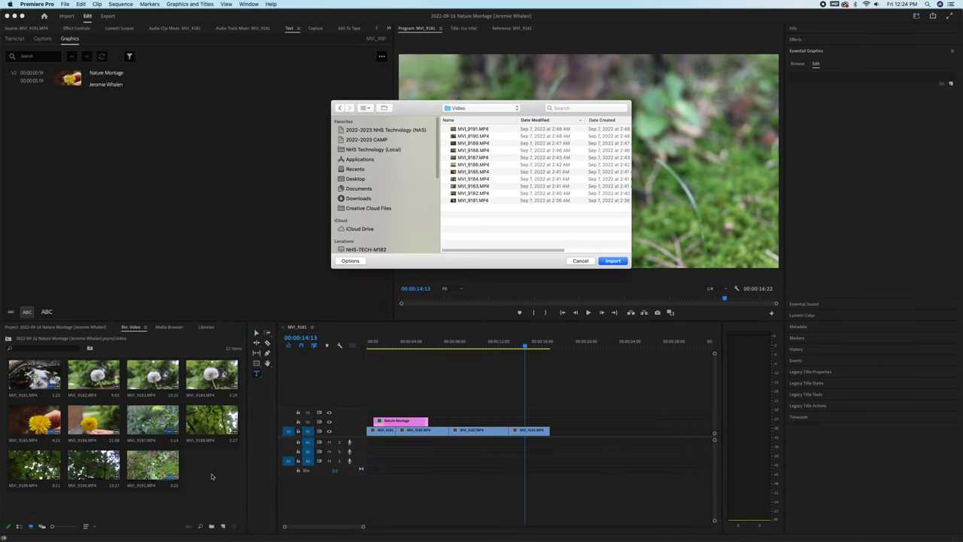
left_click(481, 107)
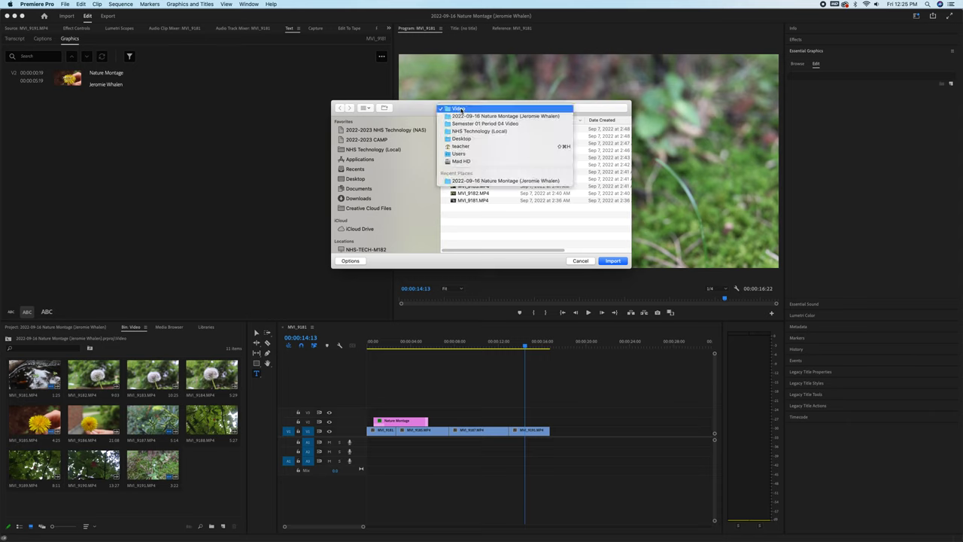
left_click(467, 118)
double_click(463, 129)
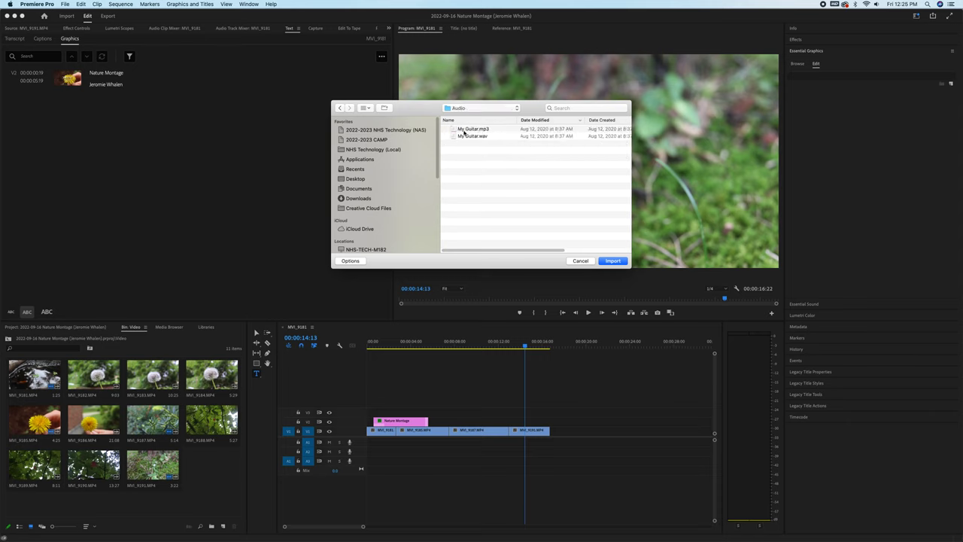
double_click(470, 129)
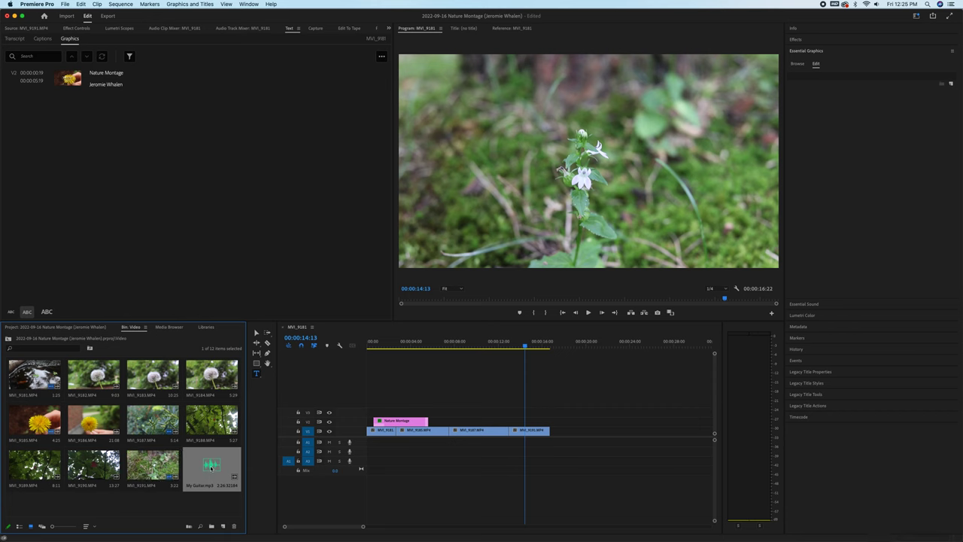
Place My Guitar.mp3 on A1, trim its start, slide it to 00:00, and play back.
double_click(211, 466)
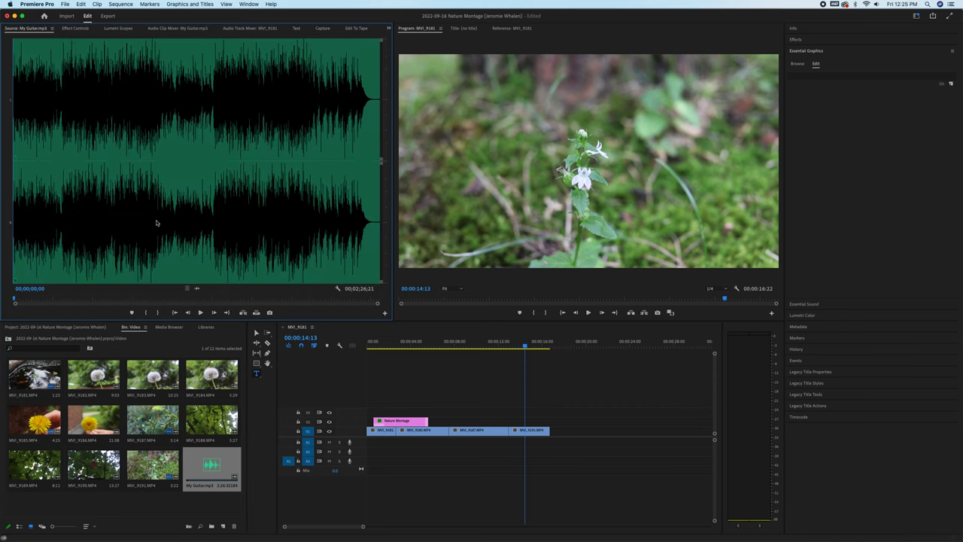
left_click_drag(211, 466, 367, 443)
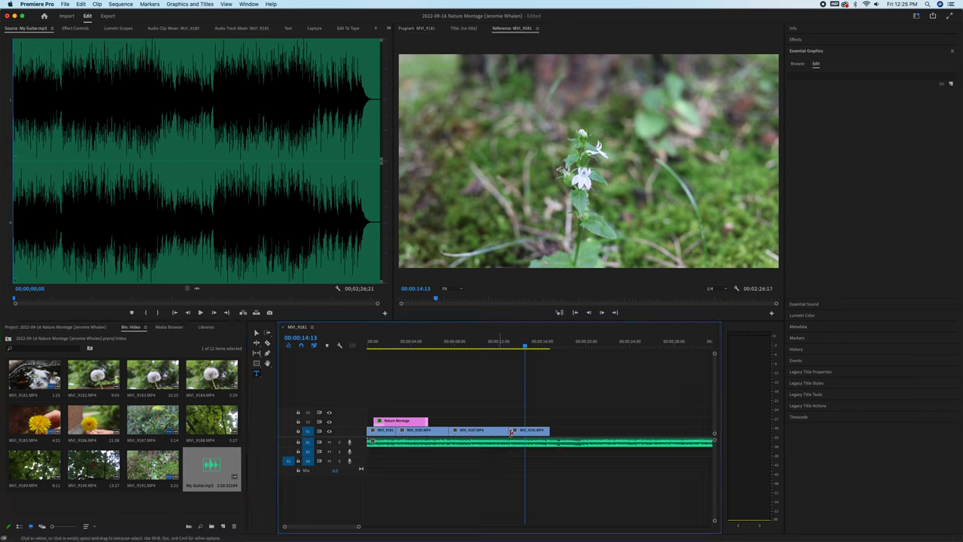
key("minus")
key("minus")
key("minus")
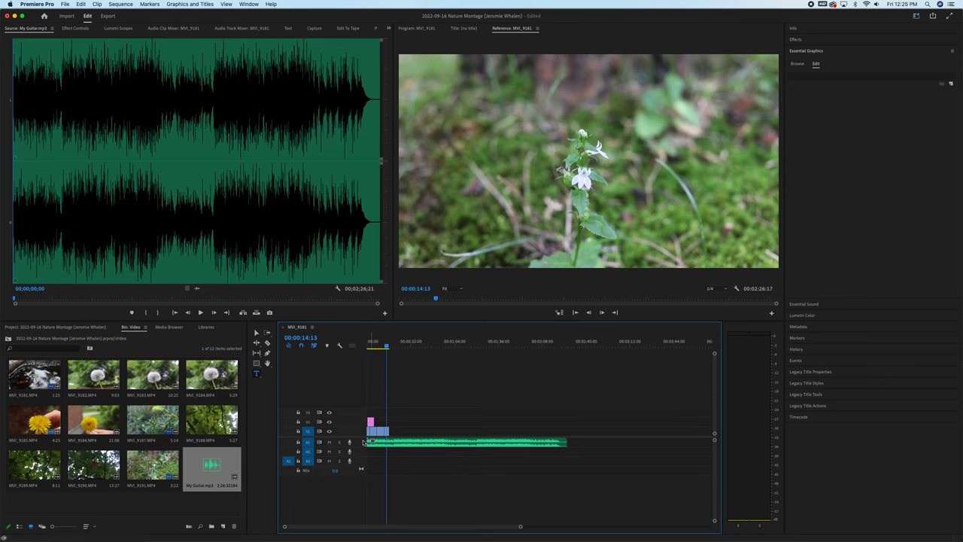
left_click_drag(369, 440, 480, 443)
key("=")
key("=")
key("=")
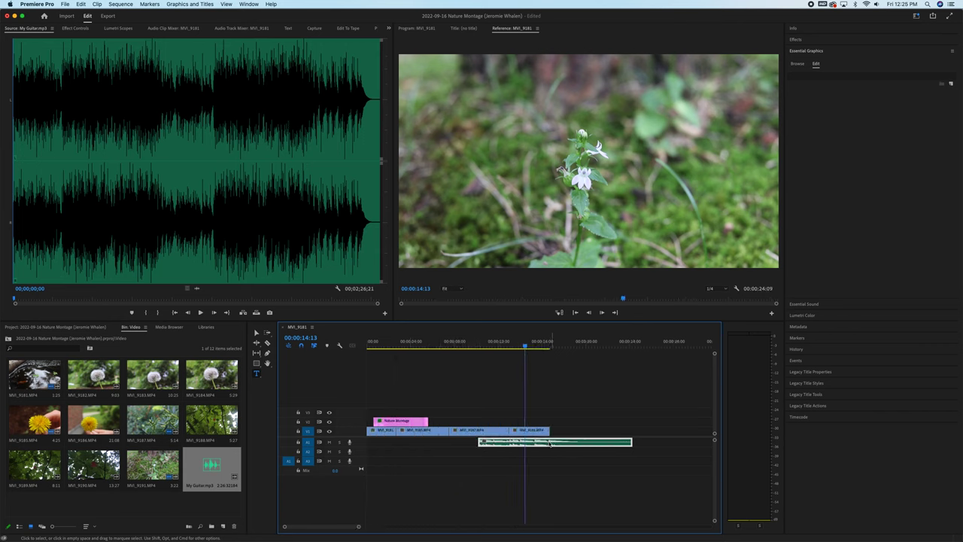
left_click_drag(553, 444, 445, 446)
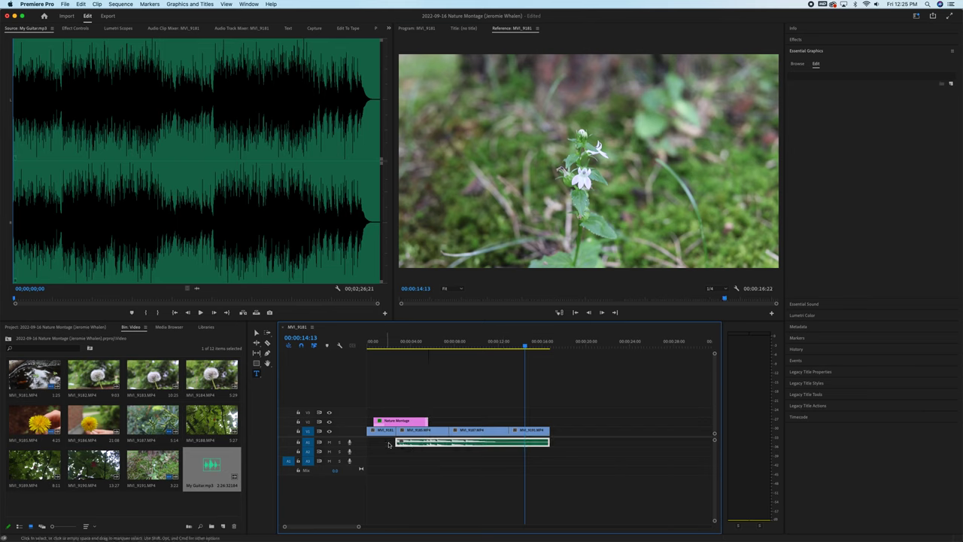
key("Home")
key("space")
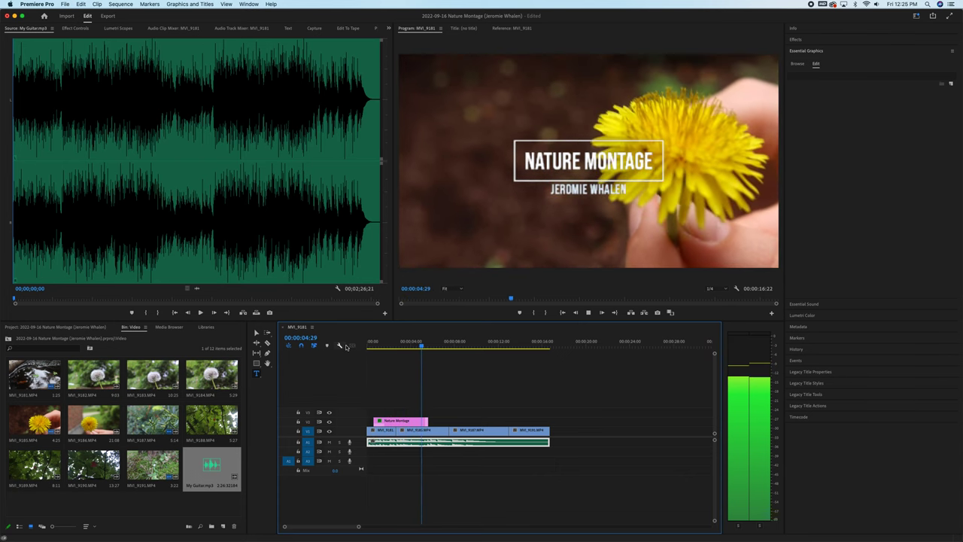
Add Dip to Black transitions at the end of MVI_9191 and the start of MVI_9181.
key("space")
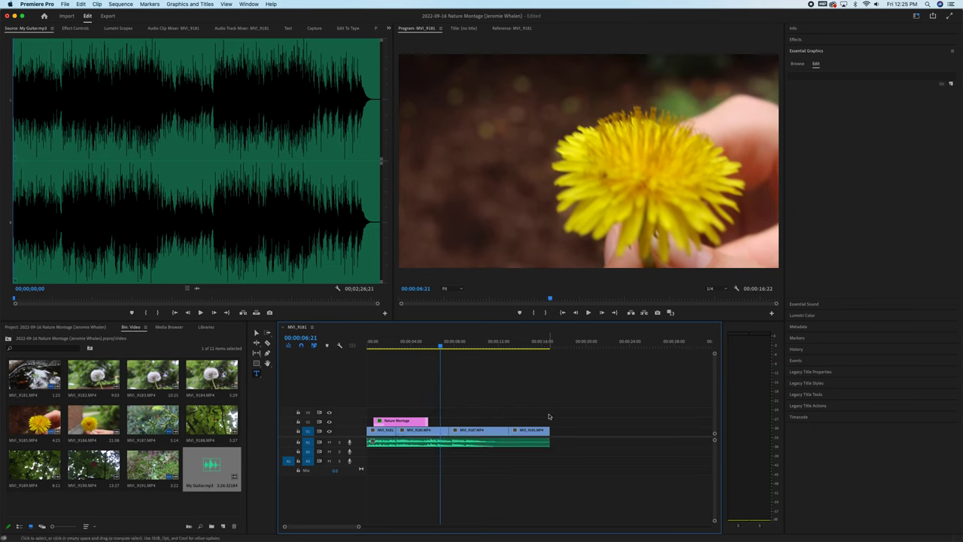
left_click(797, 40)
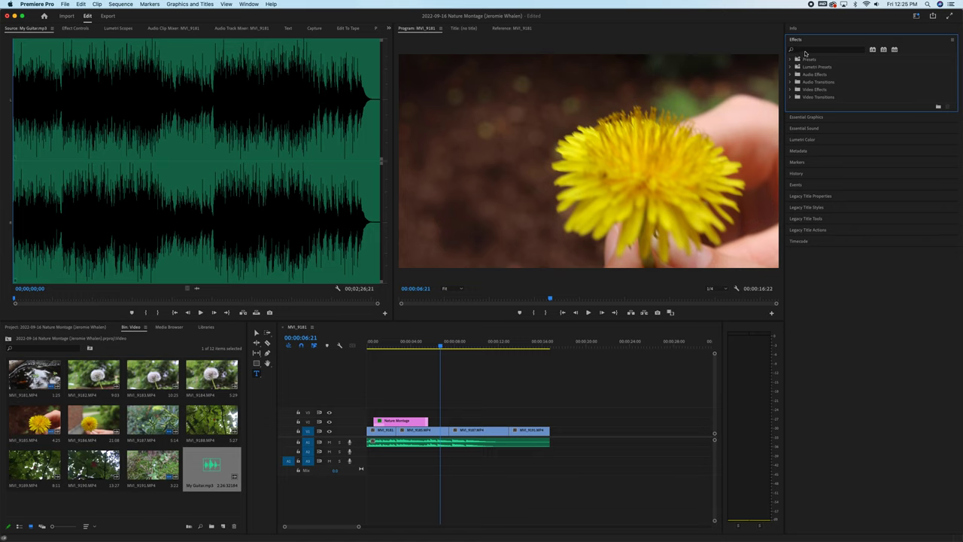
left_click(806, 49)
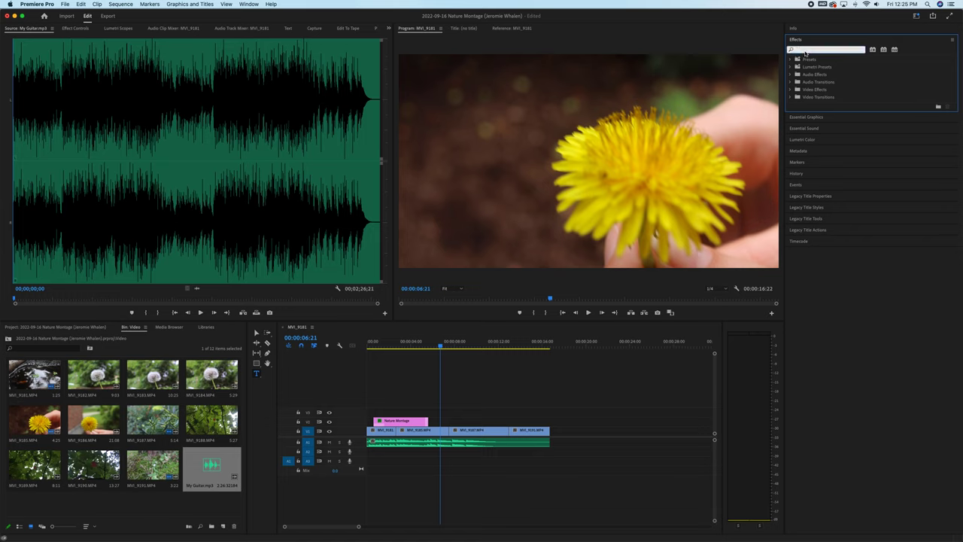
left_click(799, 41)
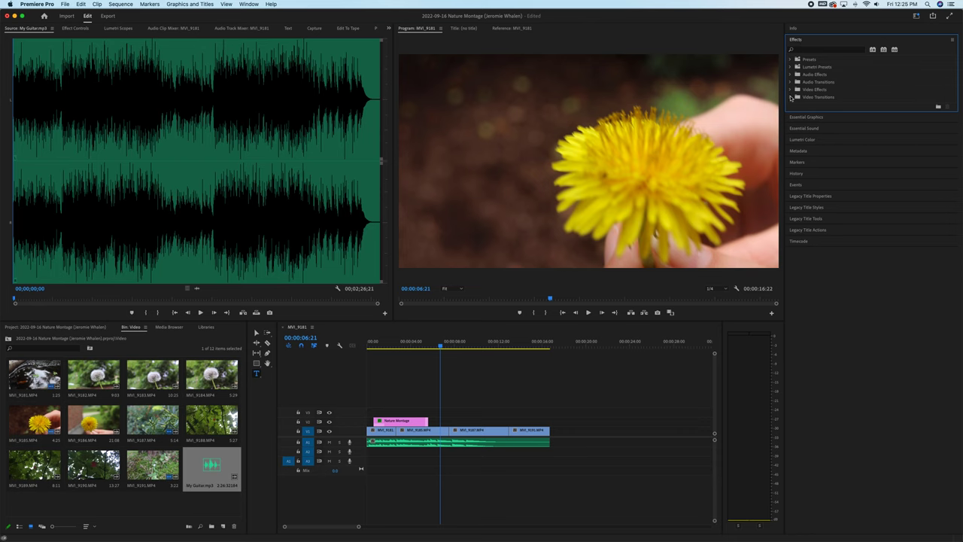
left_click(791, 97)
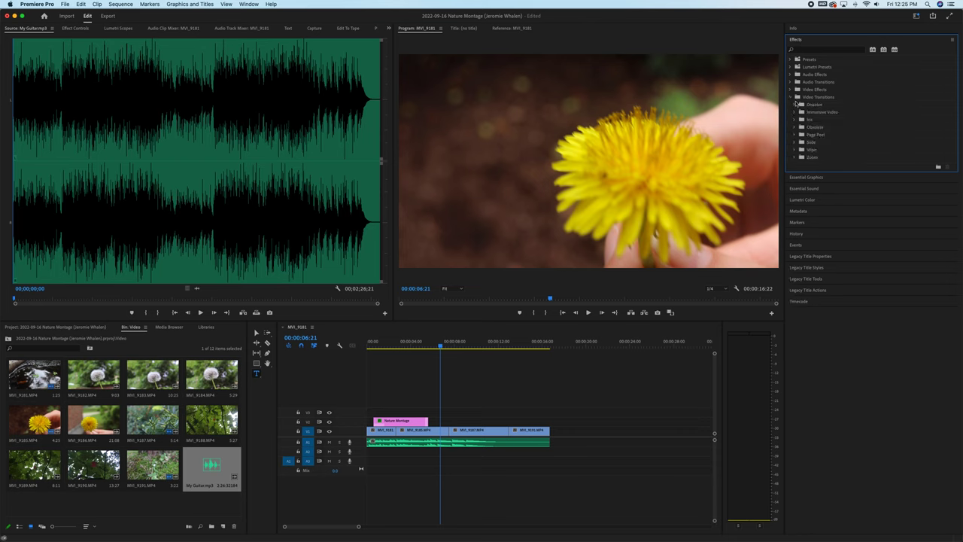
left_click(795, 105)
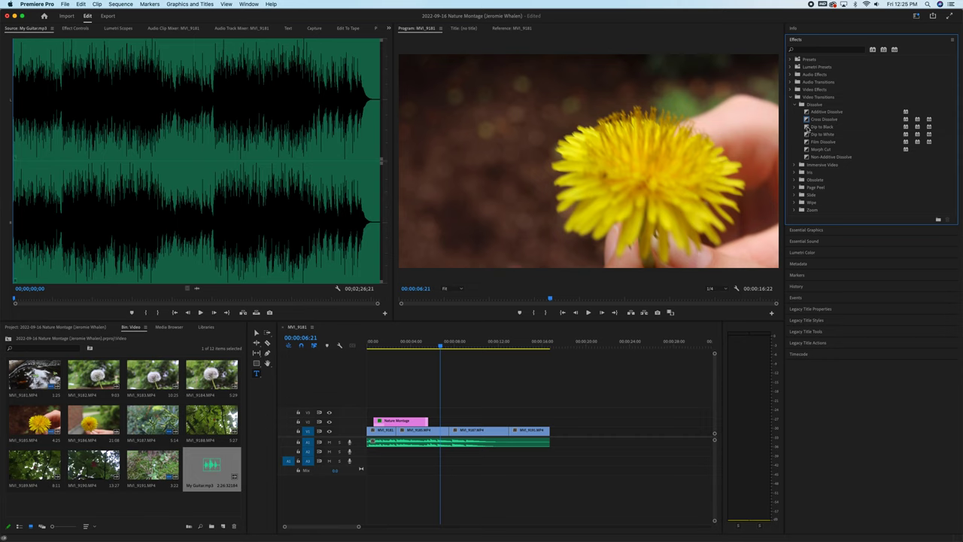
left_click(808, 128)
left_click_drag(808, 128, 552, 434)
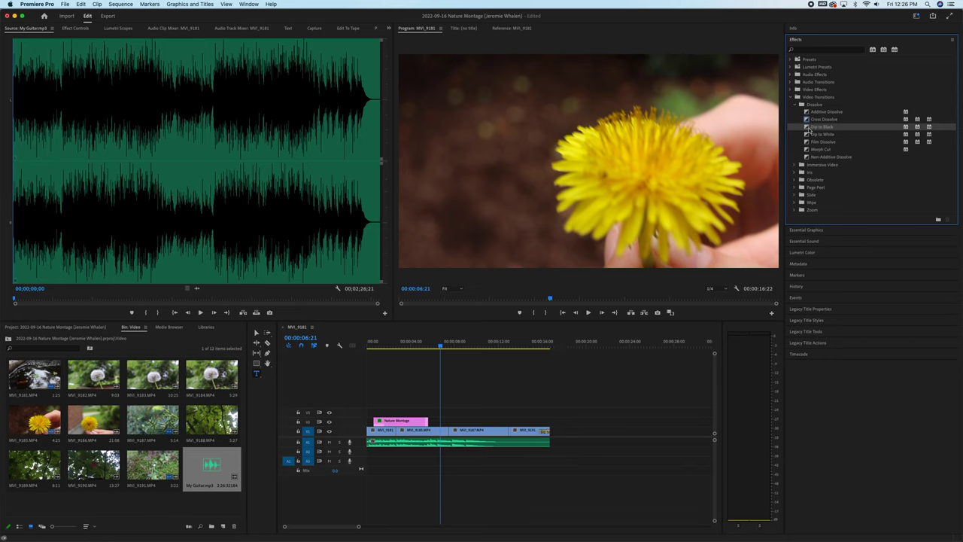
left_click_drag(808, 127, 402, 426)
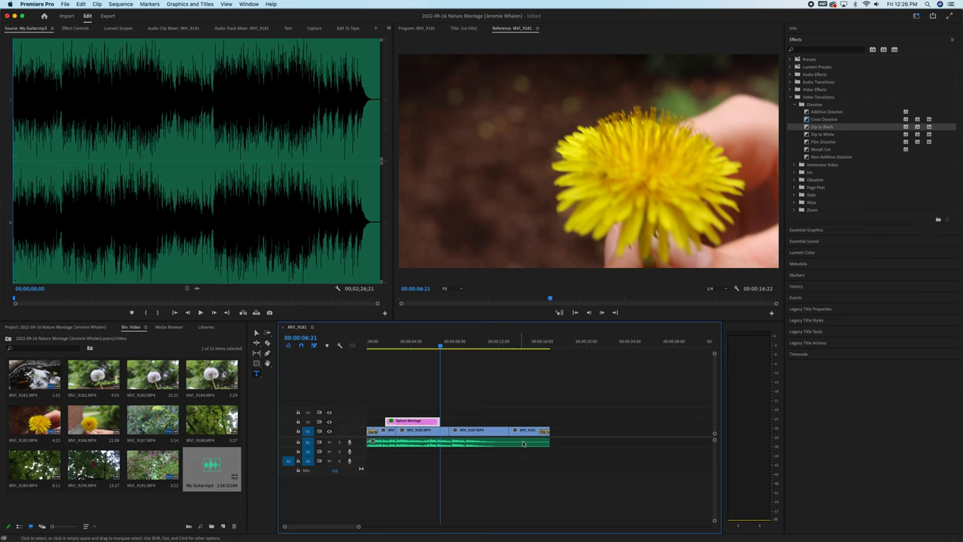
Put a Constant Gain crossfade on the start of the A1 guitar audio and play from the start.
left_click(792, 98)
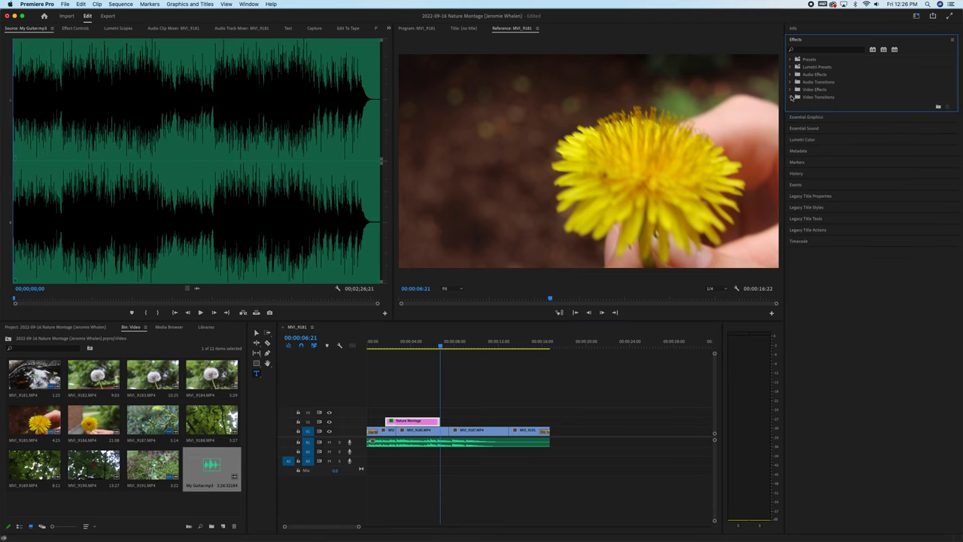
left_click(791, 83)
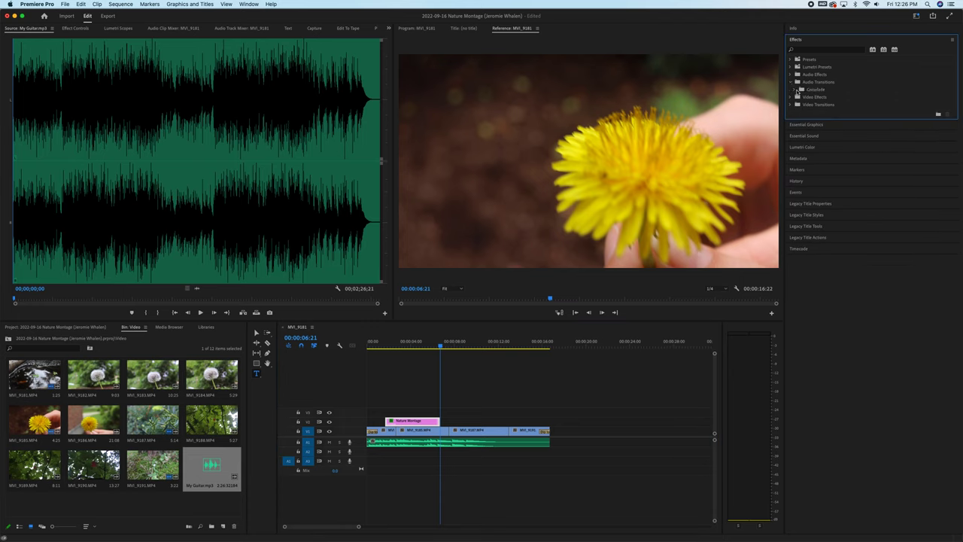
left_click(795, 90)
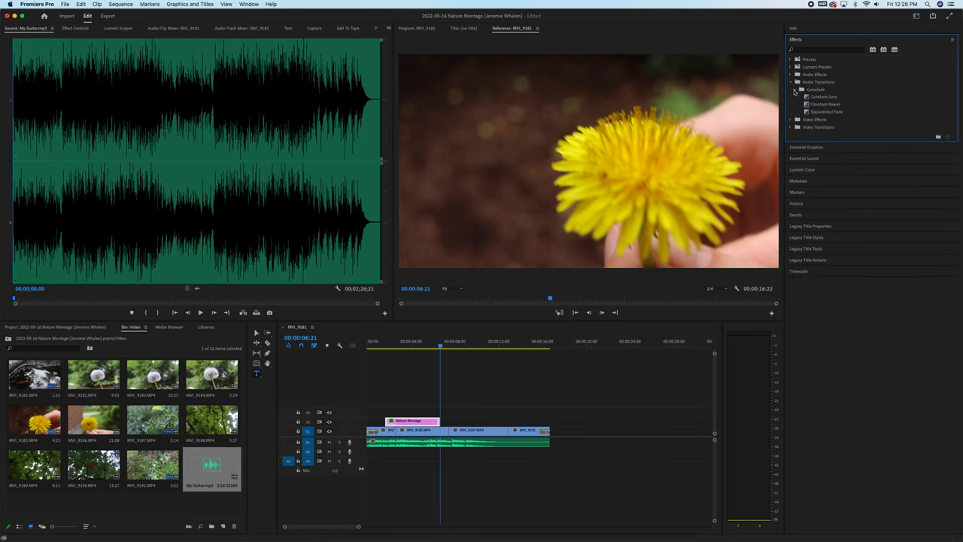
left_click_drag(809, 100, 371, 443)
left_click_drag(379, 344, 368, 344)
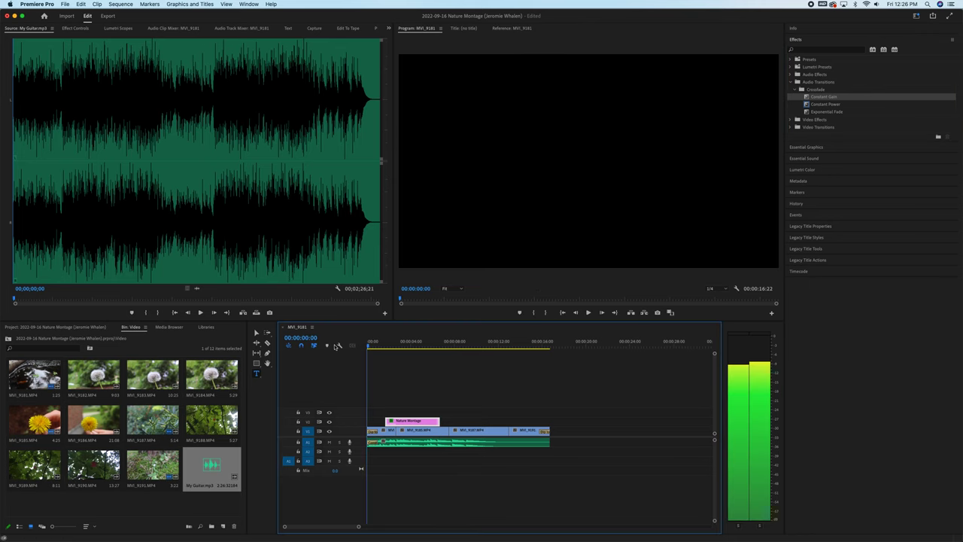
key("space")
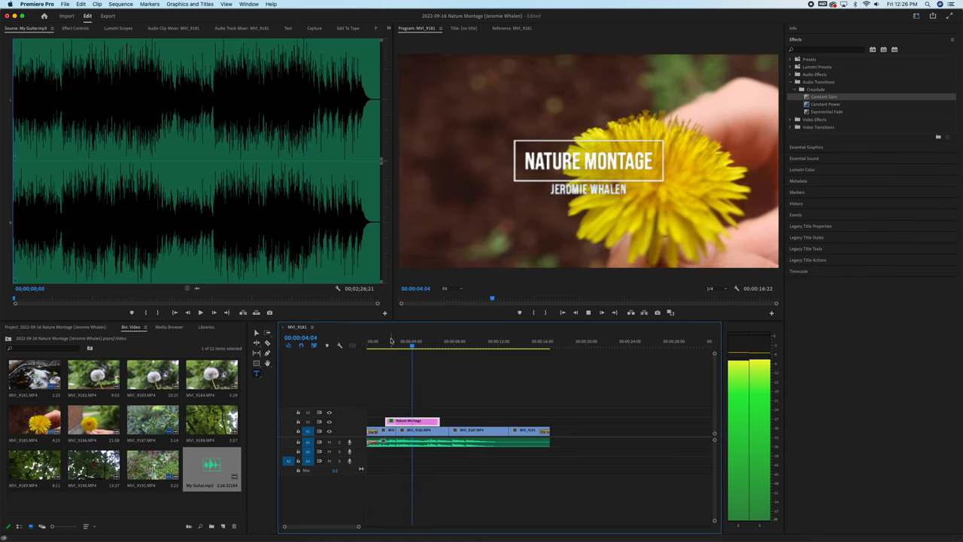
left_click_drag(519, 345, 533, 357)
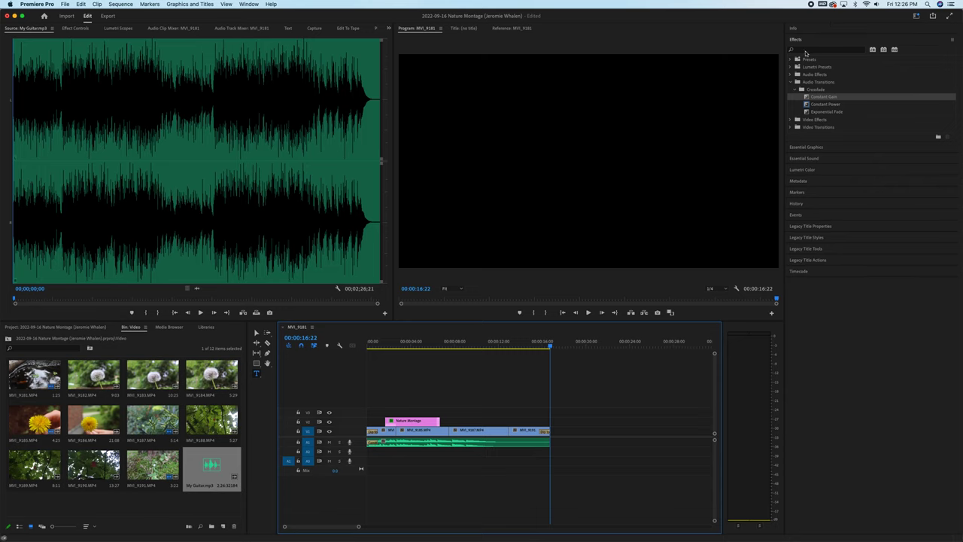
Drag the Film Presents template from Essential Graphics onto V1 after the last clip.
left_click(799, 40)
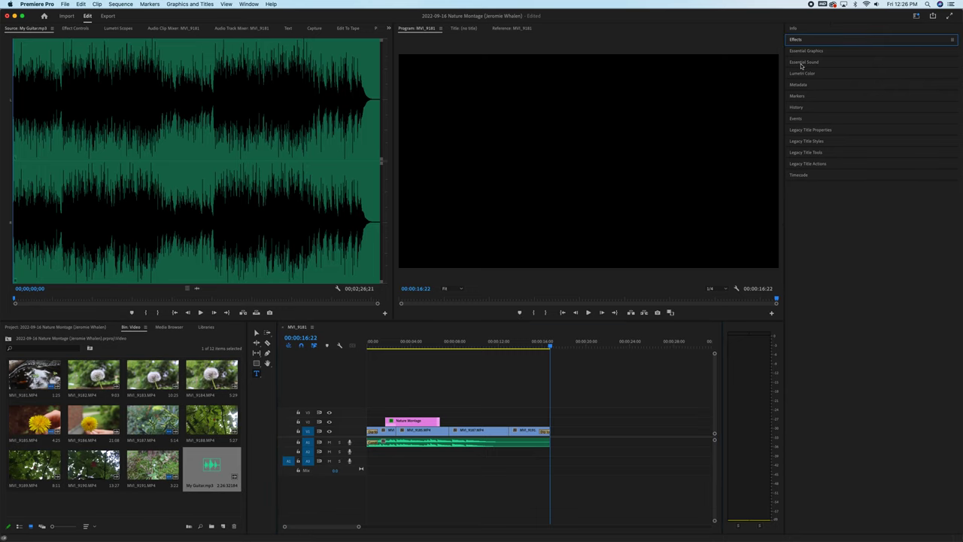
left_click(802, 55)
left_click(798, 63)
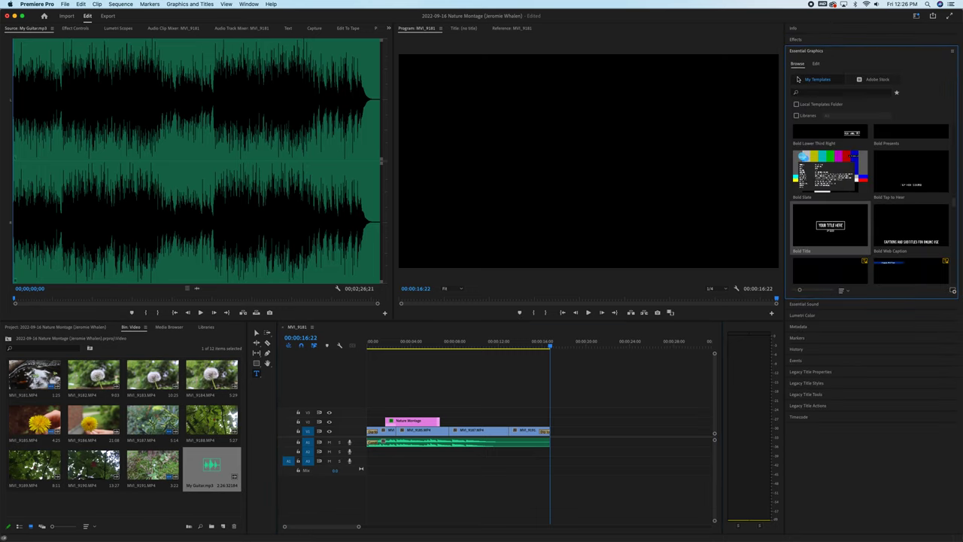
scroll(873, 217, "down", 5)
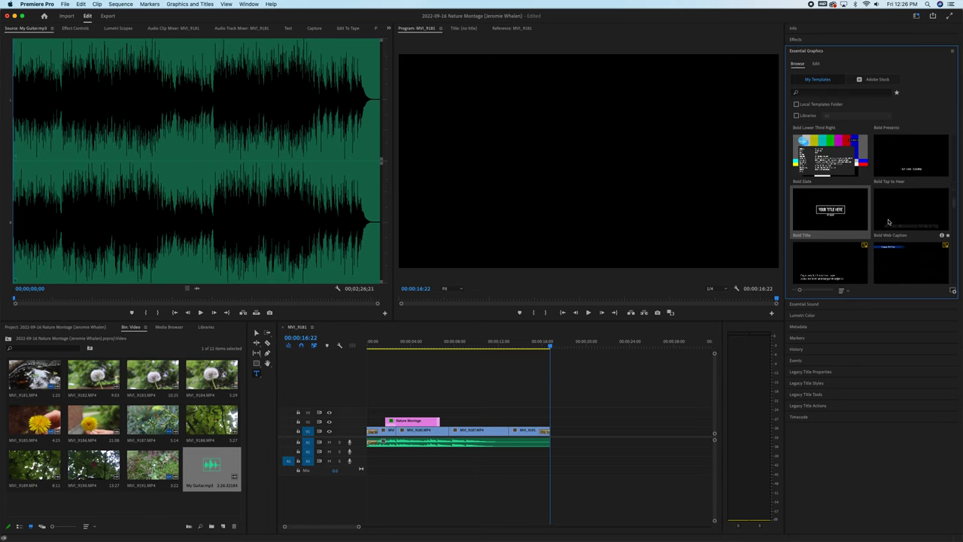
scroll(888, 221, "down", 10)
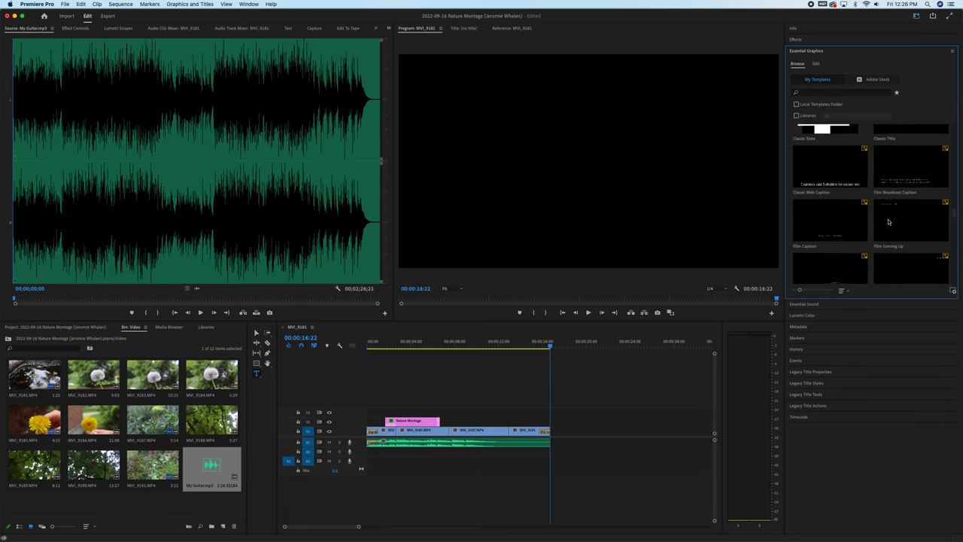
scroll(888, 222, "up", 1)
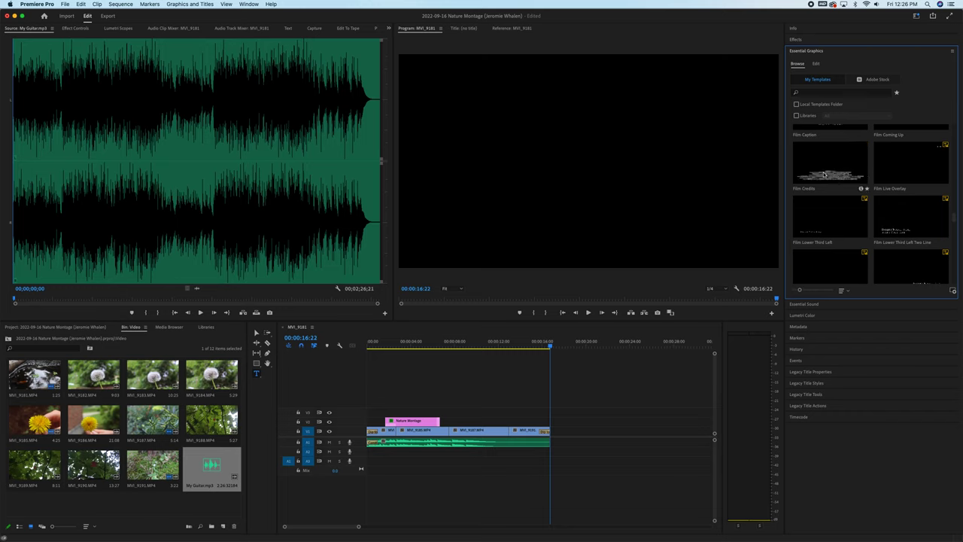
scroll(824, 174, "down", 3)
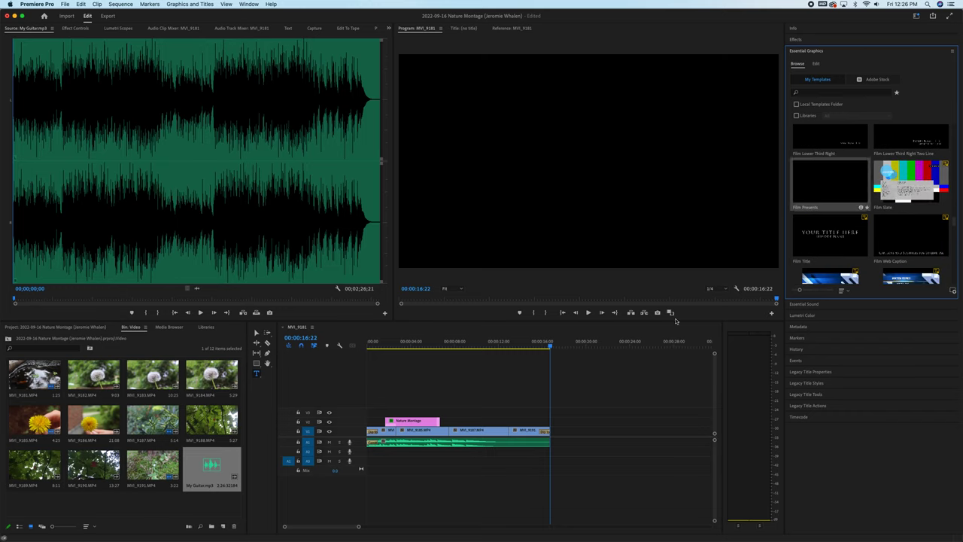
left_click_drag(675, 321, 558, 431)
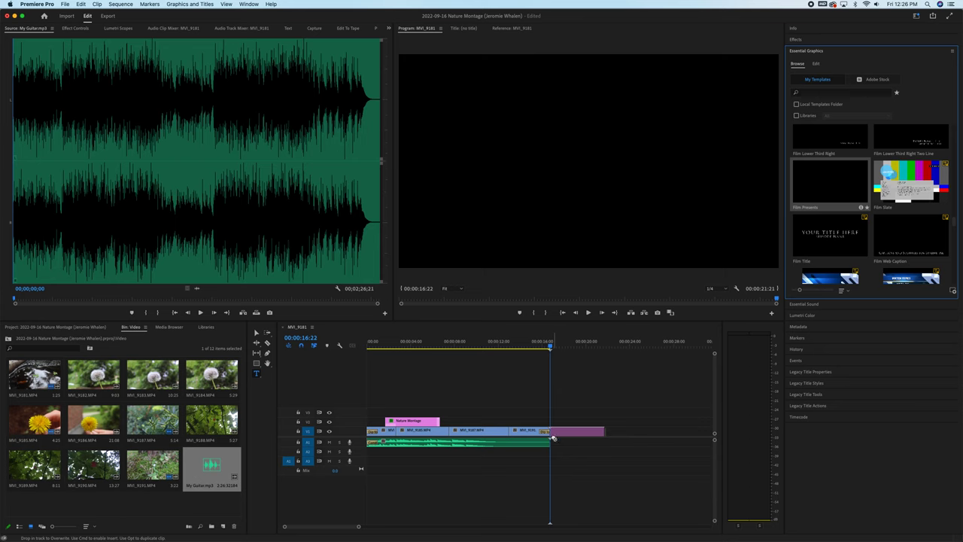
left_click(576, 345)
left_click(569, 432)
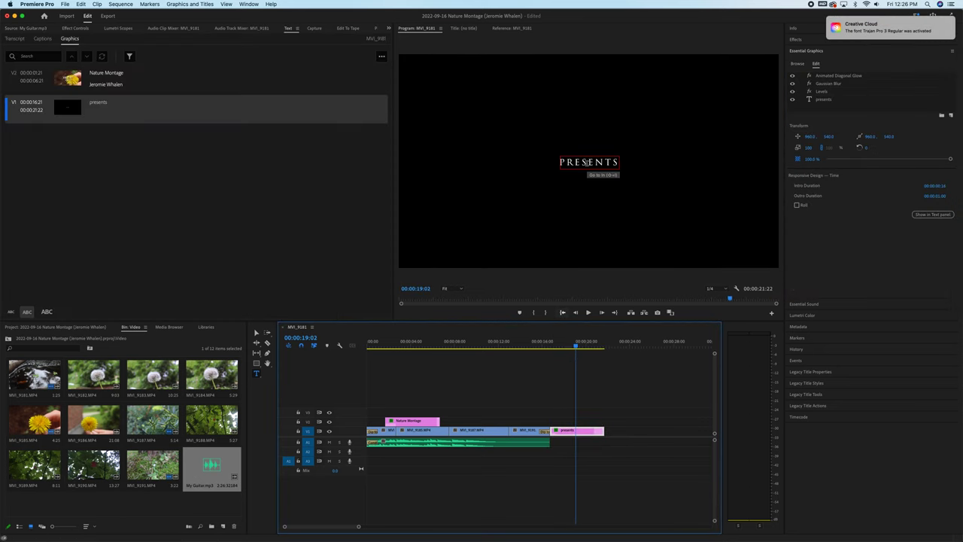
Change the end card's 'presents' text to 'The End'.
double_click(103, 104)
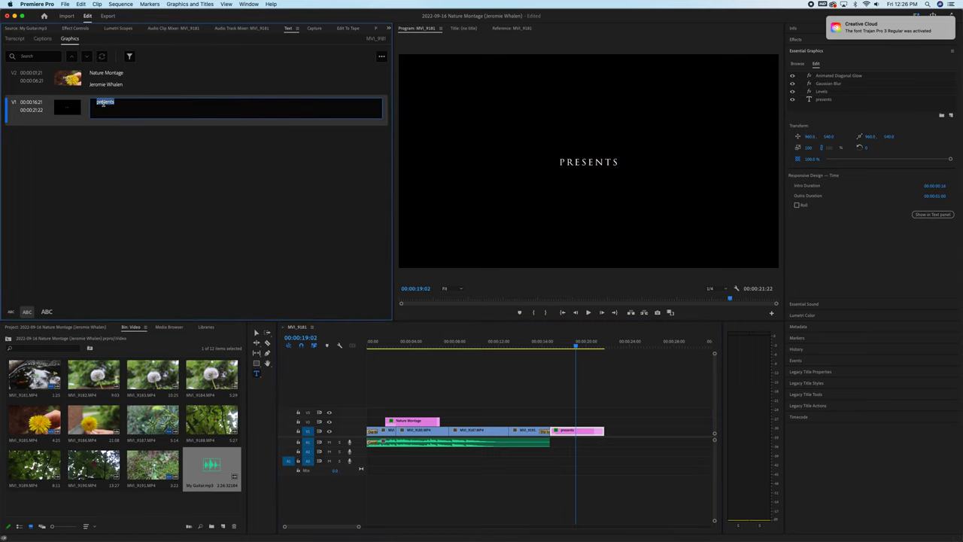
type("The End")
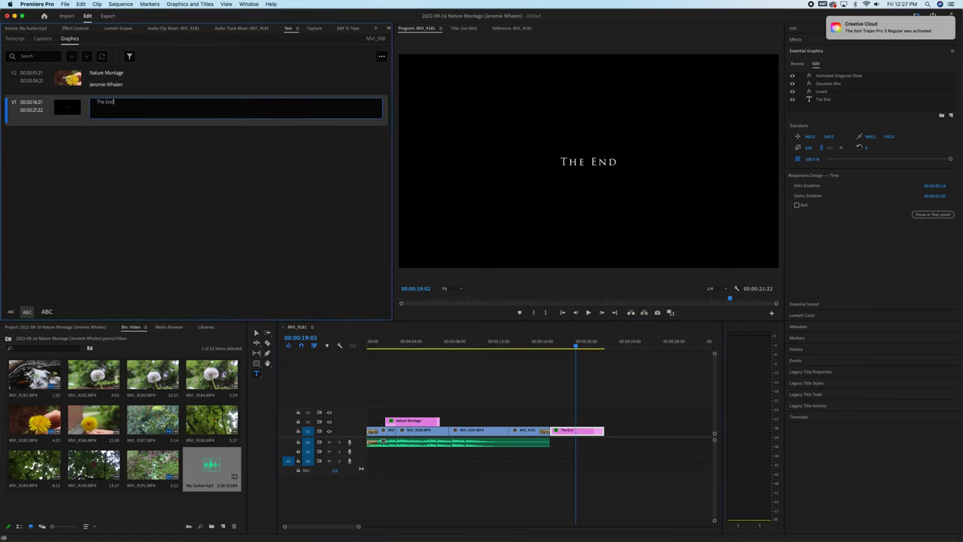
key("Return")
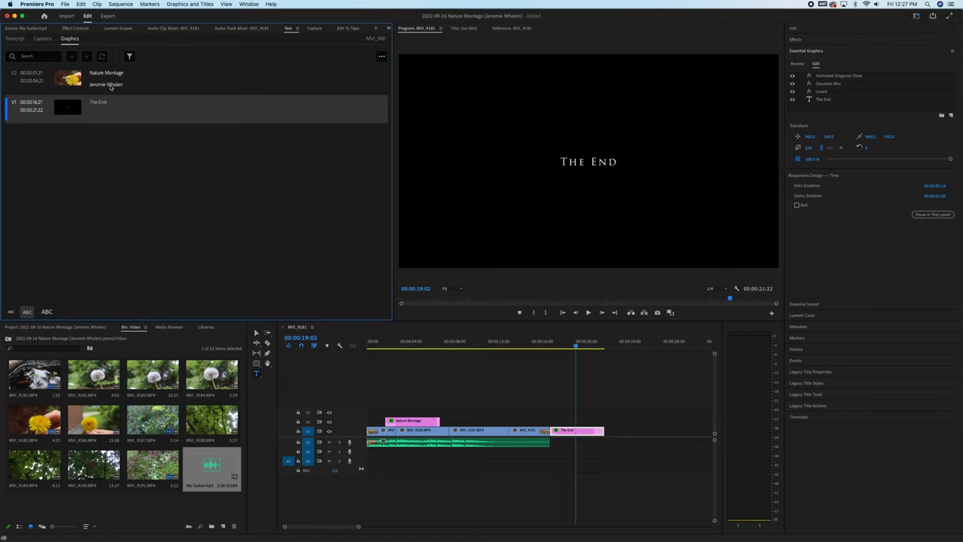
Select the Nature Montage title clip and open its text layer settings.
left_click(408, 425)
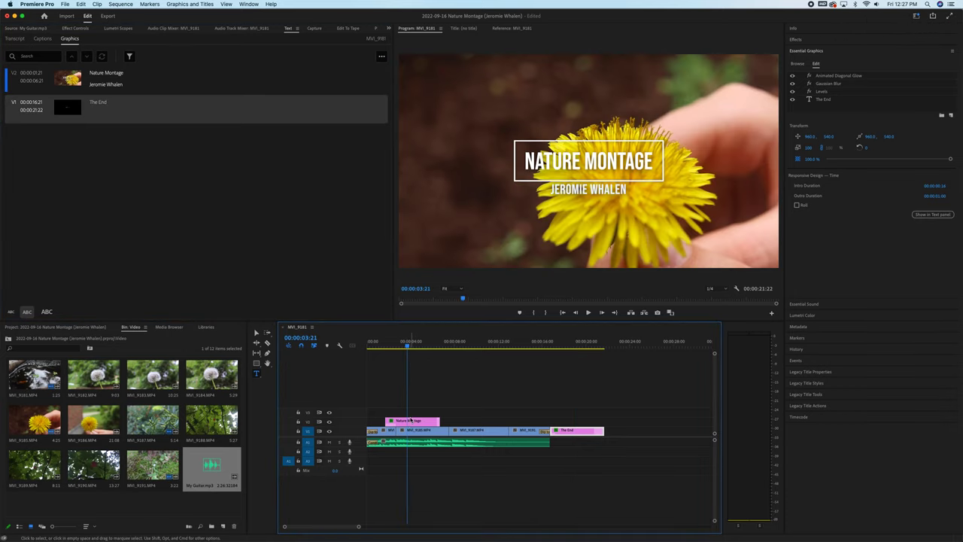
left_click(411, 425)
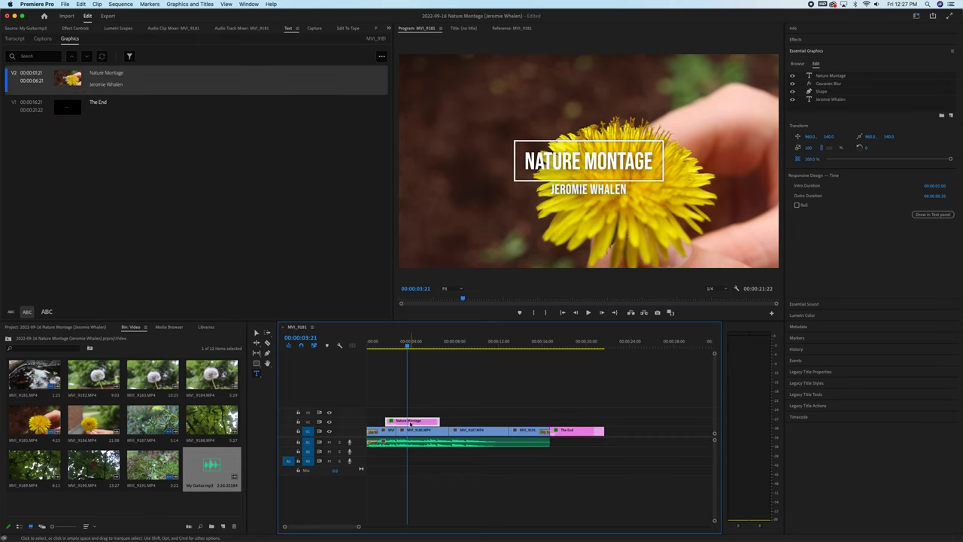
left_click(832, 76)
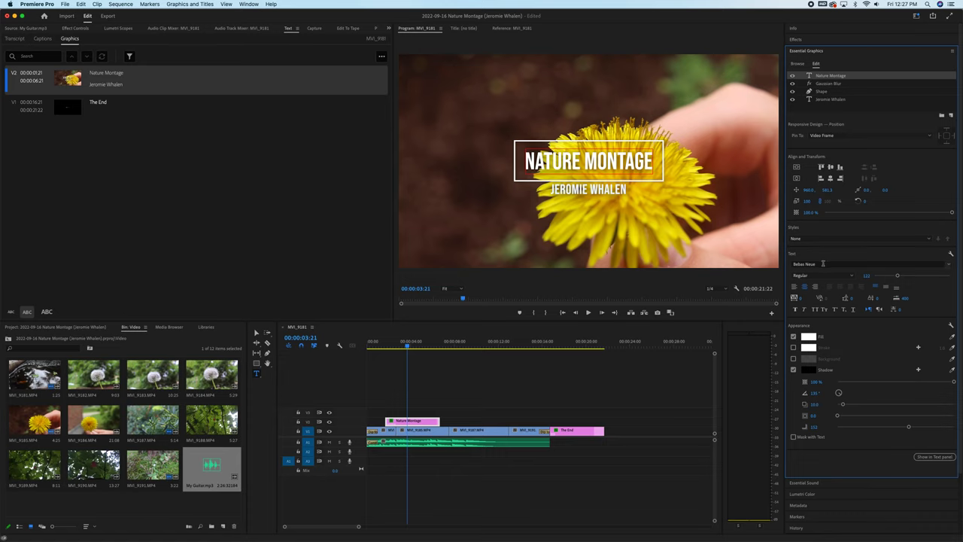
left_click(570, 356)
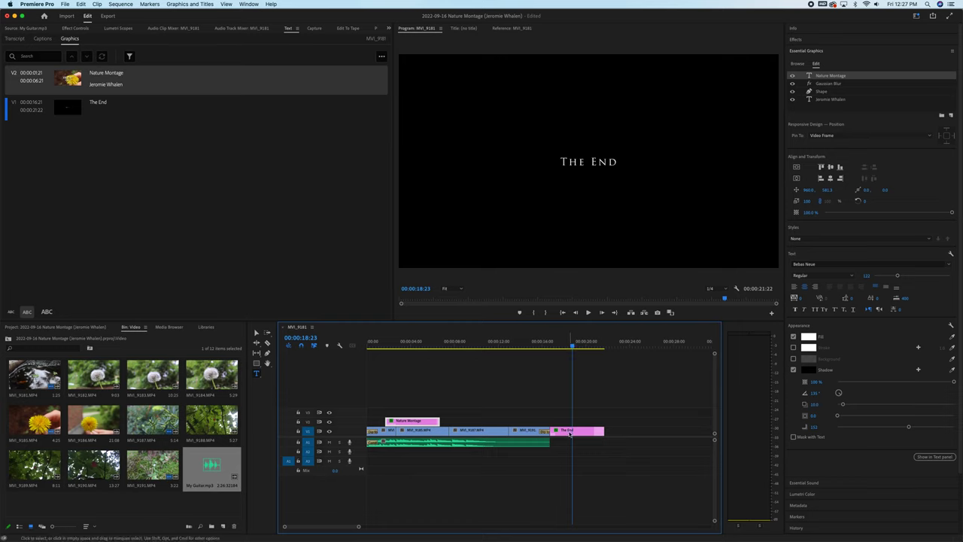
Switch The End text layer's font to Bebas Neue and raise its size to about 115.
left_click(569, 433)
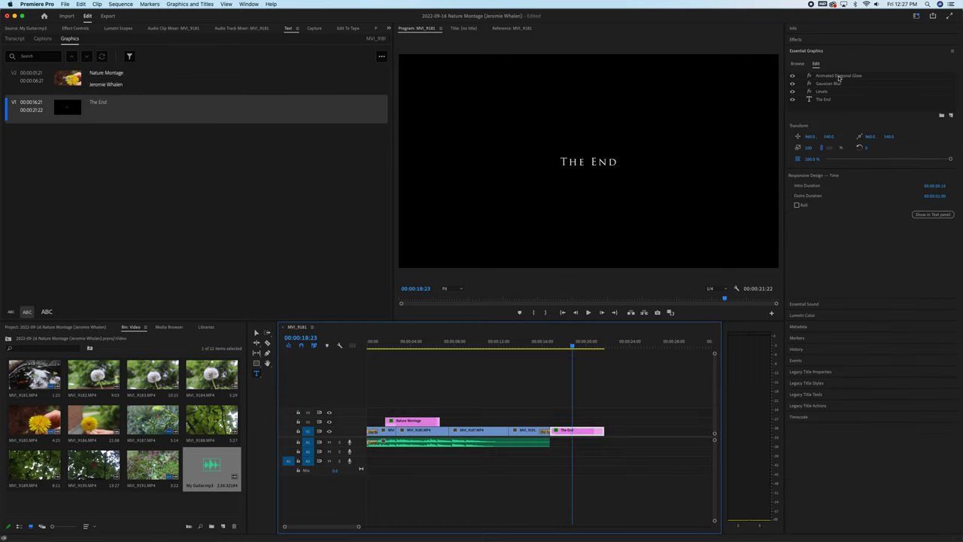
left_click(825, 100)
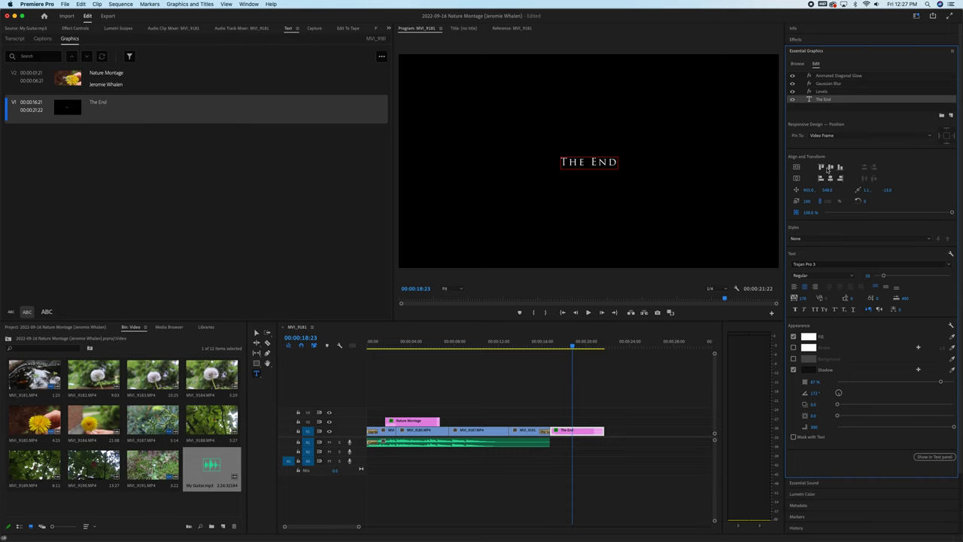
left_click(949, 266)
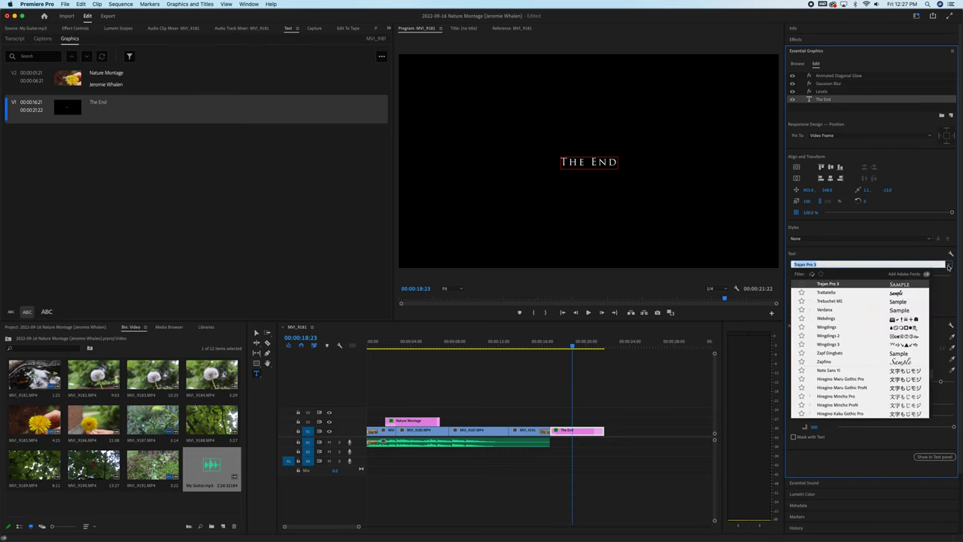
scroll(851, 329, "up", 15)
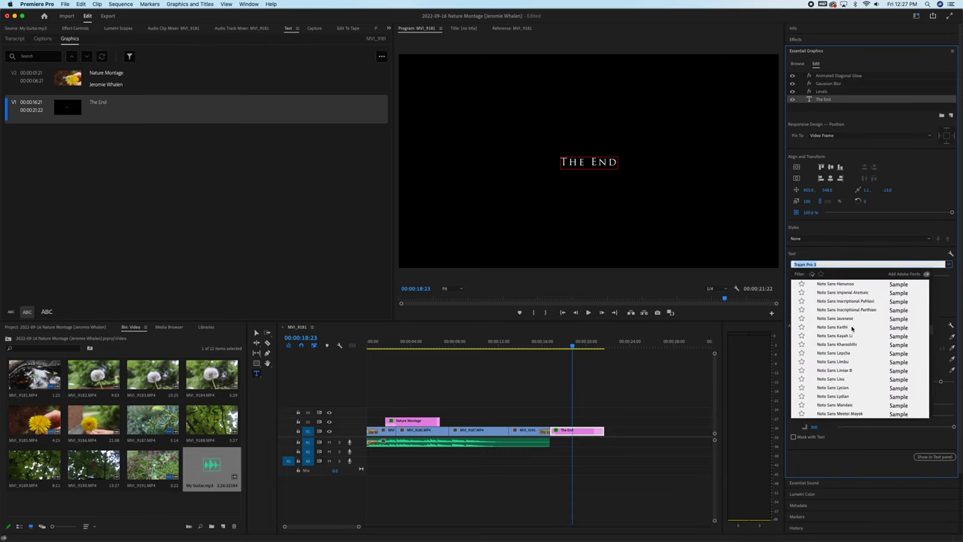
scroll(853, 329, "up", 20)
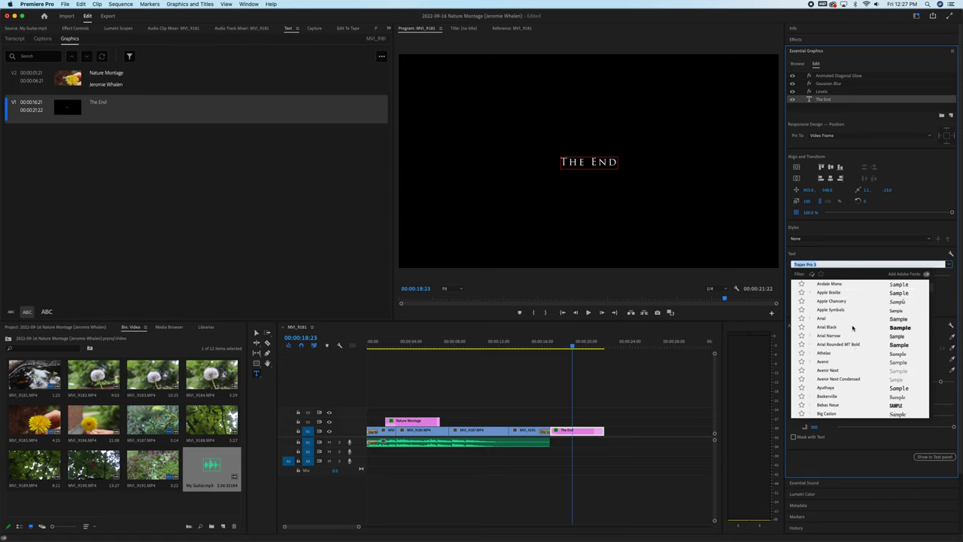
left_click(827, 388)
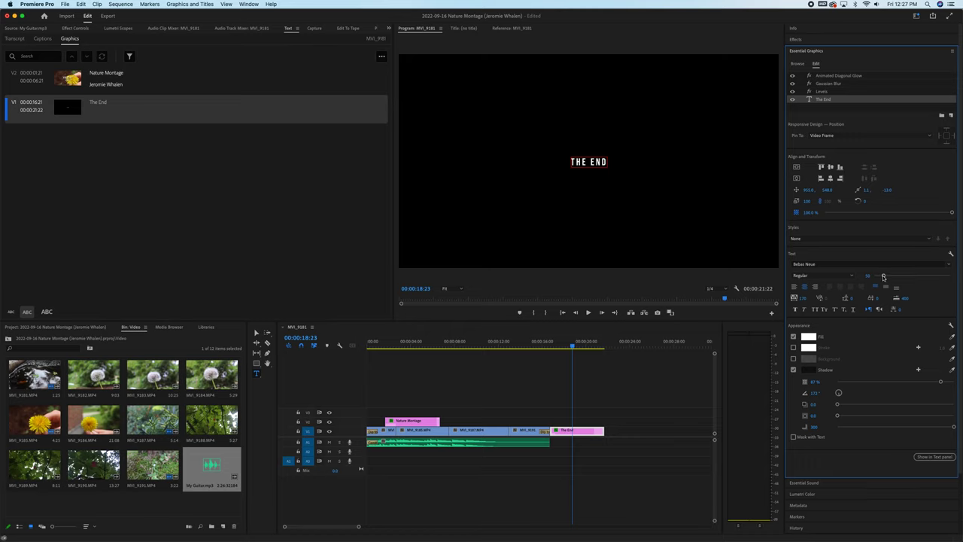
left_click_drag(884, 277, 897, 278)
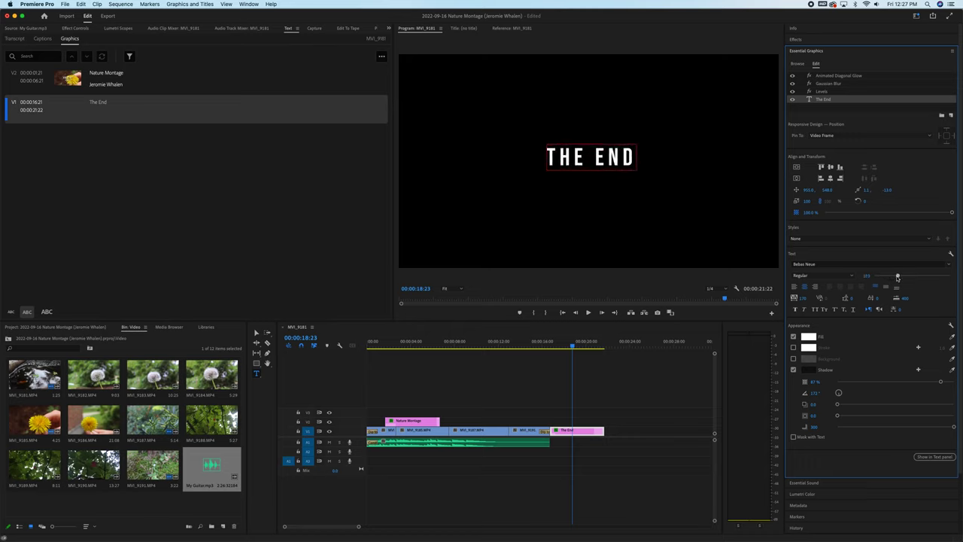
Search effects for 'dip' and drop Dip to Black on the end of The End clip.
left_click(800, 41)
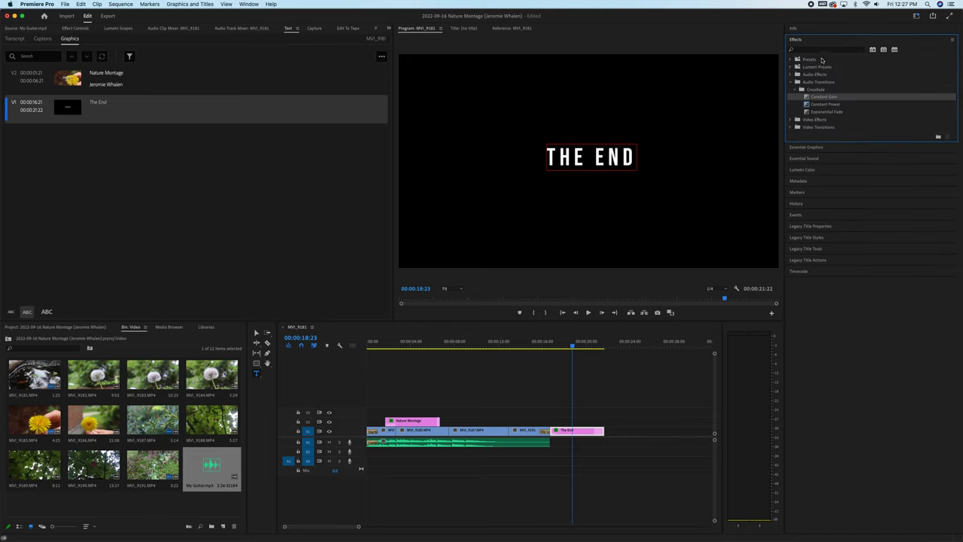
left_click(821, 51)
type("dip")
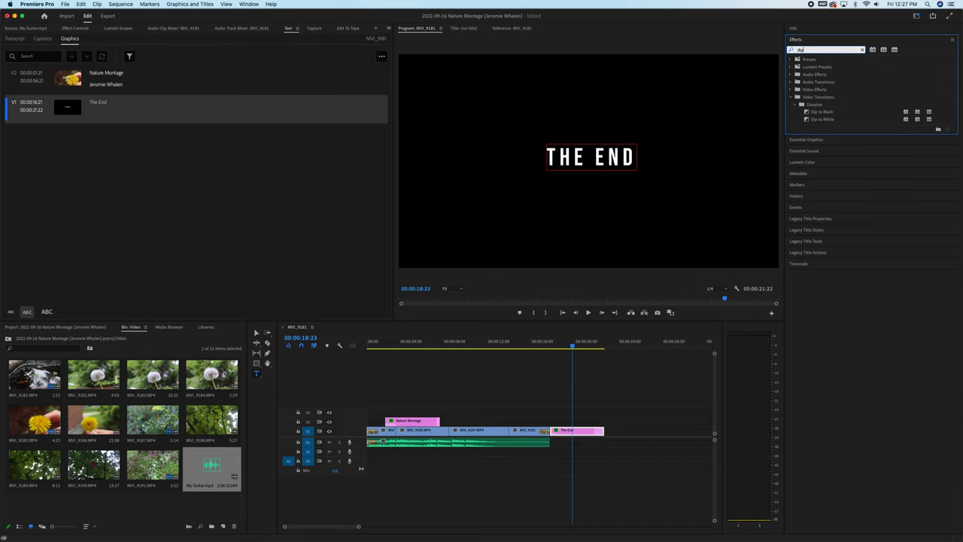
left_click_drag(821, 111, 554, 437)
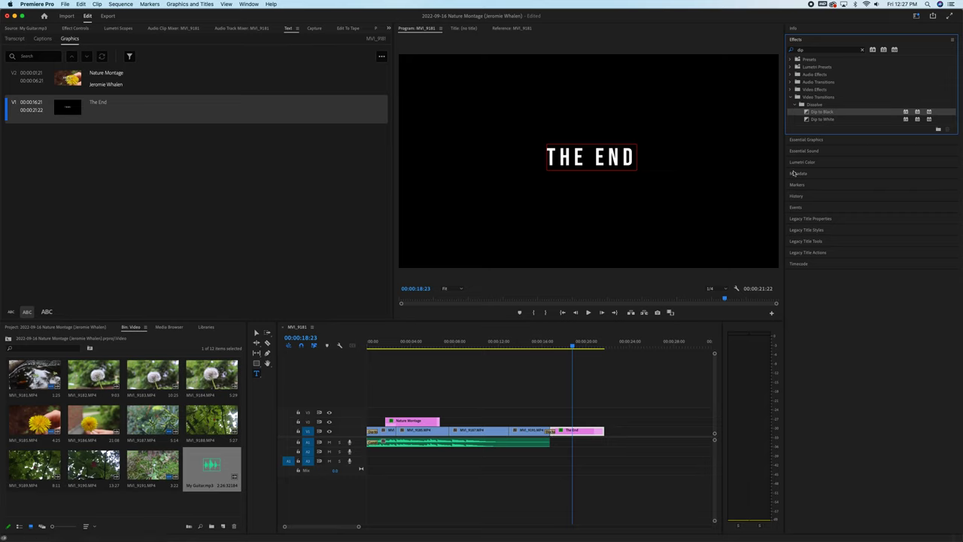
left_click_drag(806, 111, 602, 430)
Play the ending to preview the fade to black, then deselect the end card.
left_click(528, 344)
key("space")
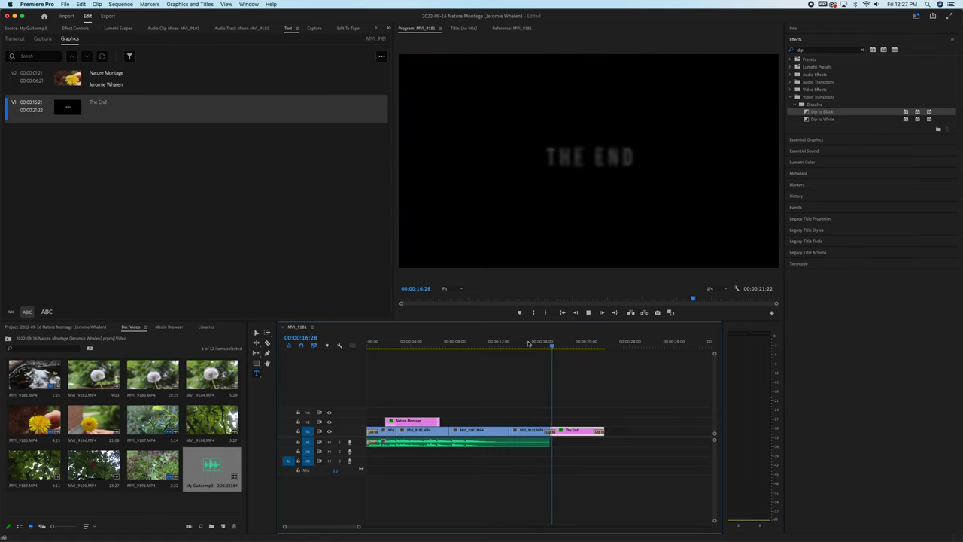
key("space")
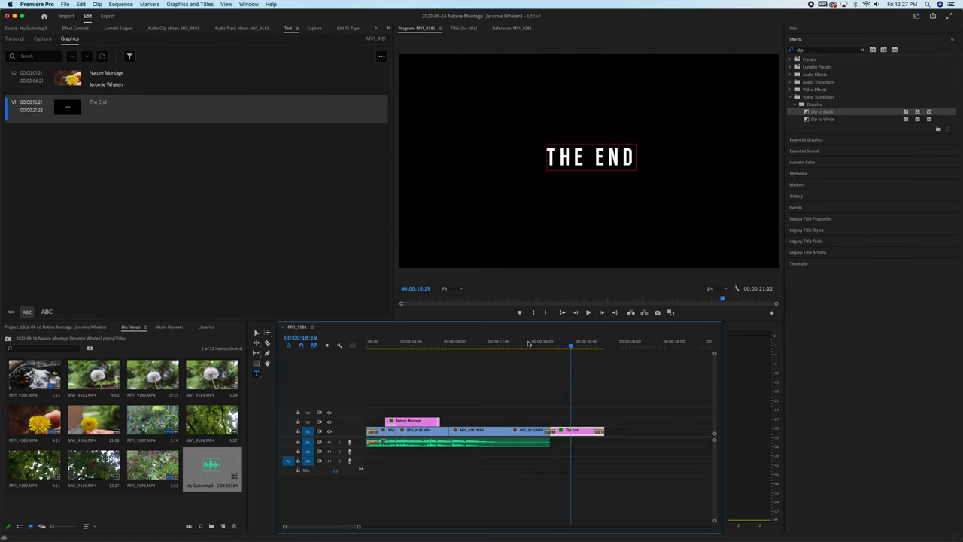
left_click(522, 383)
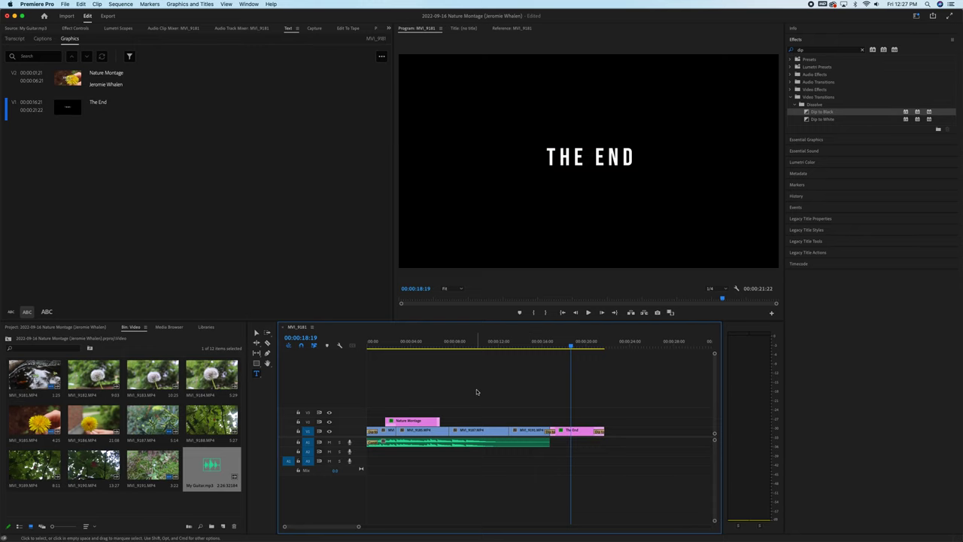
left_click(462, 343)
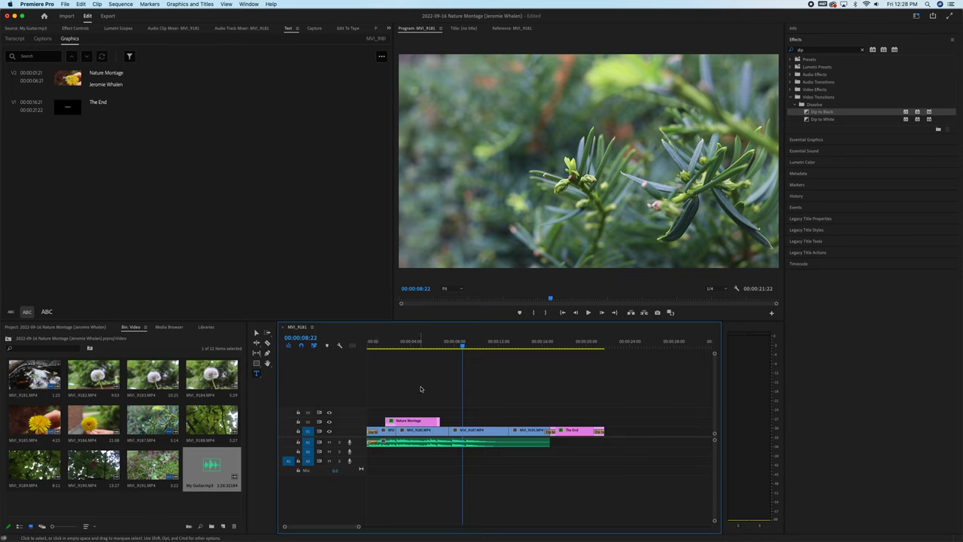
Mark an In point at the dandelion clip and an Out point at 00:00:15:23, then clear both.
left_click(65, 4)
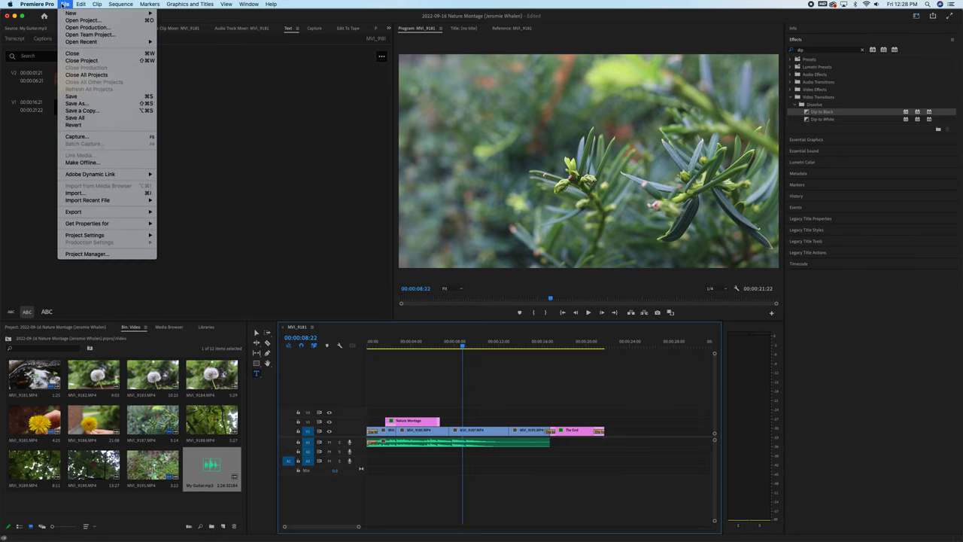
mouse_move(72, 215)
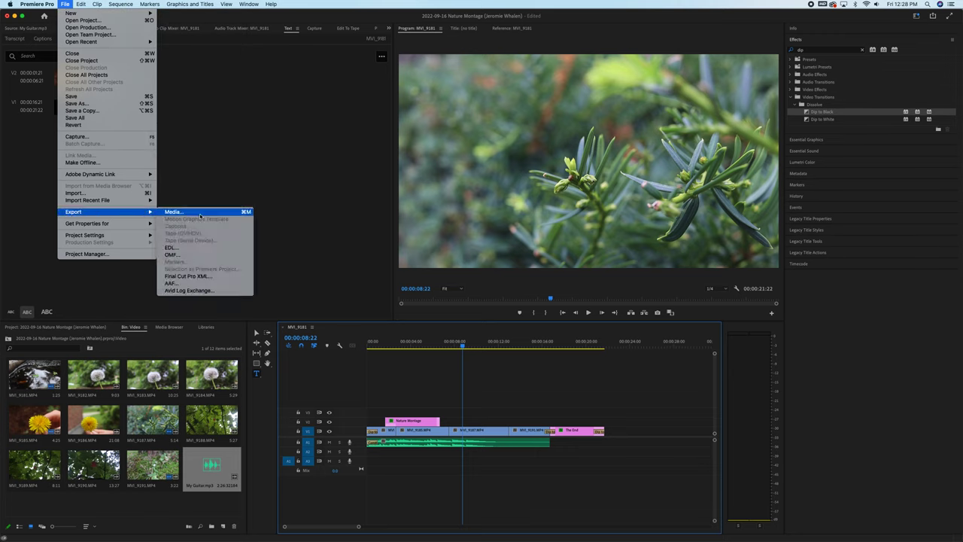
left_click(513, 377)
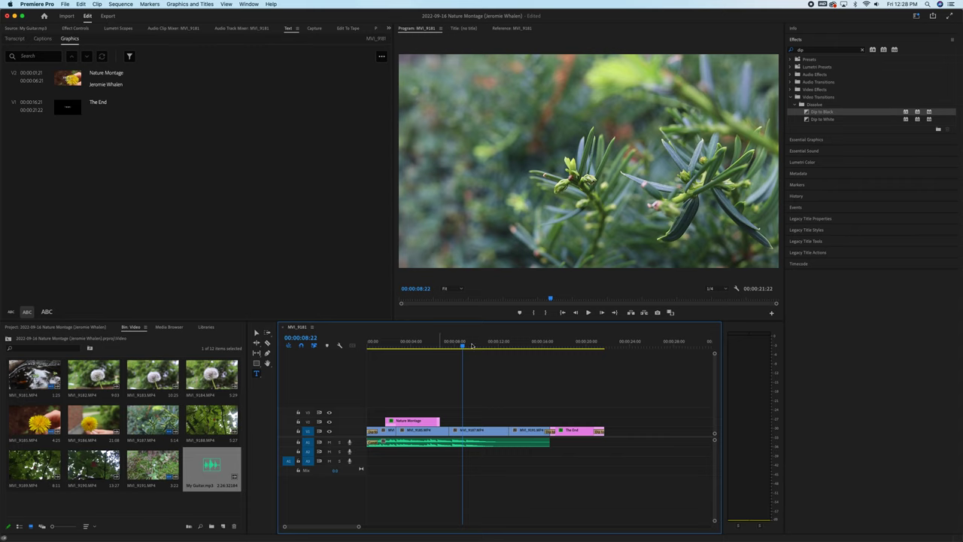
left_click(444, 343)
key("i")
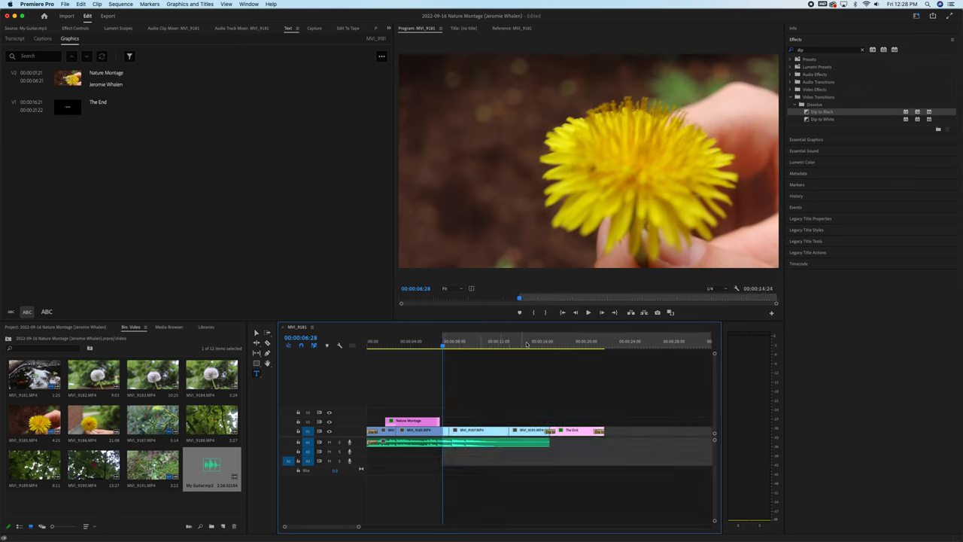
left_click(540, 346)
key("o")
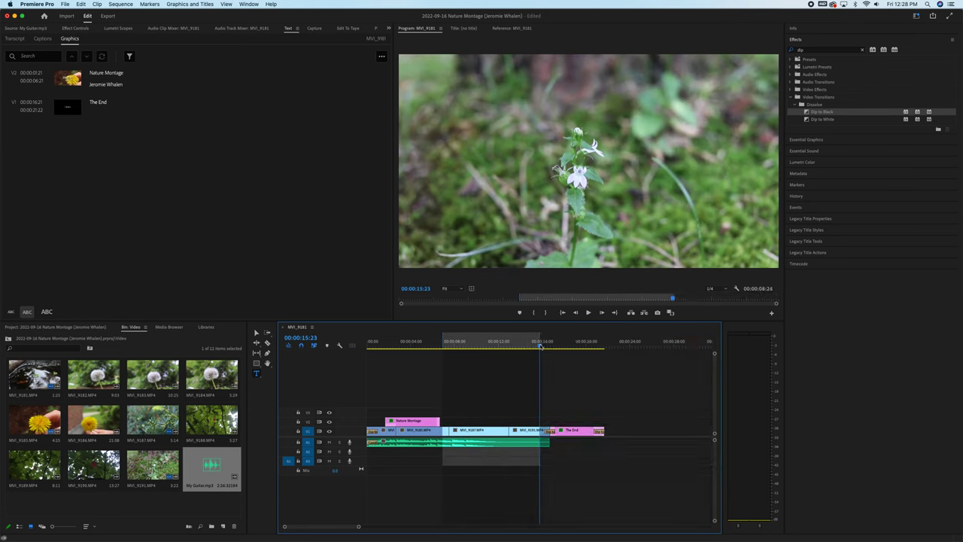
right_click(485, 346)
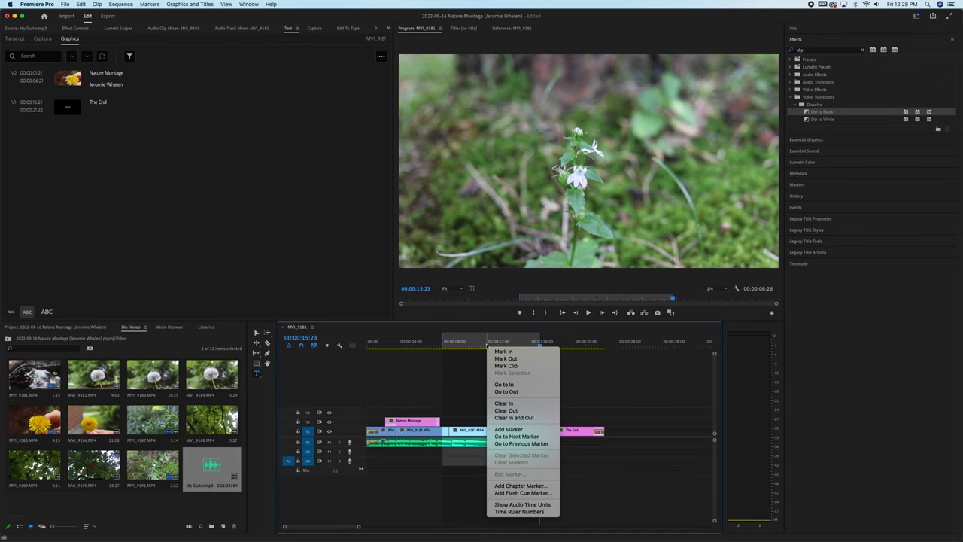
left_click(514, 418)
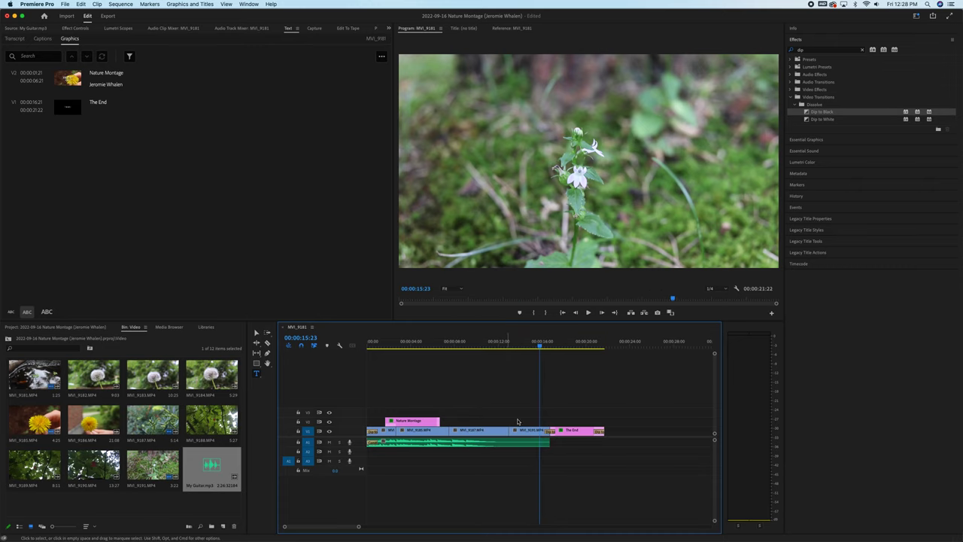
Open File > Export > Media to export the whole sequence.
left_click(66, 5)
mouse_move(78, 212)
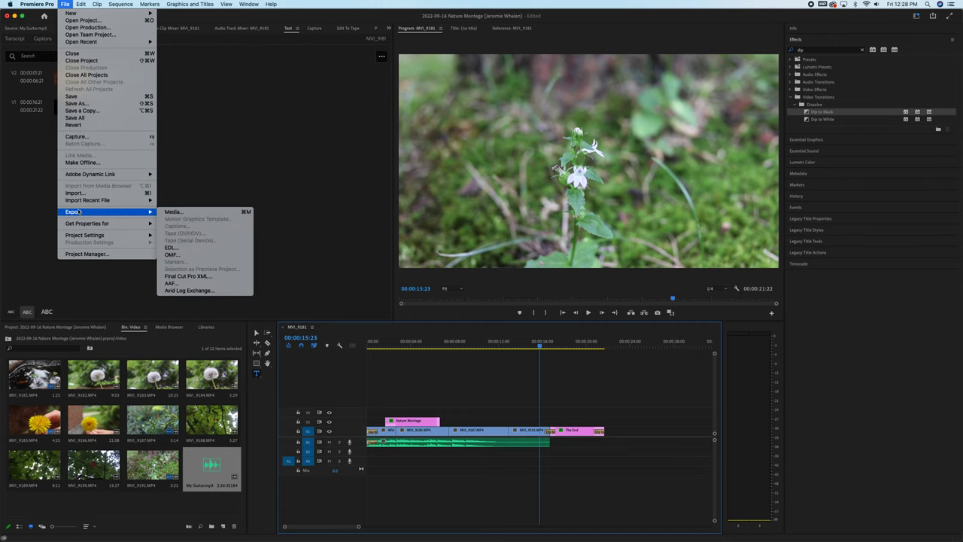
left_click(199, 214)
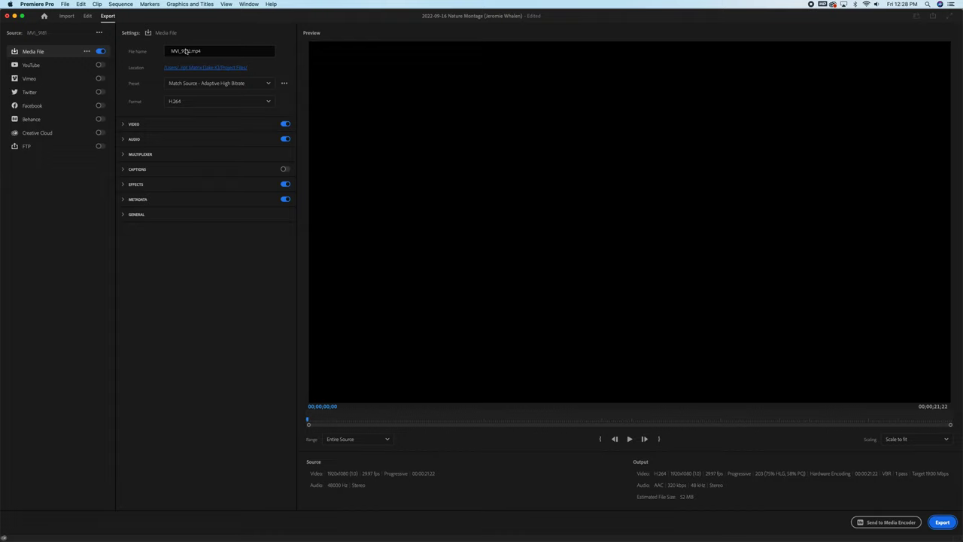
Rename the export to '2022-09-16 Nature Montage' plus the creator's name, keeping H.264 format.
left_click_drag(190, 51, 150, 52)
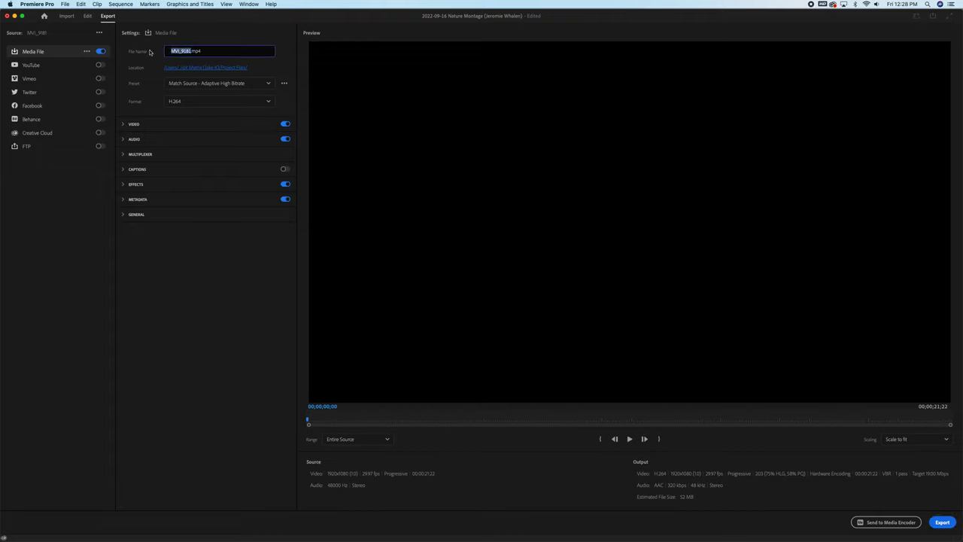
type("Nature")
key("BackSpace")
key("BackSpace")
type("2022-09-16 Nature Montage (Jeromie Whalen) v01")
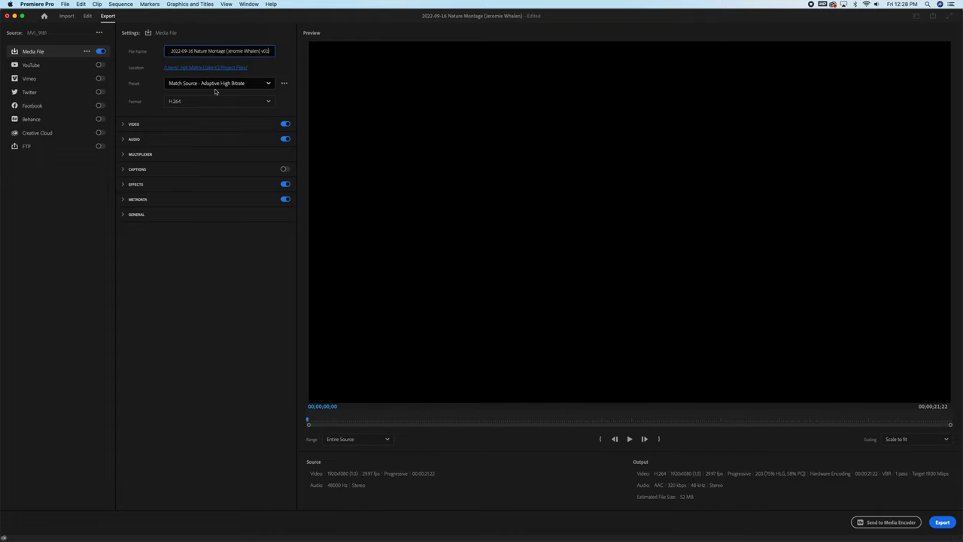
left_click(265, 85)
left_click(233, 103)
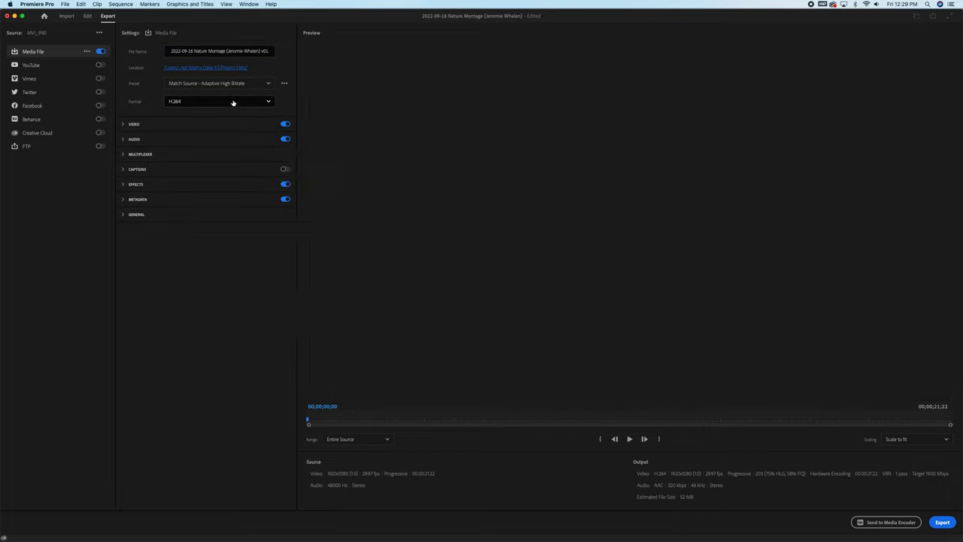
left_click(251, 103)
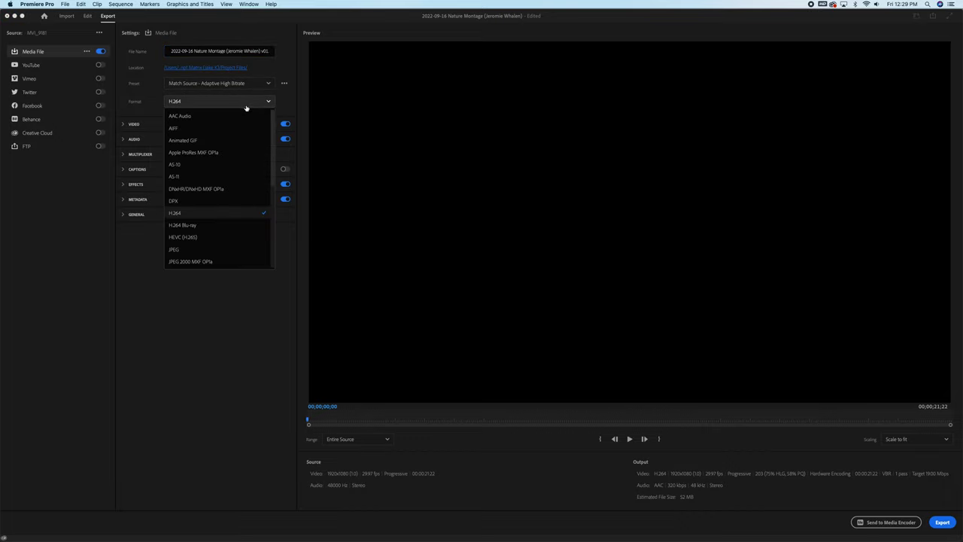
left_click(198, 216)
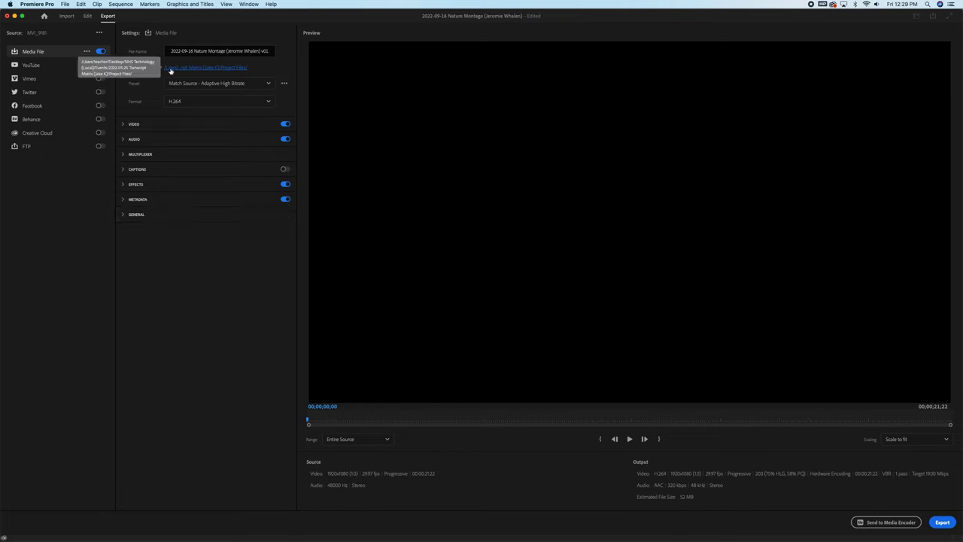
Set the output location to the 2022-09-16 project's Finished Videos folder and start exporting.
left_click(170, 70)
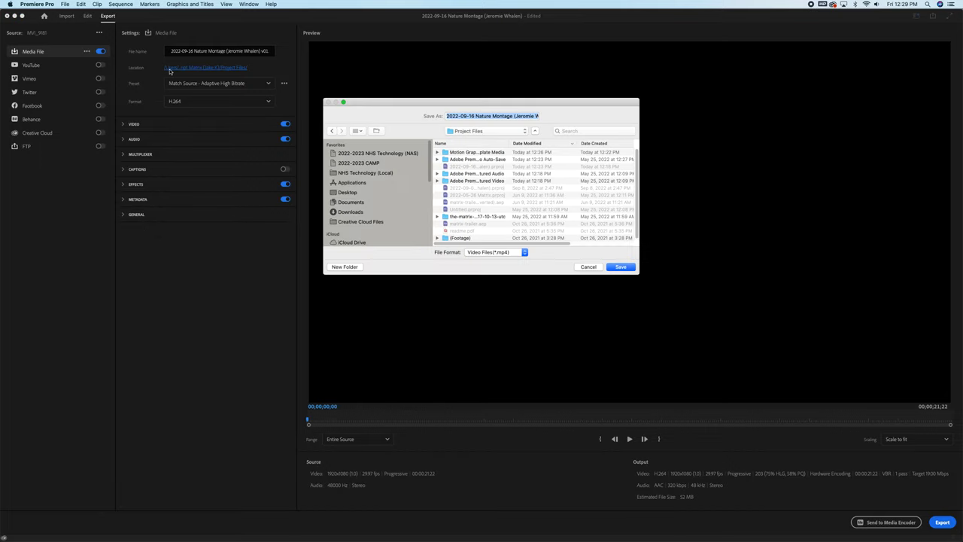
left_click(361, 173)
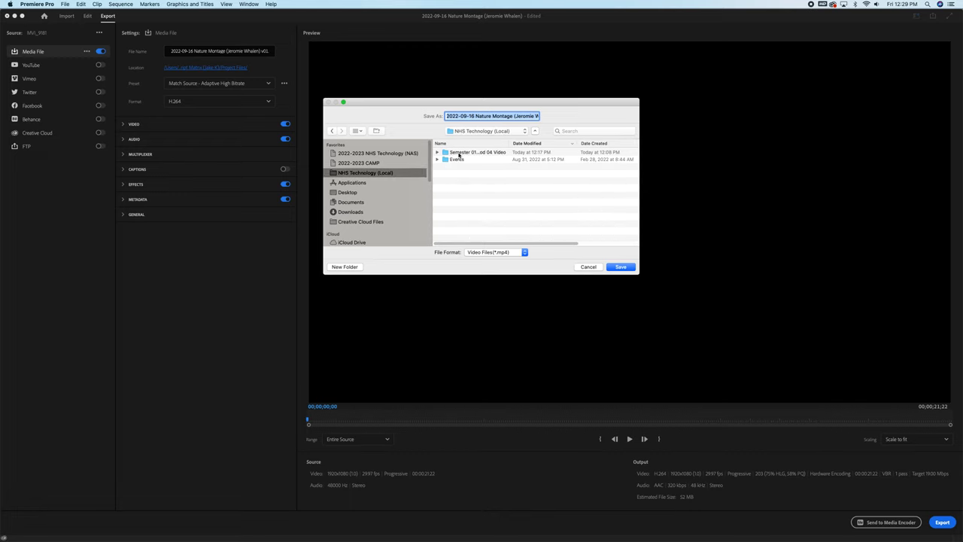
double_click(459, 153)
double_click(477, 153)
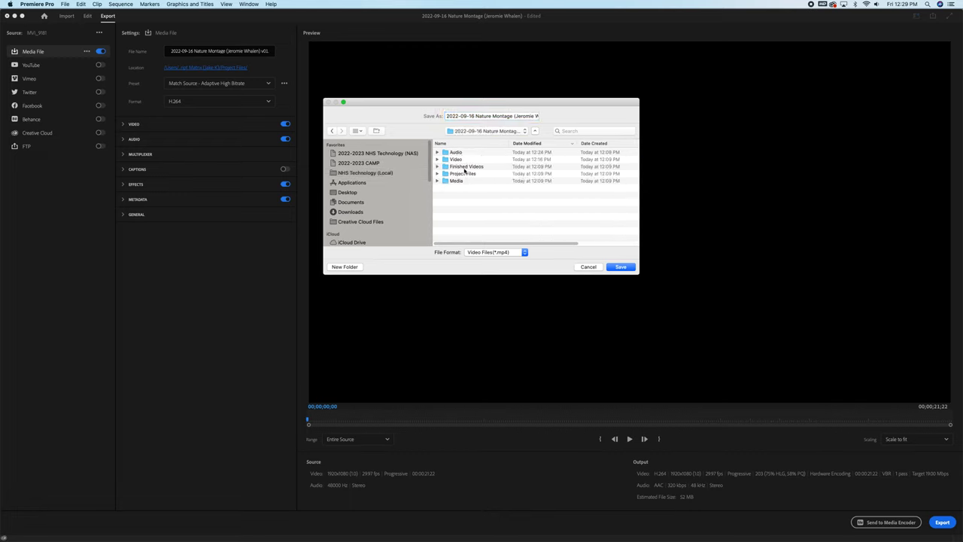
double_click(465, 166)
left_click(619, 267)
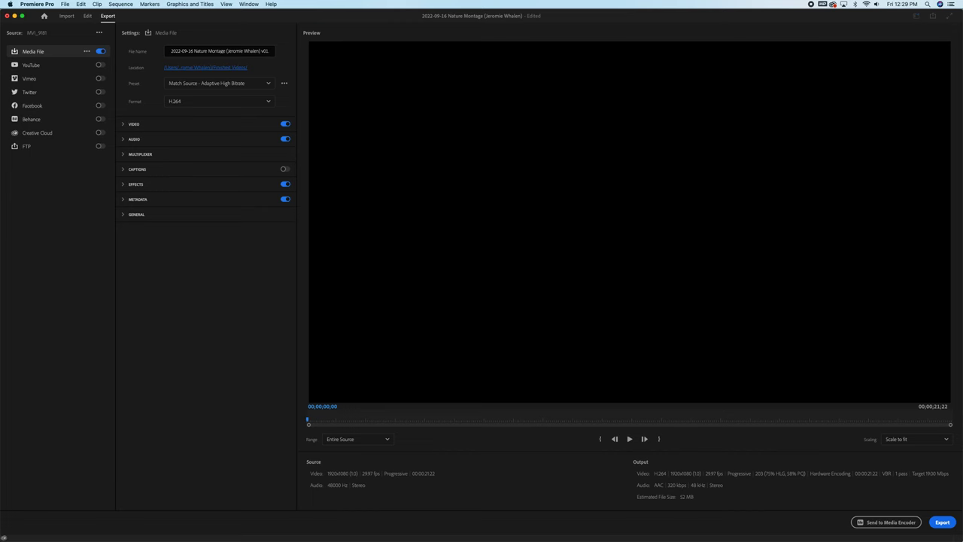
left_click(943, 522)
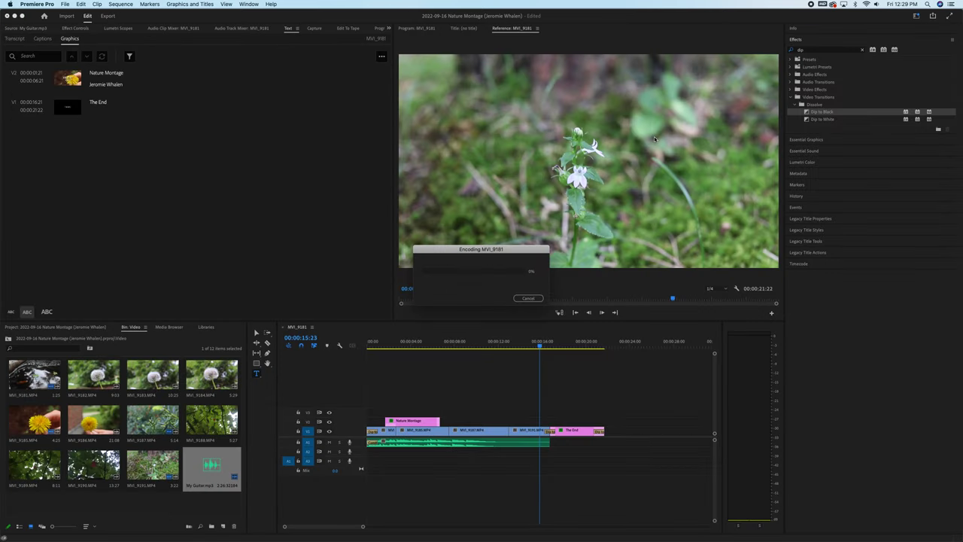